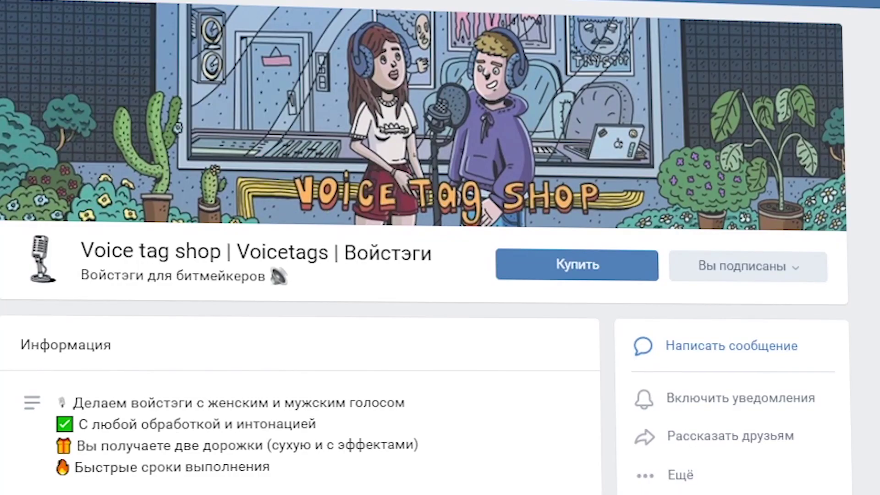
Step: Open the customer reviews discussion from the Voice tag shop community page
{"action": "scroll", "coordinate": [426, 248], "scroll_direction": "down", "scroll_amount": 7}
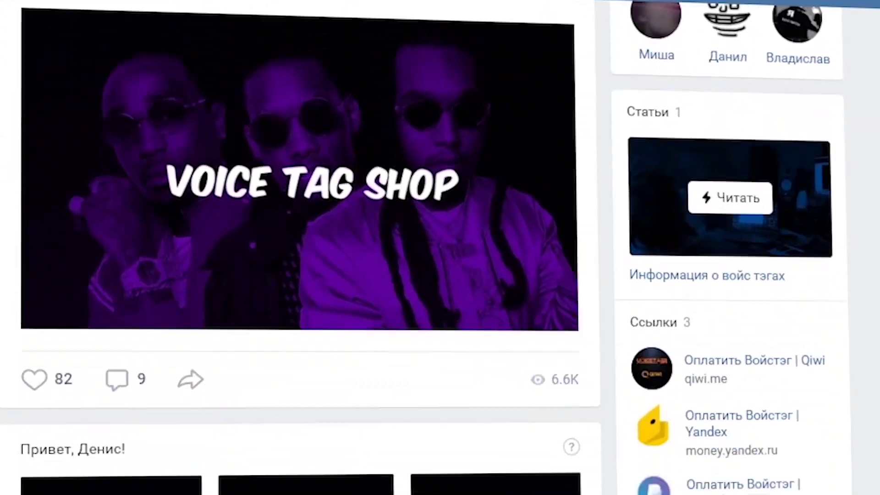
{"action": "scroll", "coordinate": [544, 246], "scroll_direction": "down", "scroll_amount": 6}
{"action": "left_click", "coordinate": [544, 246]}
{"action": "scroll", "coordinate": [545, 246], "scroll_direction": "down", "scroll_amount": 3}
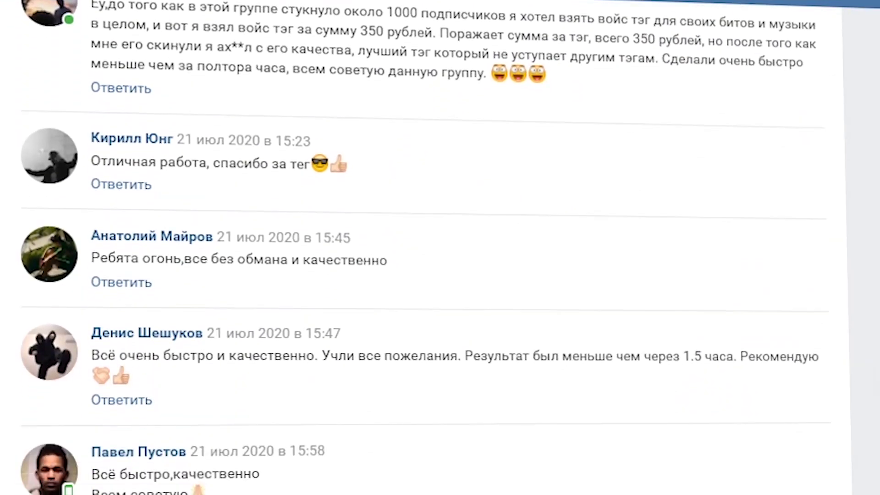
Step: Read through the customer reviews of the Voice tag shop up to the most recent comments
{"action": "scroll", "coordinate": [426, 248], "scroll_direction": "down", "scroll_amount": 7}
{"action": "scroll", "coordinate": [426, 248], "scroll_direction": "down", "scroll_amount": 10}
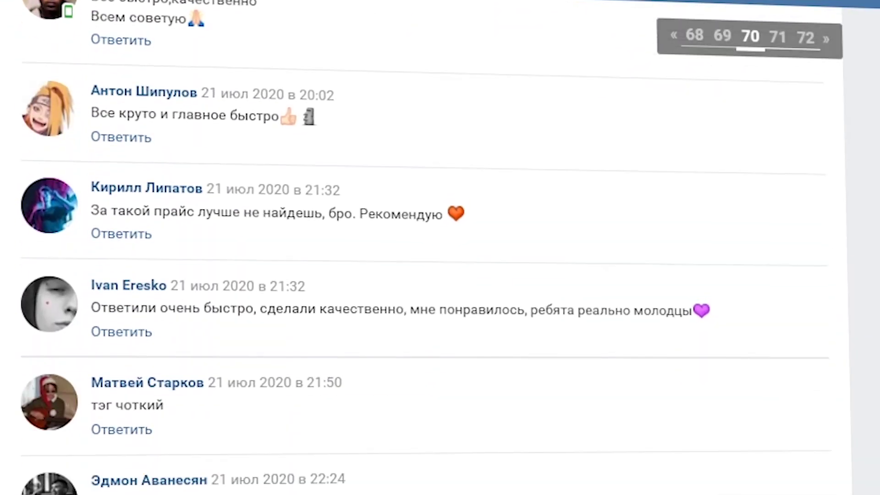
{"action": "scroll", "coordinate": [427, 248], "scroll_direction": "down", "scroll_amount": 11}
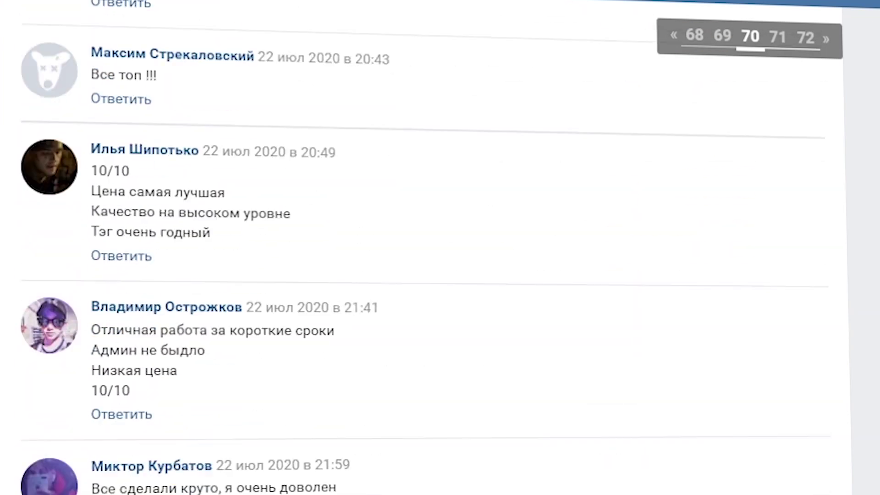
{"action": "scroll", "coordinate": [426, 248], "scroll_direction": "down", "scroll_amount": 10}
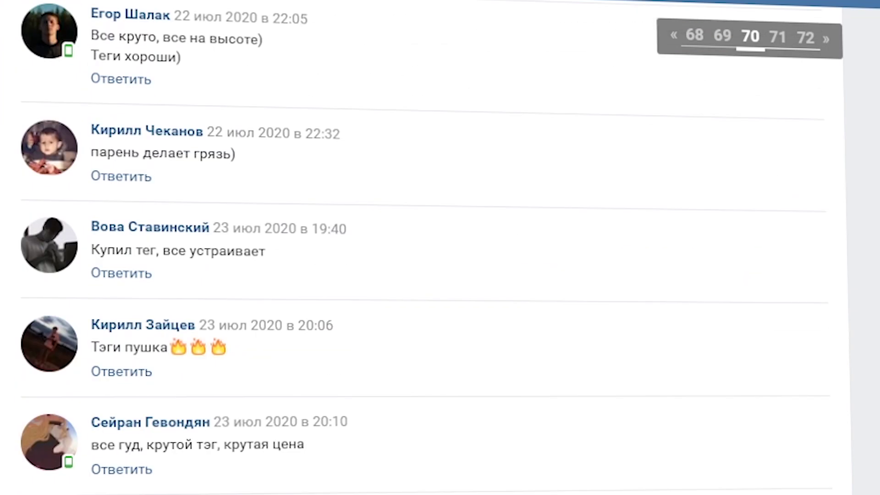
{"action": "scroll", "coordinate": [426, 248], "scroll_direction": "down", "scroll_amount": 10}
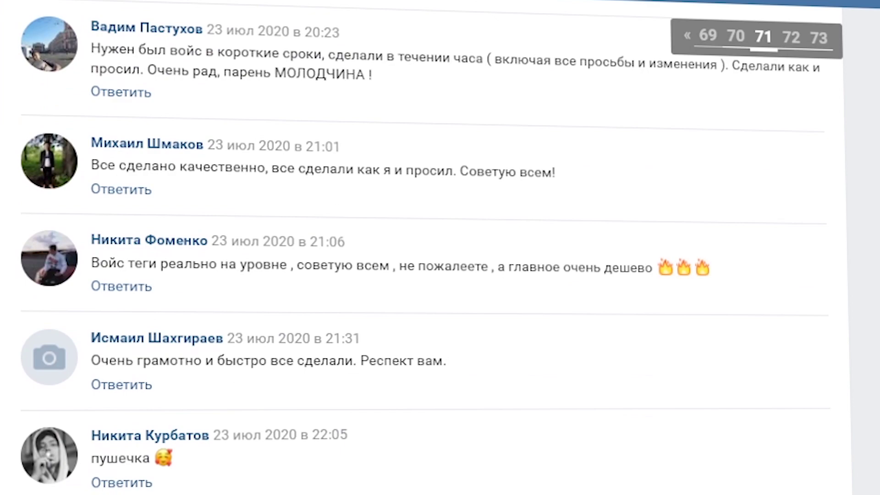
{"action": "scroll", "coordinate": [427, 248], "scroll_direction": "down", "scroll_amount": 10}
{"action": "scroll", "coordinate": [426, 247], "scroll_direction": "down", "scroll_amount": 10}
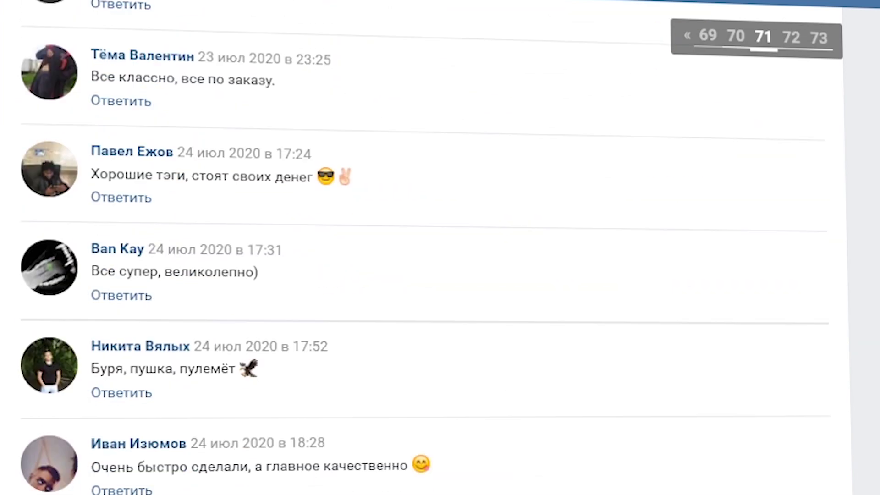
{"action": "scroll", "coordinate": [426, 248], "scroll_direction": "down", "scroll_amount": 10}
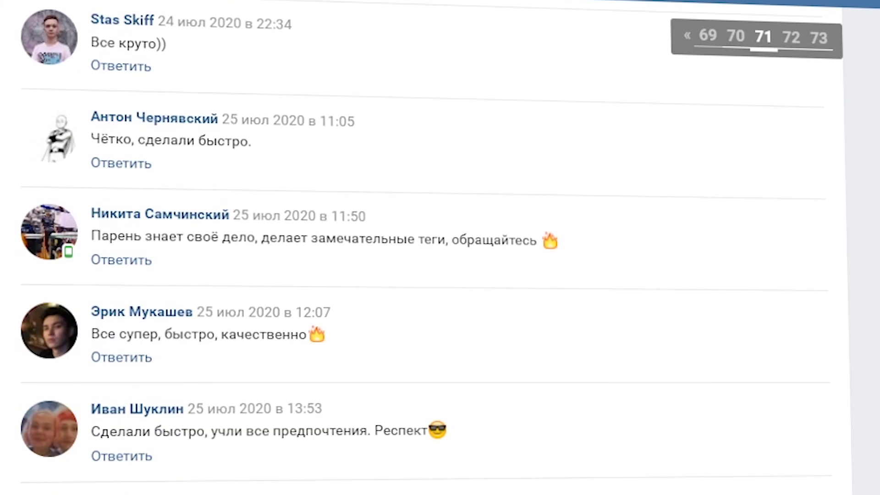
{"action": "scroll", "coordinate": [426, 247], "scroll_direction": "down", "scroll_amount": 10}
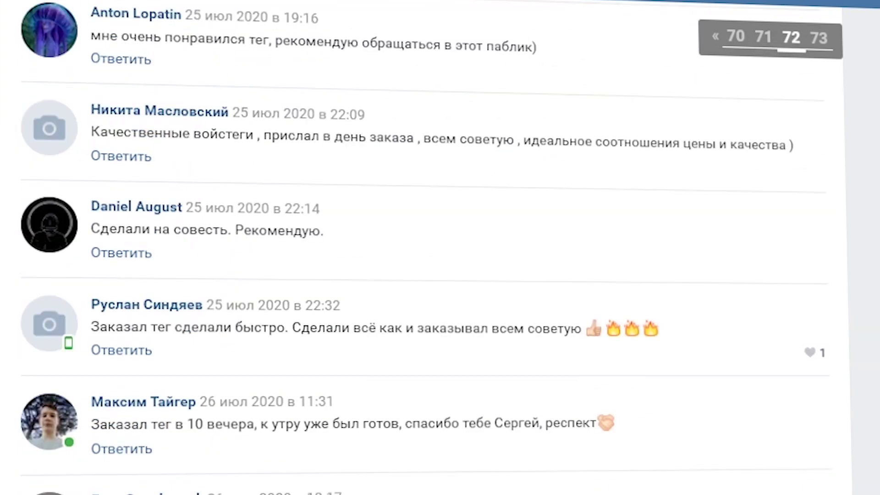
{"action": "scroll", "coordinate": [426, 248], "scroll_direction": "down", "scroll_amount": 10}
{"action": "scroll", "coordinate": [426, 247], "scroll_direction": "down", "scroll_amount": 10}
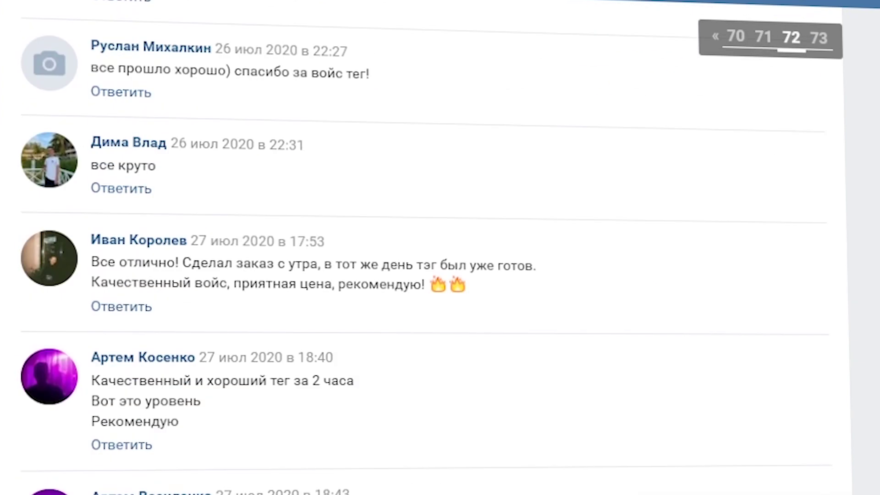
{"action": "scroll", "coordinate": [426, 248], "scroll_direction": "down", "scroll_amount": 10}
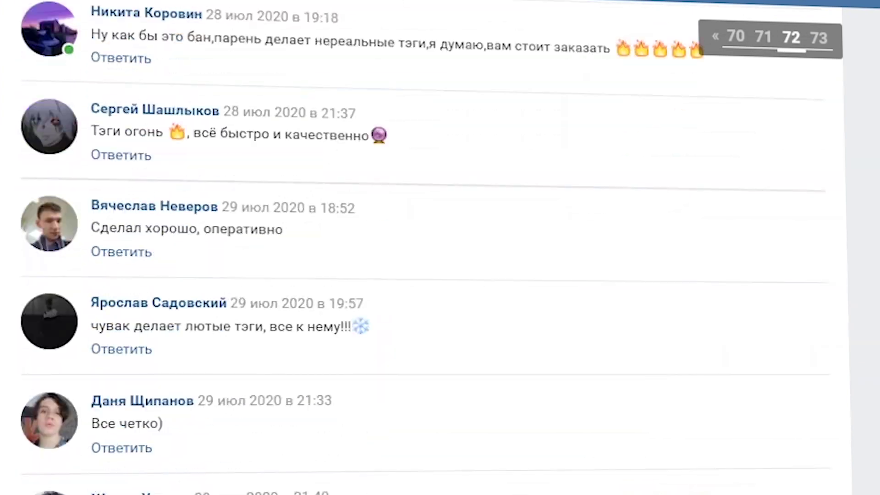
{"action": "scroll", "coordinate": [426, 247], "scroll_direction": "down", "scroll_amount": 10}
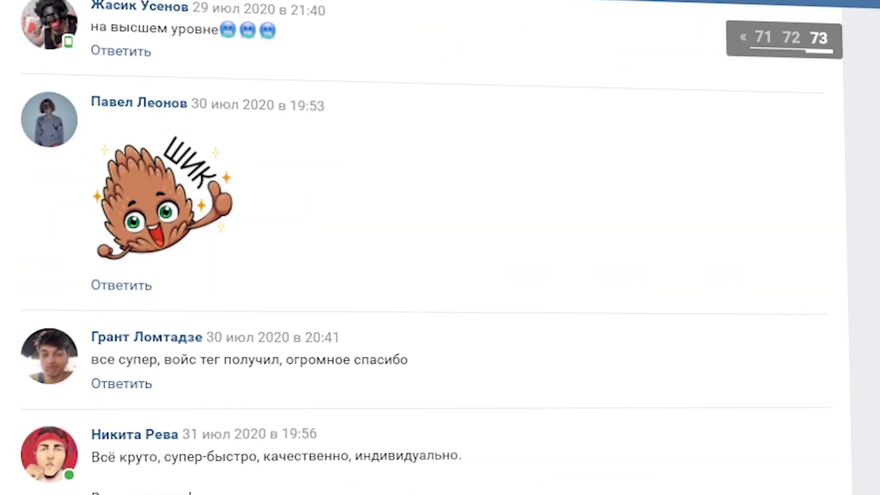
{"action": "scroll", "coordinate": [426, 247], "scroll_direction": "down", "scroll_amount": 10}
{"action": "scroll", "coordinate": [427, 248], "scroll_direction": "down", "scroll_amount": 6}
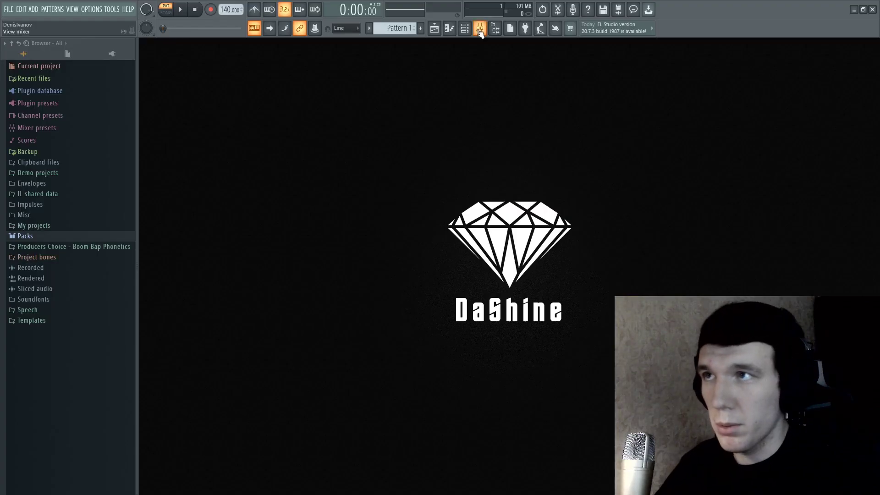
Step: Switch to FL Studio, show the channel rack and open the first 3x Osc channel's synth settings
{"action": "left_click", "coordinate": [465, 28]}
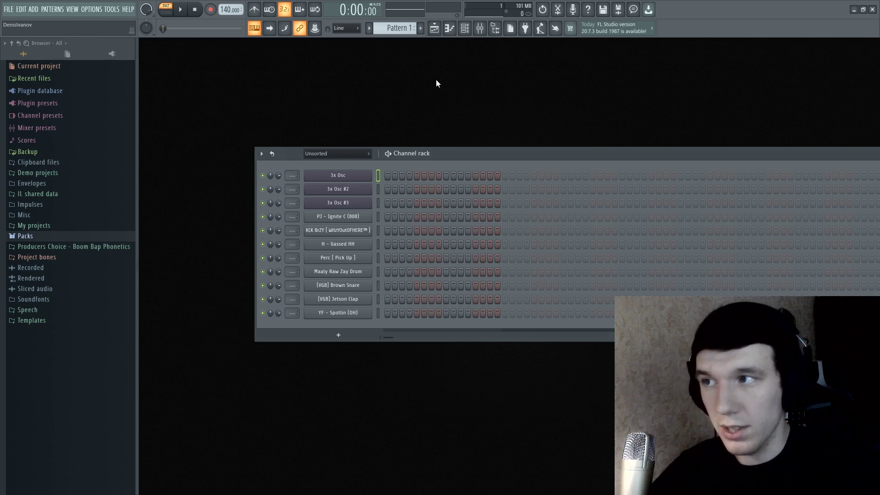
{"action": "left_click", "coordinate": [353, 175]}
{"action": "left_click_drag", "start_coordinate": [413, 142], "coordinate": [489, 157]}
{"action": "left_click", "coordinate": [354, 202]}
{"action": "key", "text": "Escape"}
{"action": "left_click", "coordinate": [366, 178]}
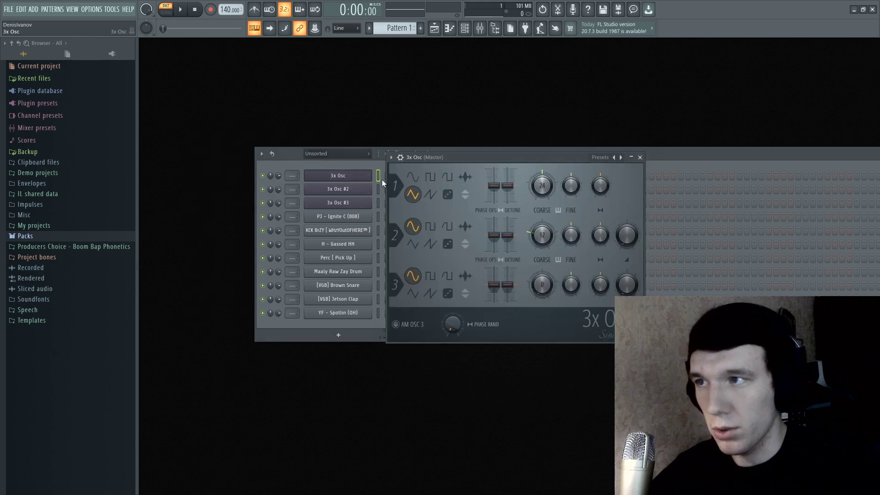
Step: Reset oscillator 2's mix level to 50% in the first 3x Osc and close its settings
{"action": "left_click", "coordinate": [627, 234], "text": "alt"}
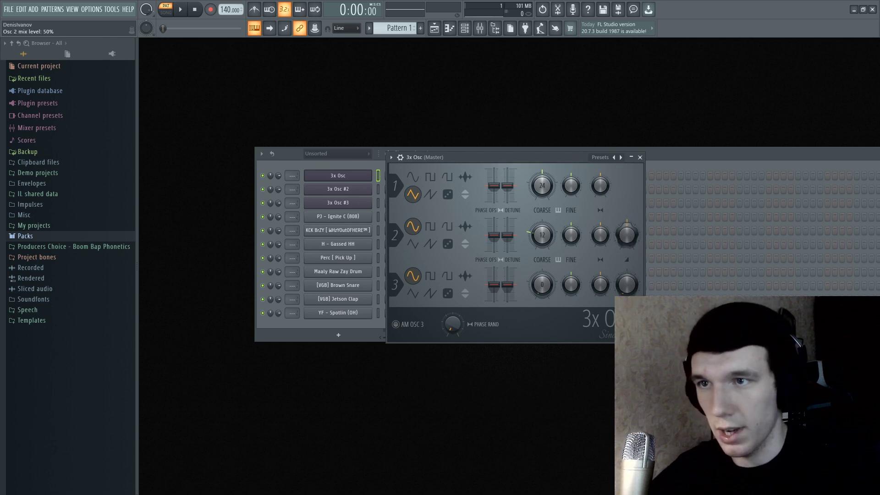
{"action": "left_click", "coordinate": [628, 241], "text": "alt"}
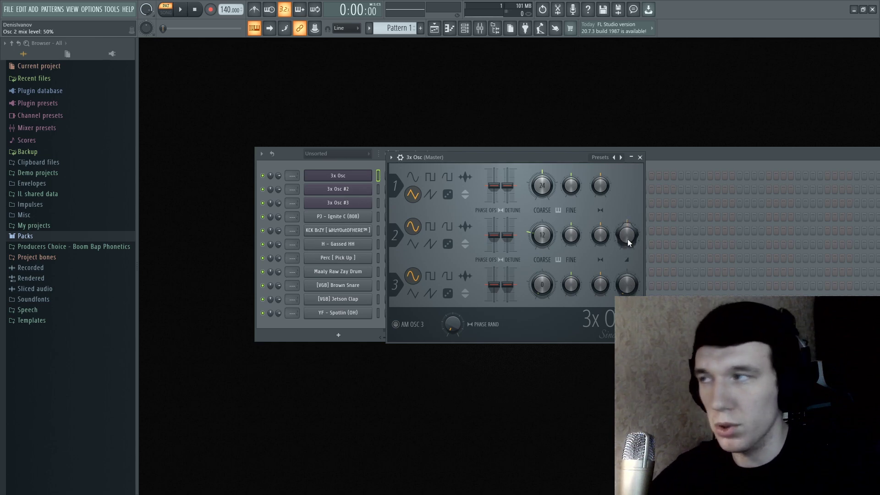
{"action": "left_click_drag", "start_coordinate": [628, 238], "coordinate": [629, 284]}
{"action": "key", "text": "Escape"}
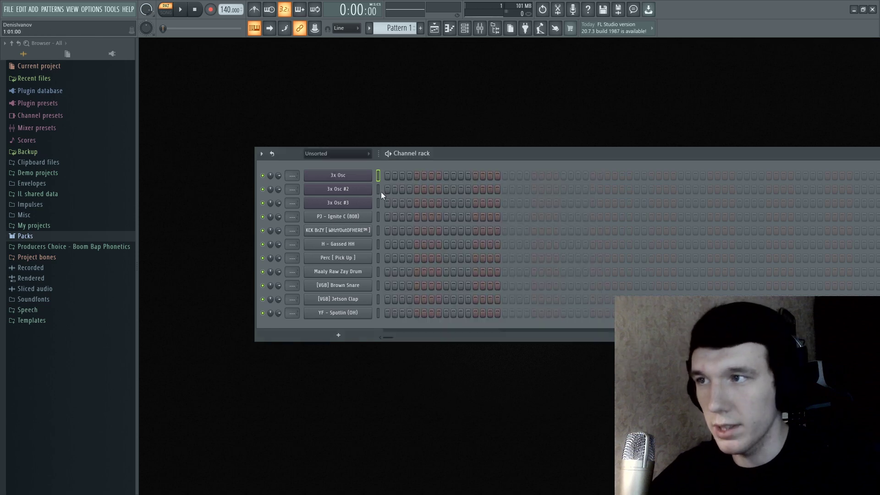
Step: Inspect the oscillator settings of 3x Osc #2, 3x Osc #3 and the first 3x Osc
{"action": "left_click", "coordinate": [339, 189]}
{"action": "key", "text": "Escape"}
{"action": "left_click", "coordinate": [339, 203]}
{"action": "key", "text": "Escape"}
{"action": "left_click", "coordinate": [338, 175]}
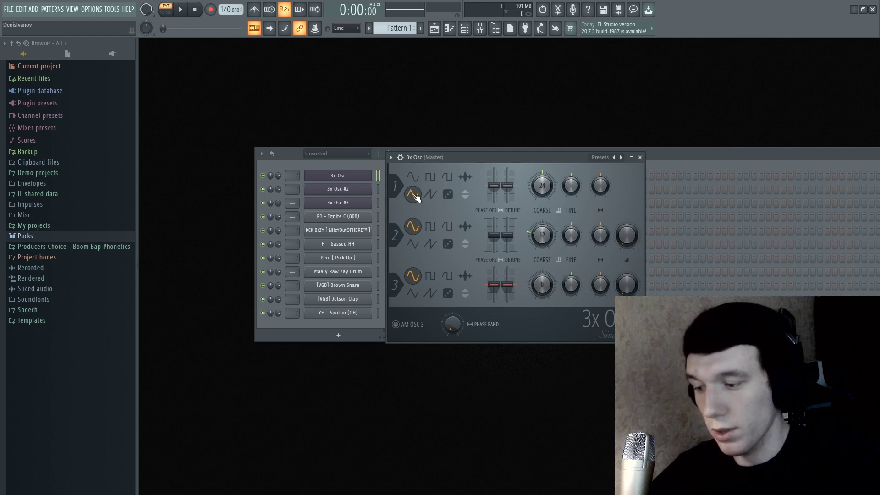
{"action": "key", "text": "Escape"}
Step: Check the oscillator 1 waveform and coarse pitch of 3x Osc #2 and #3, playing test notes, and compare them with the first 3x Osc
{"action": "left_click", "coordinate": [369, 190]}
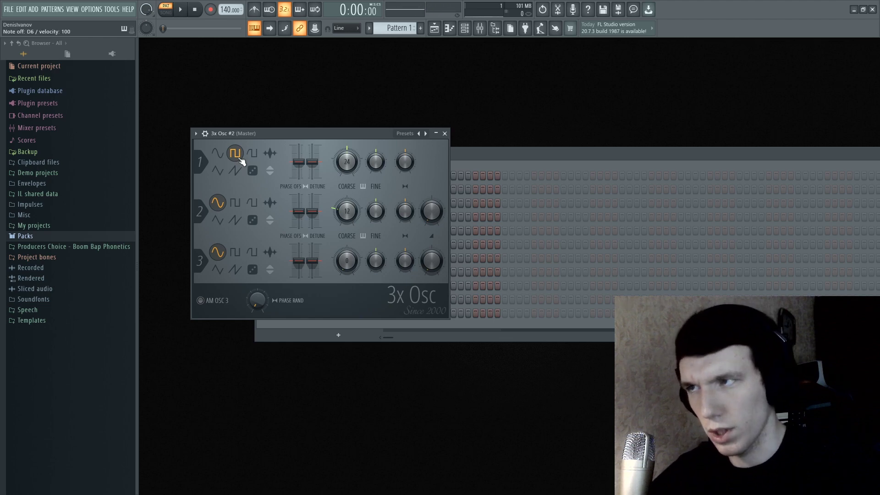
{"action": "key", "text": "Escape"}
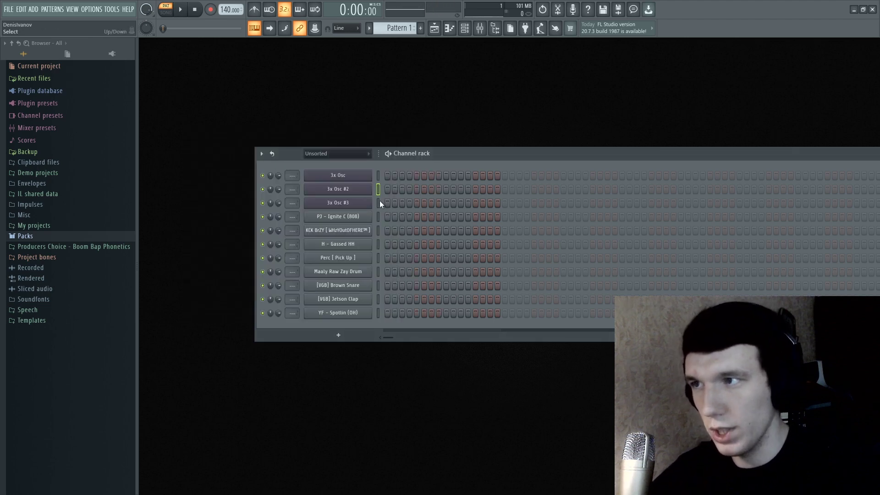
{"action": "left_click", "coordinate": [361, 200]}
{"action": "key", "text": "w"}
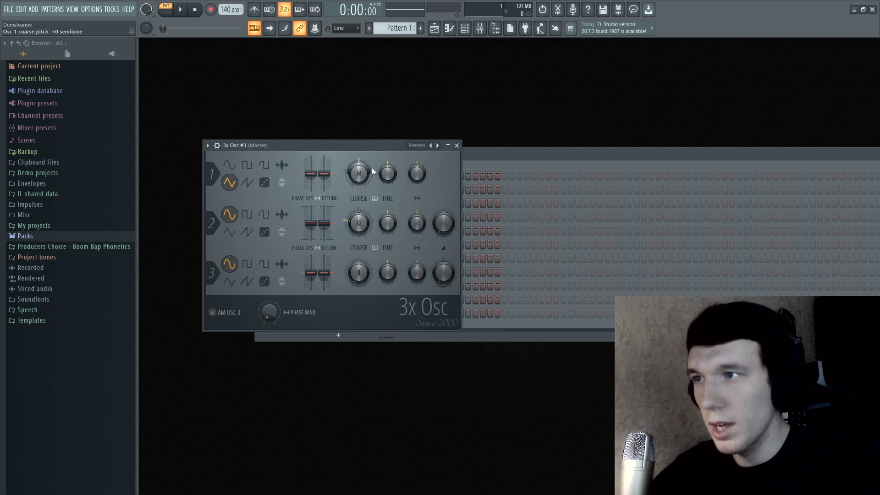
{"action": "key", "text": "Escape"}
{"action": "left_click", "coordinate": [347, 193]}
{"action": "key", "text": "Escape"}
{"action": "left_click", "coordinate": [338, 176]}
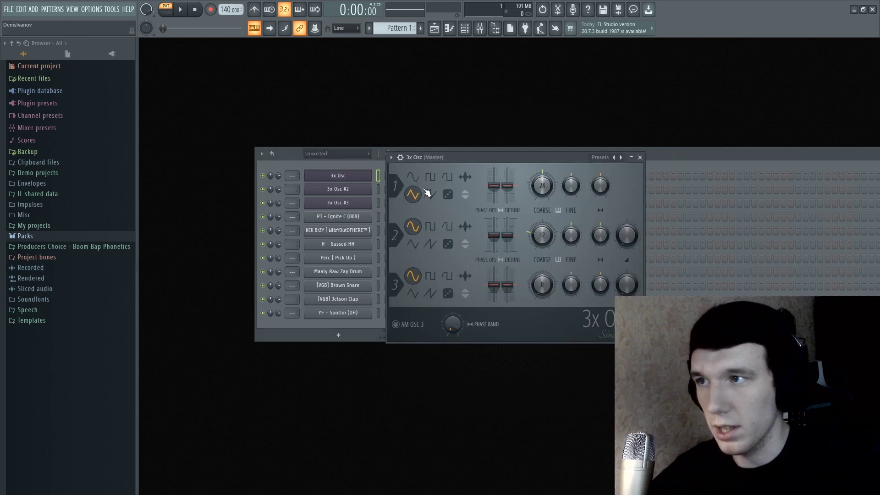
{"action": "key", "text": "Escape"}
{"action": "left_click", "coordinate": [358, 177]}
{"action": "key", "text": "Escape"}
Step: Turn on Cut itself for the PJ - Ignite C (808) channel and audition its sound
{"action": "key", "text": "Down"}
{"action": "key", "text": "Down"}
{"action": "key", "text": "Down"}
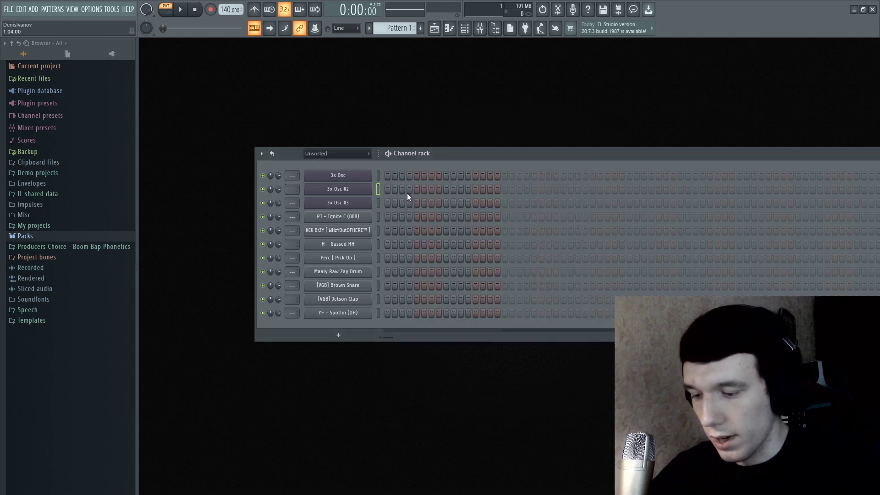
{"action": "right_click", "coordinate": [366, 216]}
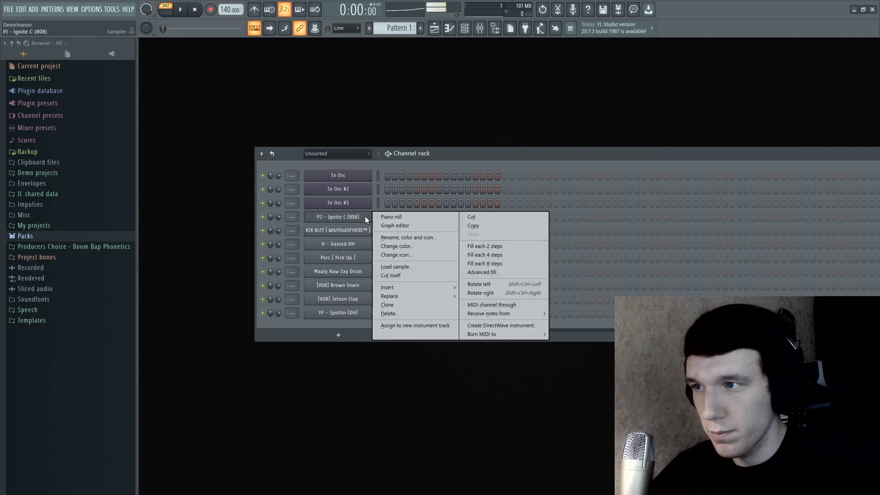
{"action": "left_click", "coordinate": [403, 270]}
{"action": "key", "text": "z"}
{"action": "key", "text": "z"}
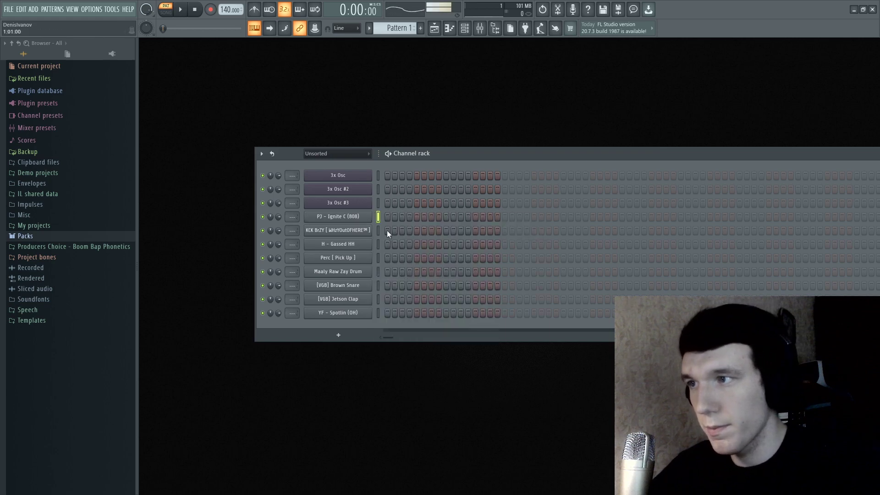
Step: Audition the KCK BrZY kick, the H - Gassed HH hi-hat and the Perc [ Pick Up ] sample
{"action": "key", "text": "Down"}
{"action": "key", "text": "z"}
{"action": "key", "text": "z"}
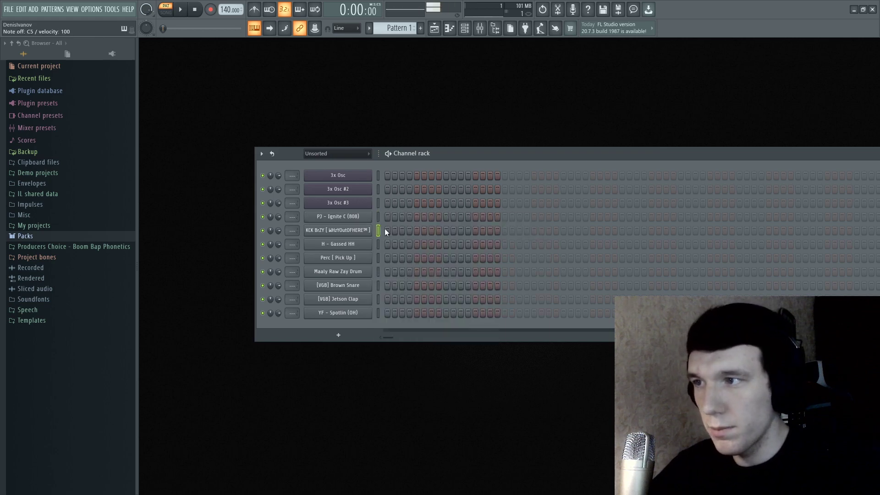
{"action": "key", "text": "Down"}
{"action": "key", "text": "z"}
{"action": "key", "text": "z"}
{"action": "key", "text": "Down"}
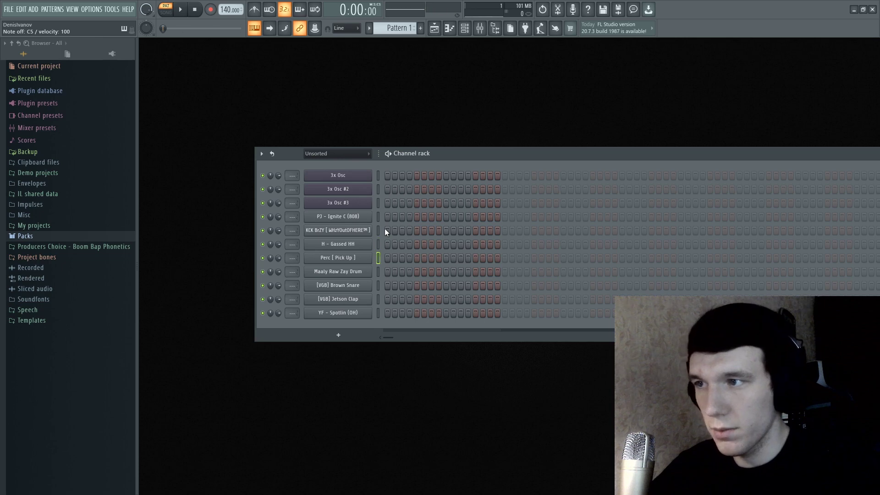
{"action": "key", "text": "z"}
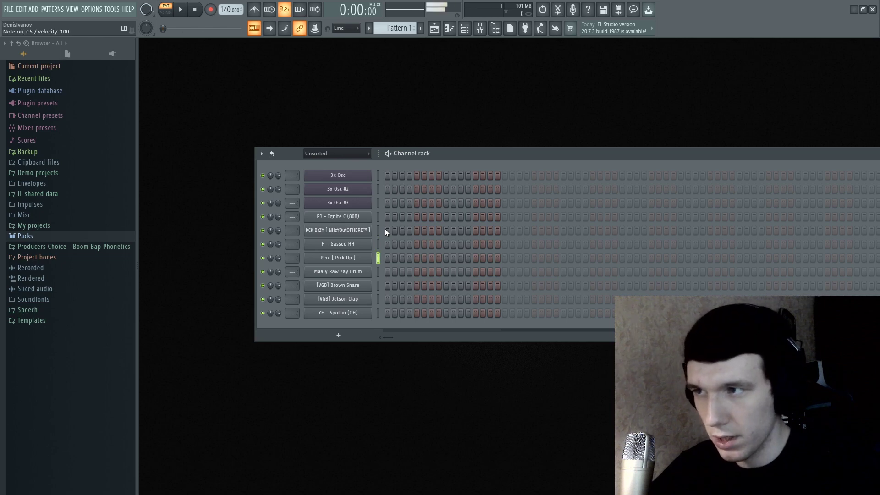
{"action": "key", "text": "z"}
Step: Audition the Maaly Raw Zay Drum, [VGB] Brown Snare, [VGB] Jetson Clap and YF - Spotlin (OH) samples
{"action": "key", "text": "Down"}
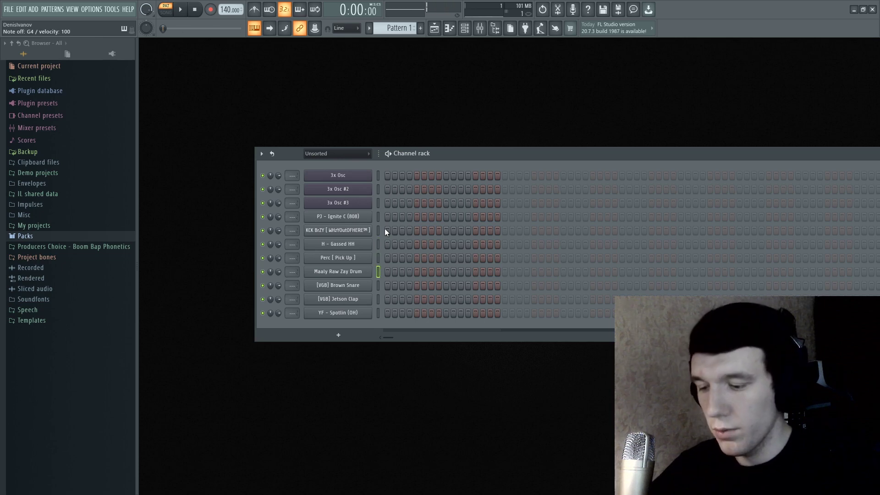
{"action": "key", "text": "z"}
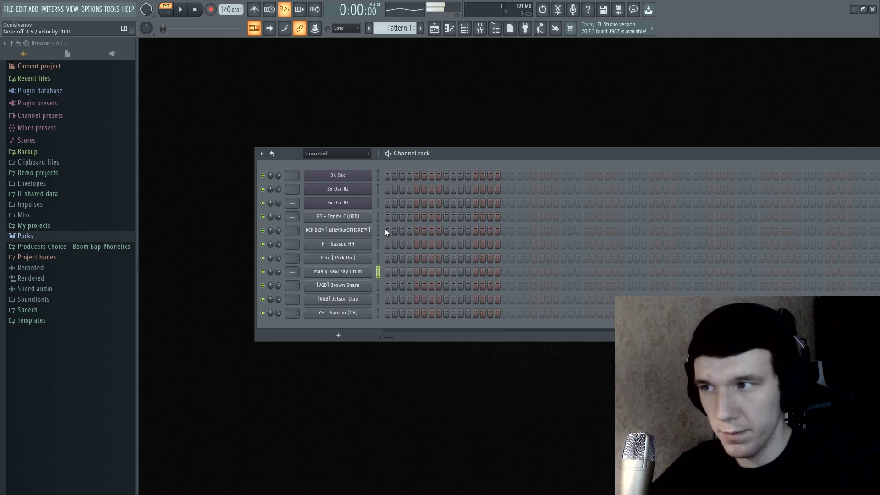
{"action": "key", "text": "Down"}
{"action": "key", "text": "z"}
{"action": "key", "text": "z"}
{"action": "key", "text": "Down"}
{"action": "key", "text": "Down"}
{"action": "key", "text": "z"}
{"action": "key", "text": "z"}
{"action": "key", "text": "z"}
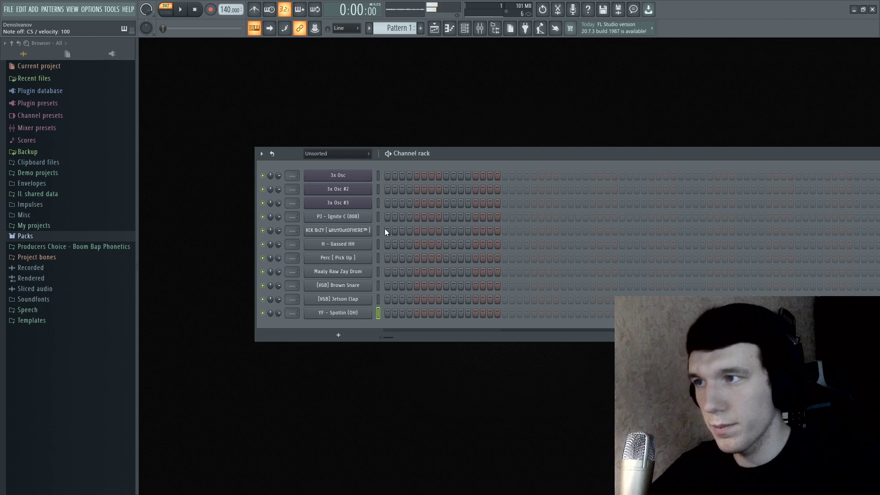
{"action": "key", "text": "Down"}
Step: Open the first 3x Osc channel in the piano roll and set the project tempo to 145 BPM
{"action": "right_click", "coordinate": [367, 174]}
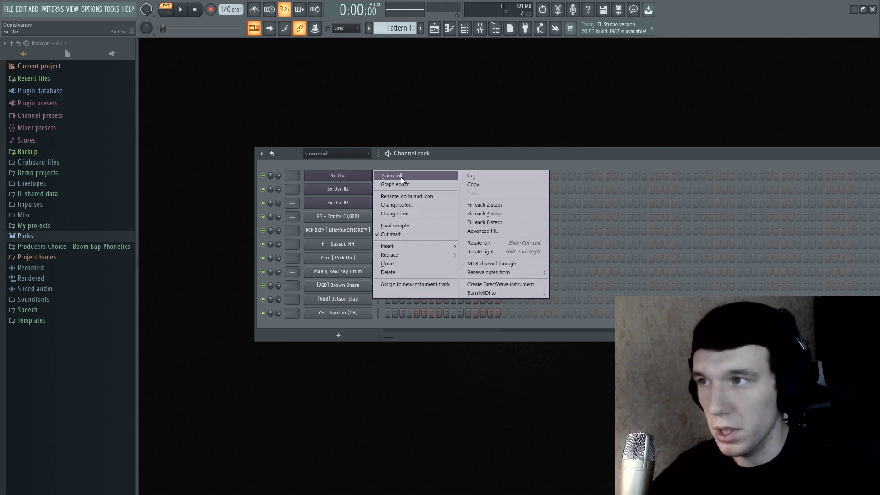
{"action": "left_click", "coordinate": [401, 177]}
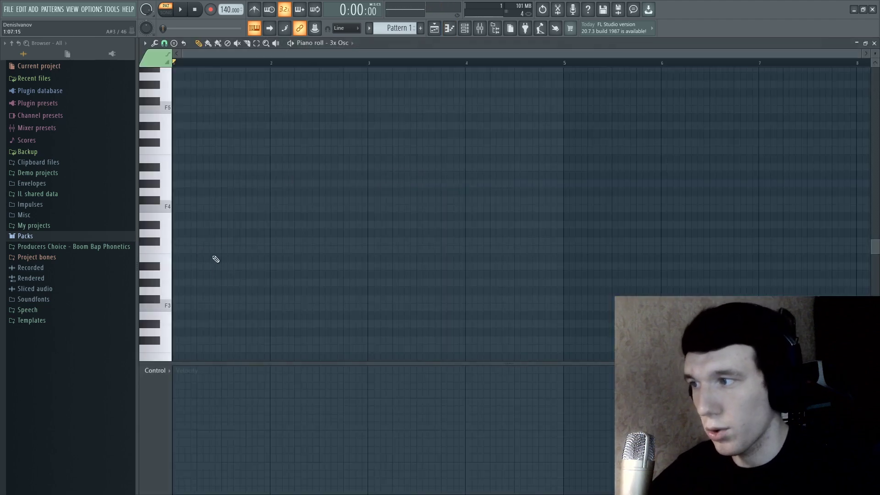
{"action": "scroll", "coordinate": [230, 10], "scroll_direction": "up", "scroll_amount": 6}
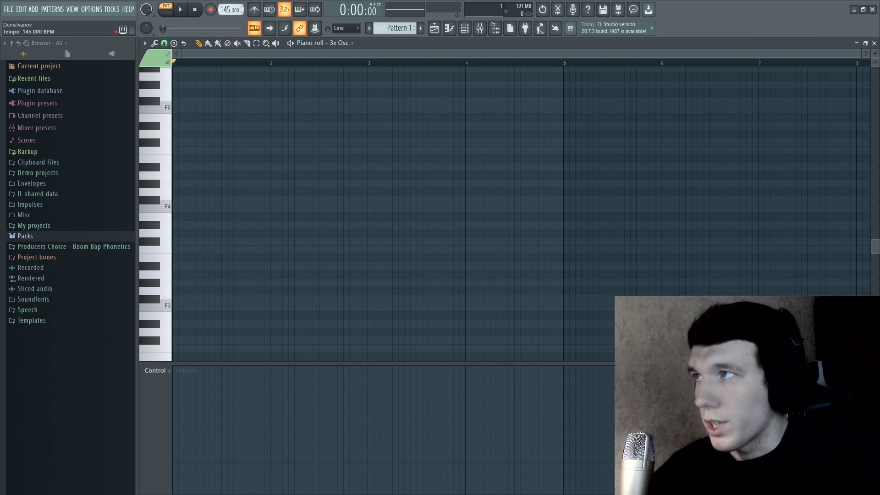
Step: Set the project tempo to 146 BPM and highlight the D Minor Natural (Aeolian) scale in the piano roll
{"action": "left_click", "coordinate": [450, 276]}
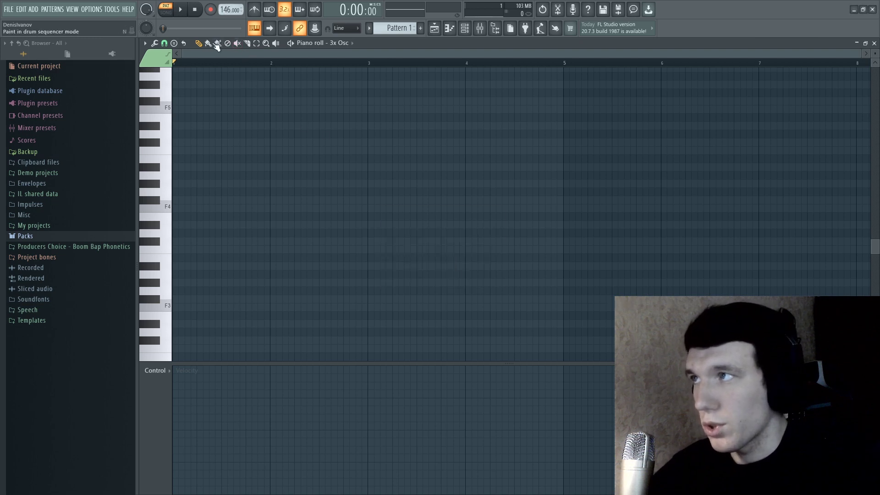
{"action": "left_click", "coordinate": [146, 43]}
{"action": "mouse_move", "coordinate": [179, 98]}
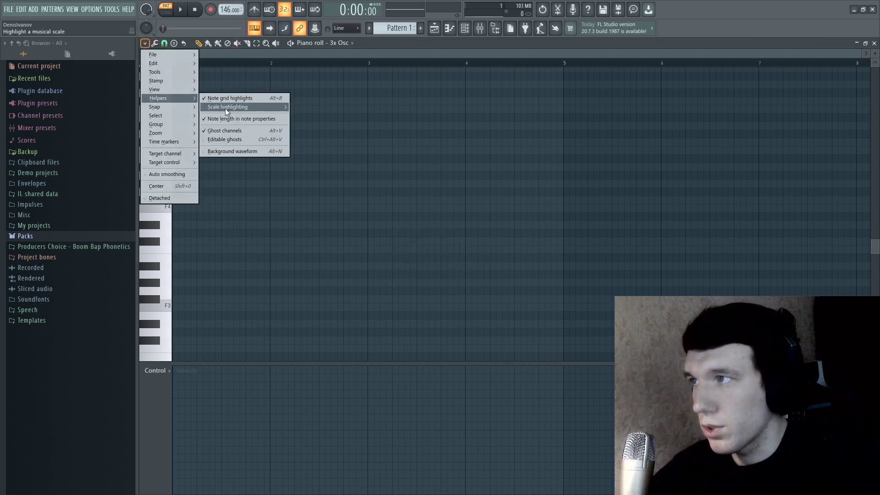
{"action": "mouse_move", "coordinate": [229, 107]}
{"action": "left_click", "coordinate": [303, 134]}
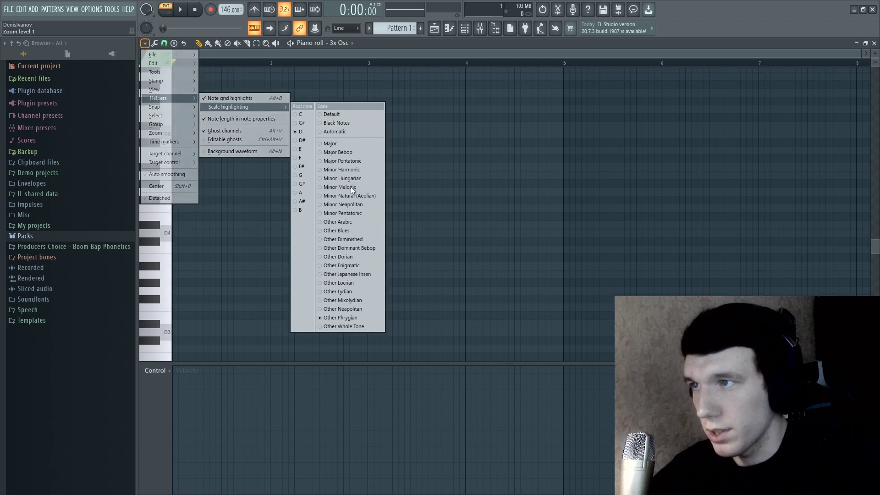
{"action": "left_click", "coordinate": [356, 196]}
{"action": "key", "text": "Escape"}
Step: Show the Audio channel group and audition the YF - Plug (FX) sample
{"action": "left_click", "coordinate": [361, 154]}
{"action": "left_click", "coordinate": [350, 176]}
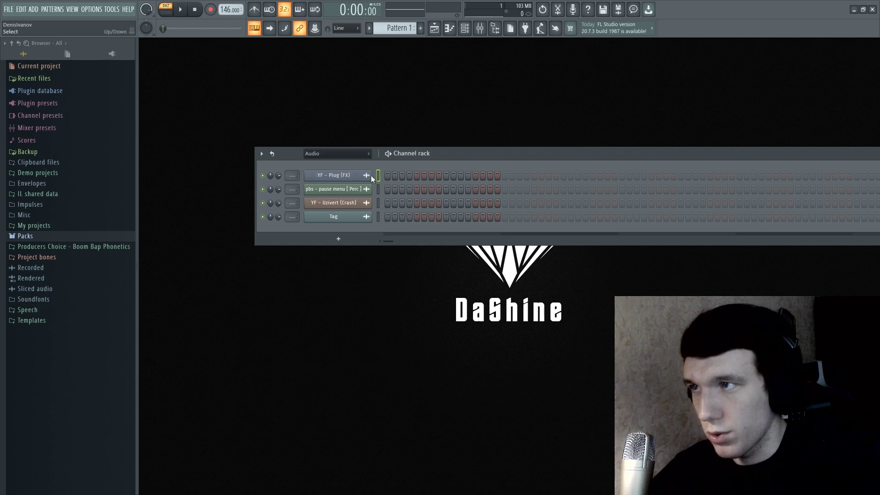
{"action": "left_click", "coordinate": [350, 176]}
{"action": "left_click", "coordinate": [386, 333]}
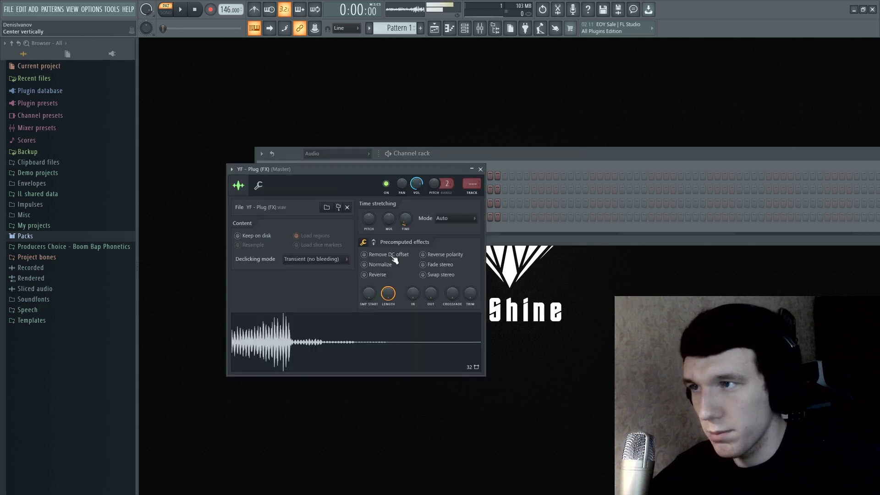
{"action": "key", "text": "Escape"}
{"action": "left_click", "coordinate": [365, 178]}
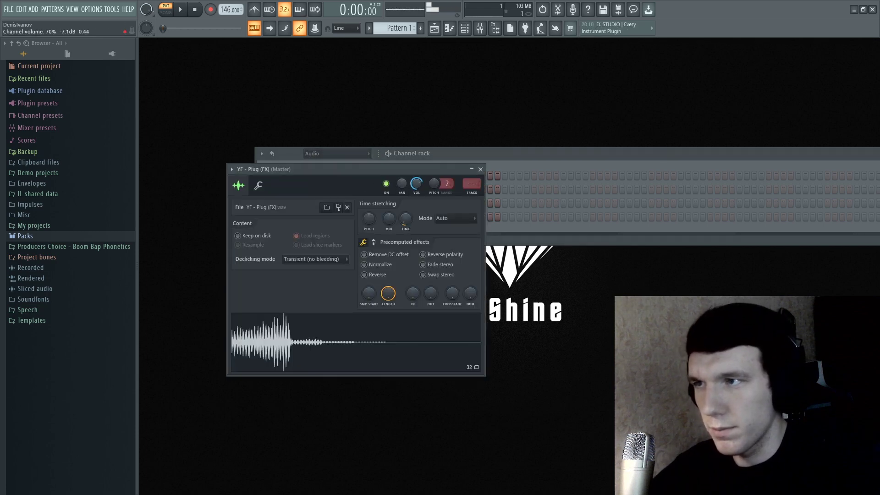
{"action": "key", "text": "Escape"}
Step: Raise the sample start of pbs - pause menu [ Perc ] to cut the quiet lead-in, and audition the sample
{"action": "left_click", "coordinate": [348, 189]}
{"action": "left_click", "coordinate": [258, 268]}
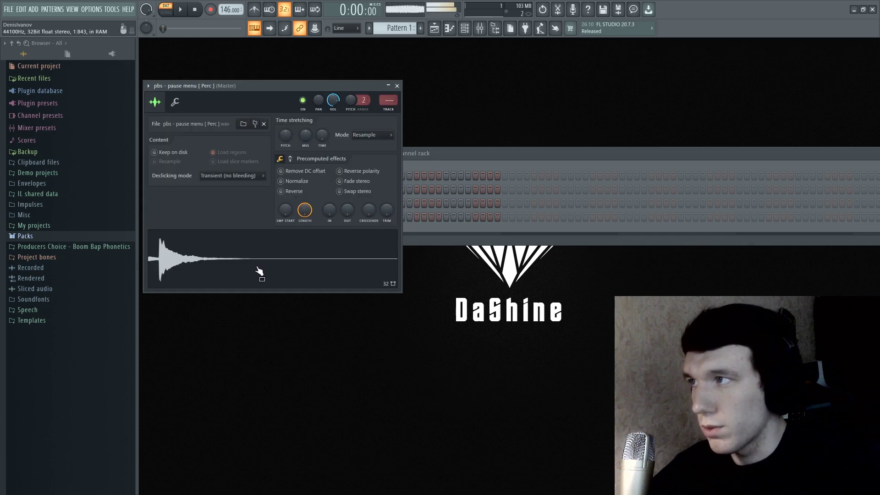
{"action": "left_click_drag", "start_coordinate": [285, 211], "coordinate": [285, 203]}
{"action": "left_click", "coordinate": [278, 259]}
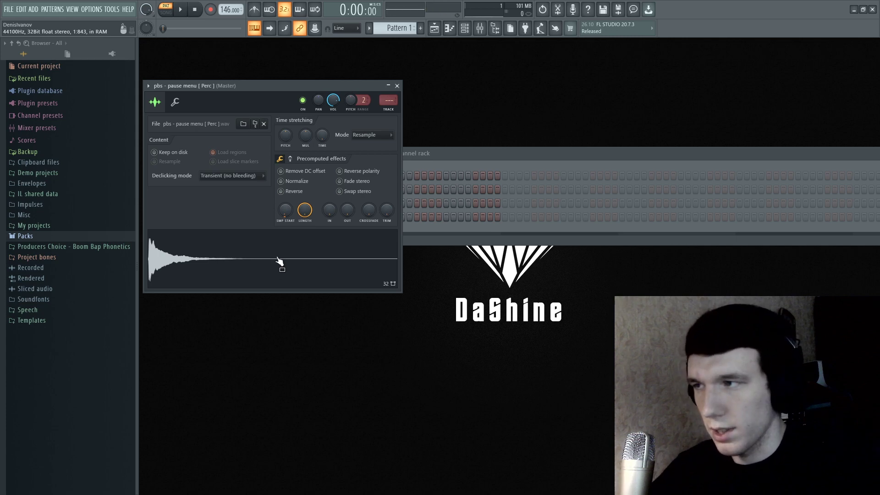
{"action": "left_click", "coordinate": [298, 264]}
{"action": "key", "text": "Escape"}
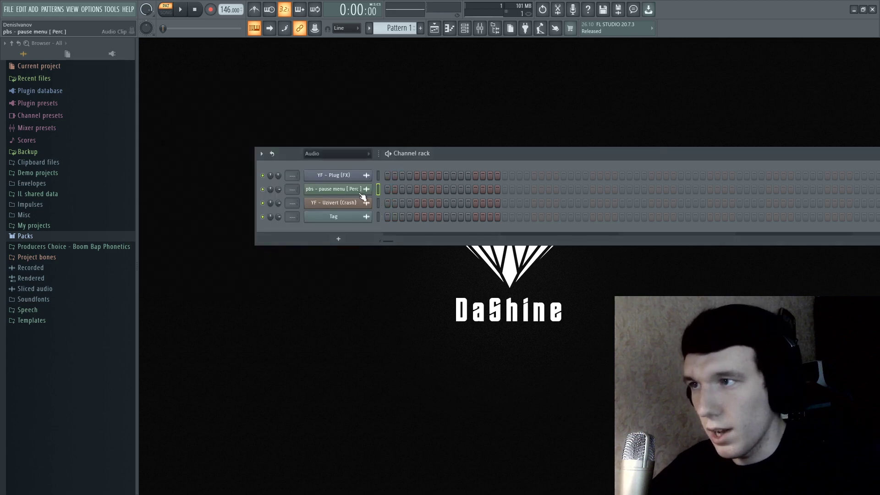
Step: Check the YF - Uzivert (Crash) sample and return the channel rack to the Unsorted group
{"action": "left_click", "coordinate": [356, 203]}
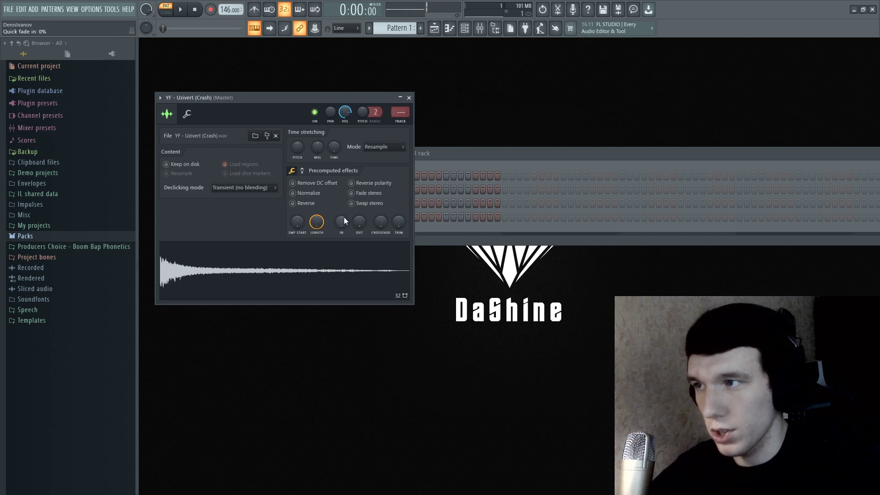
{"action": "key", "text": "Escape"}
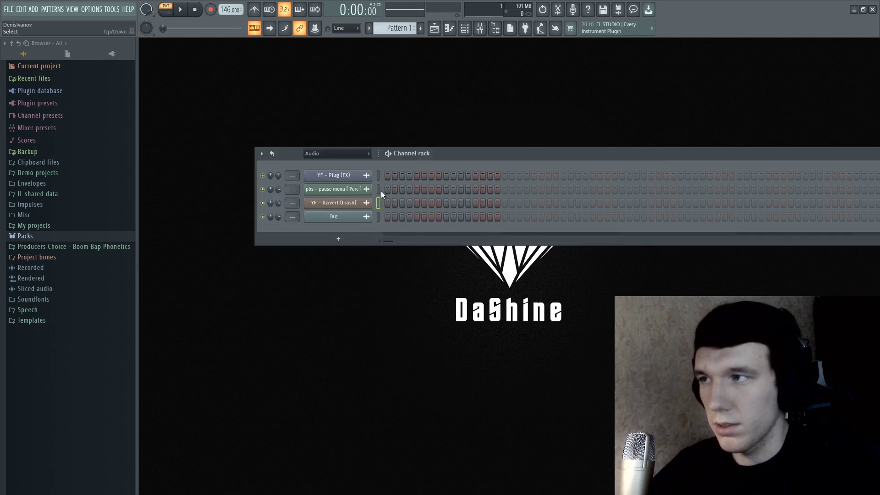
{"action": "left_click", "coordinate": [344, 152]}
{"action": "left_click", "coordinate": [328, 183]}
Step: In the first 3x Osc channel's piano roll, enter short D4, C4, A#3 and A3 notes across bars 1 and 2 and play them
{"action": "right_click", "coordinate": [366, 174]}
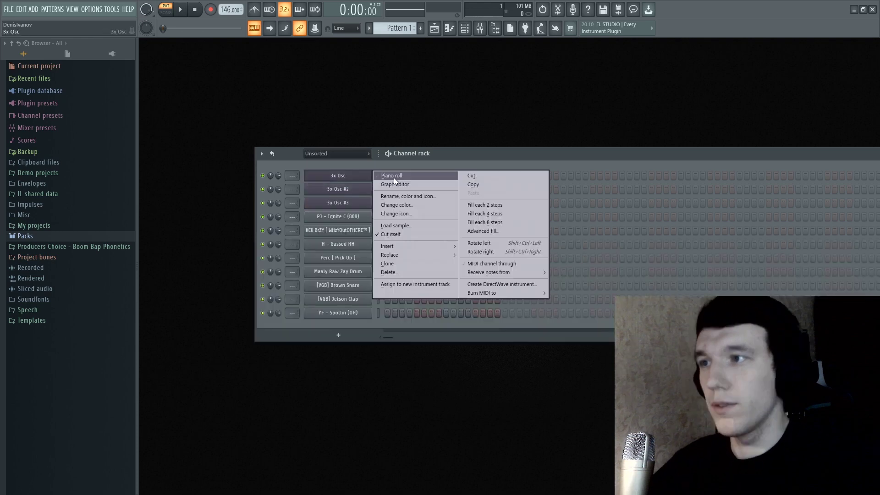
{"action": "left_click", "coordinate": [395, 177]}
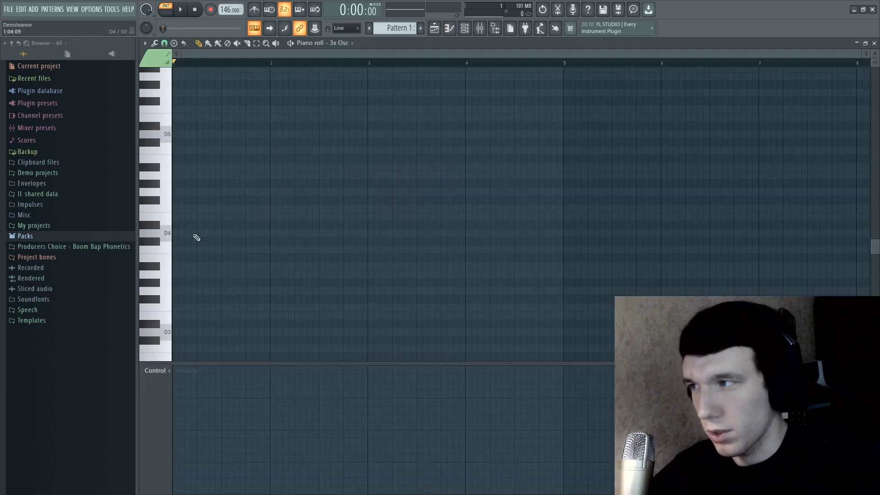
{"action": "left_click", "coordinate": [178, 234]}
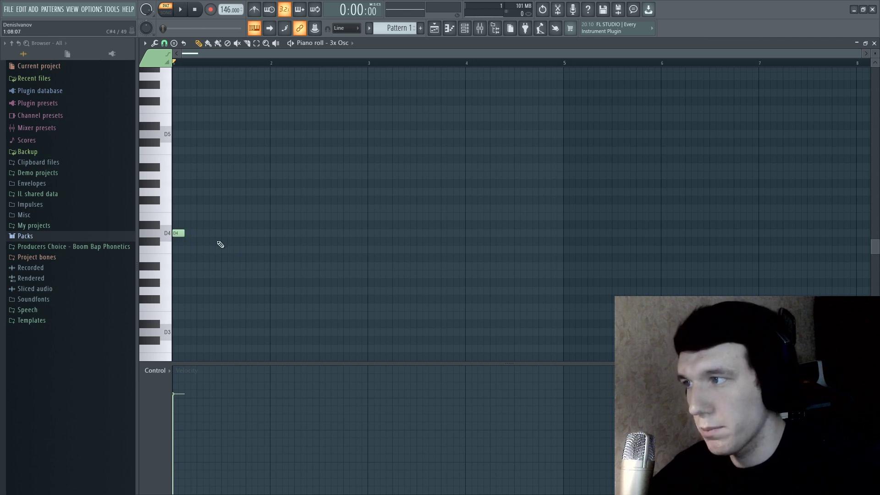
{"action": "left_click_drag", "start_coordinate": [184, 233], "coordinate": [178, 233]}
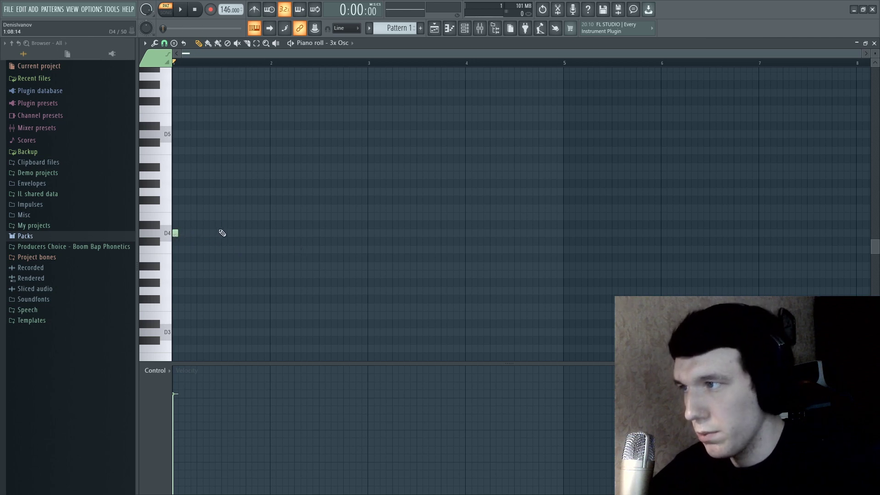
{"action": "left_click", "coordinate": [248, 250]}
{"action": "left_click_drag", "start_coordinate": [251, 250], "coordinate": [262, 250]}
{"action": "left_click", "coordinate": [273, 267]}
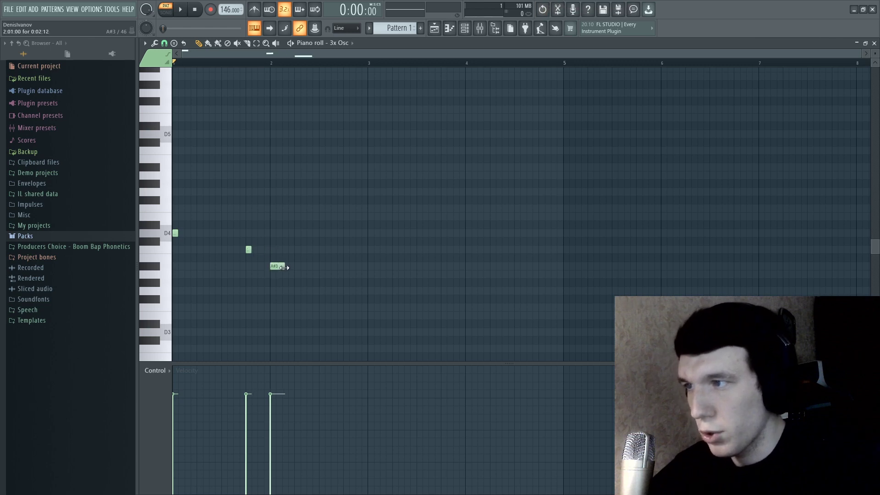
{"action": "left_click", "coordinate": [320, 274]}
{"action": "left_click_drag", "start_coordinate": [325, 274], "coordinate": [332, 274]}
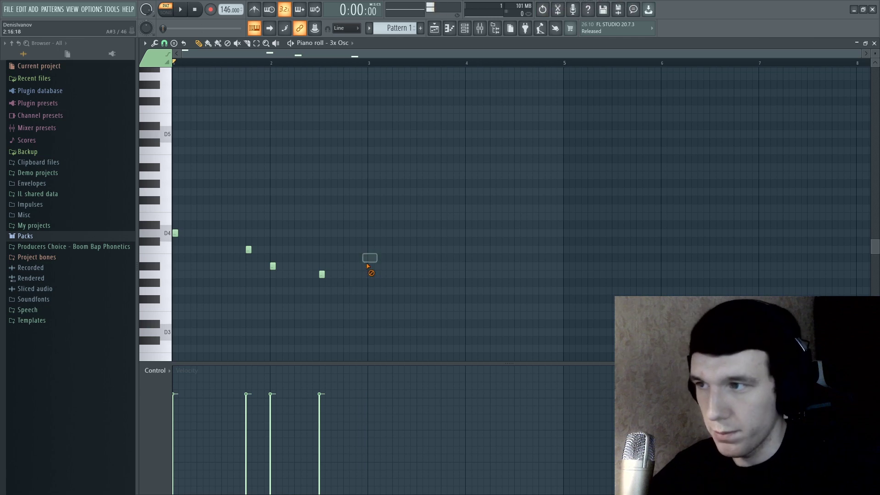
{"action": "key", "text": "space"}
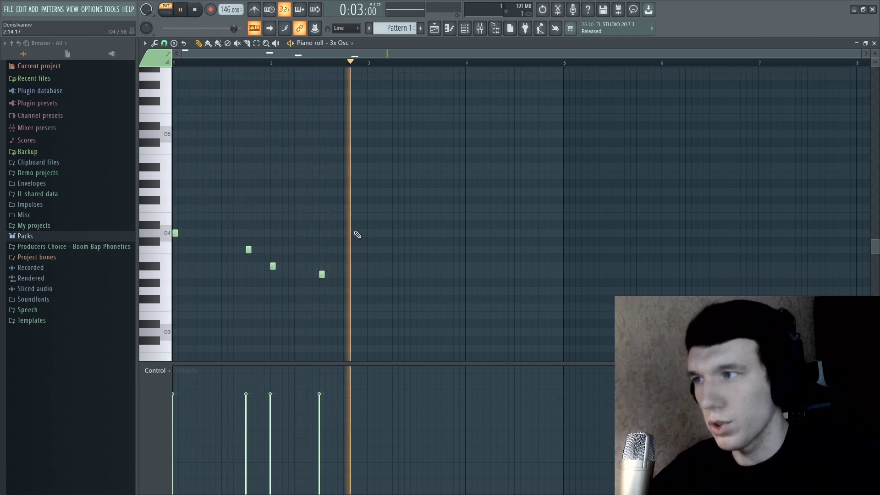
{"action": "key", "text": "space"}
Step: Build the first two chords by adding F4 and A4 above the opening D4, and D4 and G4 above the C4
{"action": "left_click", "coordinate": [179, 209]}
{"action": "left_click", "coordinate": [180, 176]}
{"action": "left_click_drag", "start_coordinate": [200, 158], "coordinate": [177, 220]}
{"action": "left_click", "coordinate": [249, 233]}
{"action": "left_click", "coordinate": [249, 192]}
{"action": "left_click", "coordinate": [249, 233]}
{"action": "key", "text": "space"}
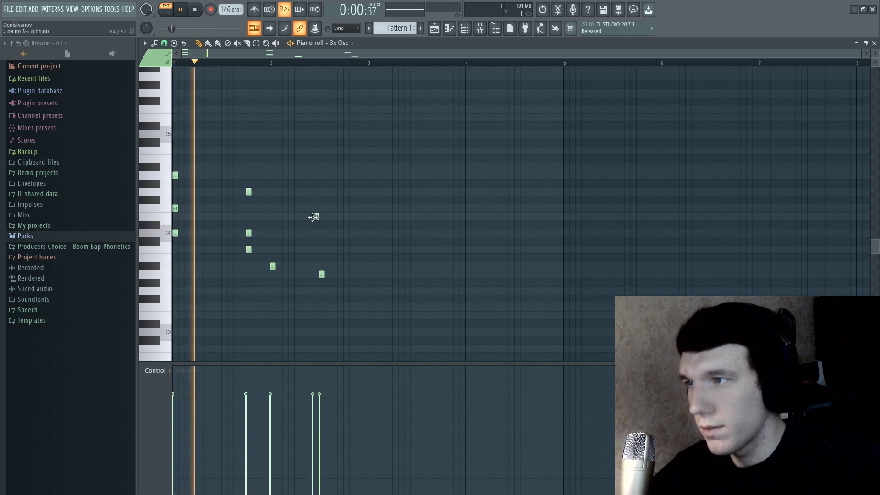
{"action": "key", "text": "space"}
Step: Add D4 and F4 above both the A#3 and A3 notes in bar 2 and play the four chords
{"action": "left_click", "coordinate": [248, 232]}
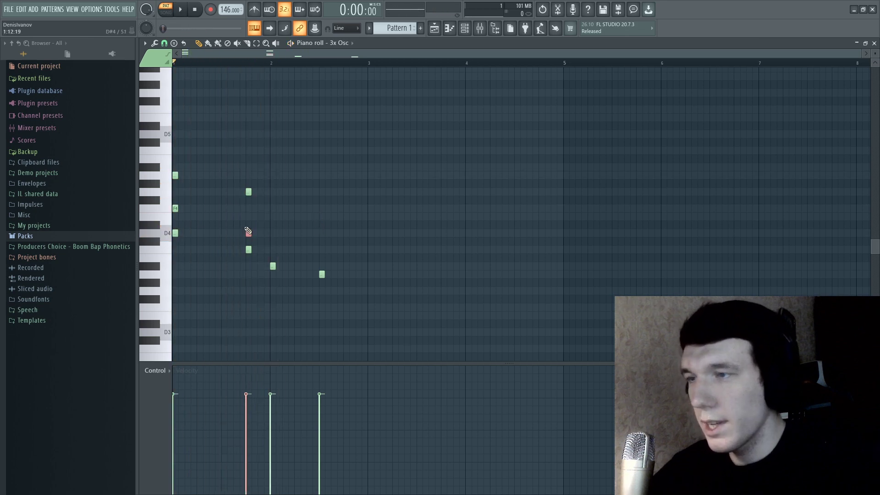
{"action": "left_click_drag", "start_coordinate": [282, 215], "coordinate": [273, 234]}
{"action": "left_click", "coordinate": [272, 209]}
{"action": "left_click", "coordinate": [322, 208]}
{"action": "left_click", "coordinate": [322, 233]}
{"action": "left_click_drag", "start_coordinate": [342, 193], "coordinate": [314, 239]}
{"action": "left_click", "coordinate": [383, 211]}
{"action": "right_click", "coordinate": [384, 211]}
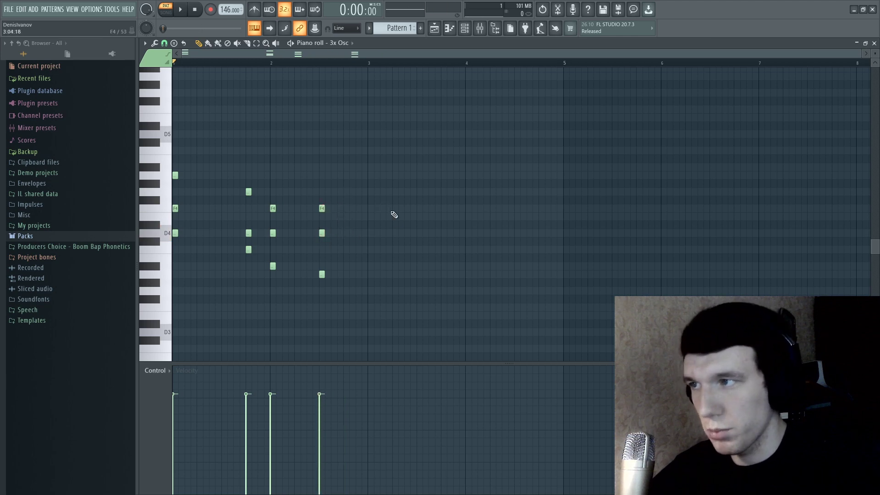
{"action": "key", "text": "space"}
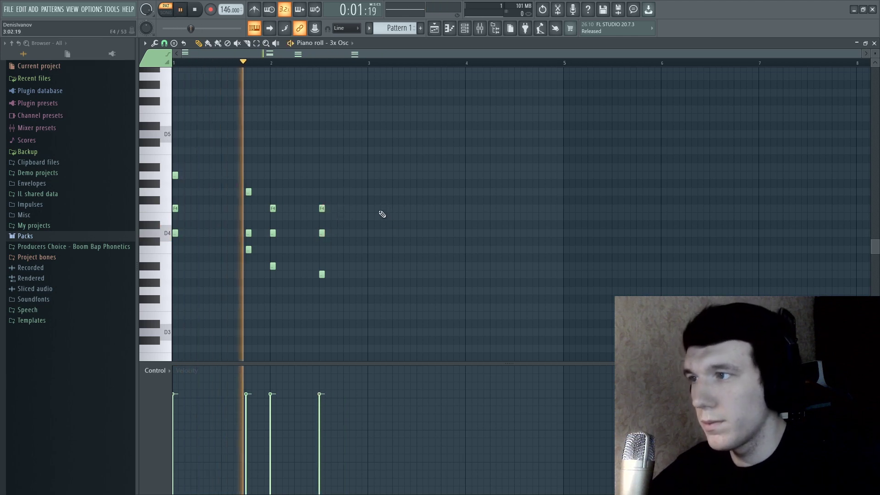
{"action": "key", "text": "space"}
Step: Move the middle note of each of the four chords up one octave and play the pattern
{"action": "left_click_drag", "start_coordinate": [361, 223], "coordinate": [271, 242]}
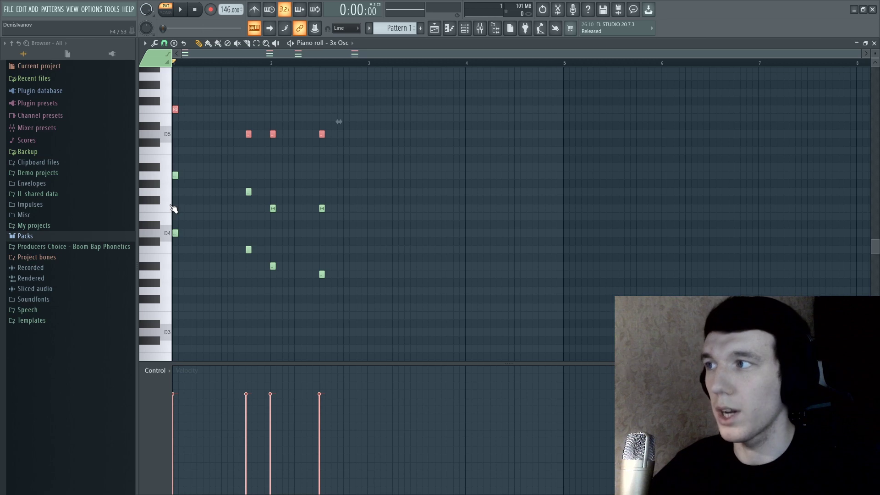
{"action": "key", "text": "space"}
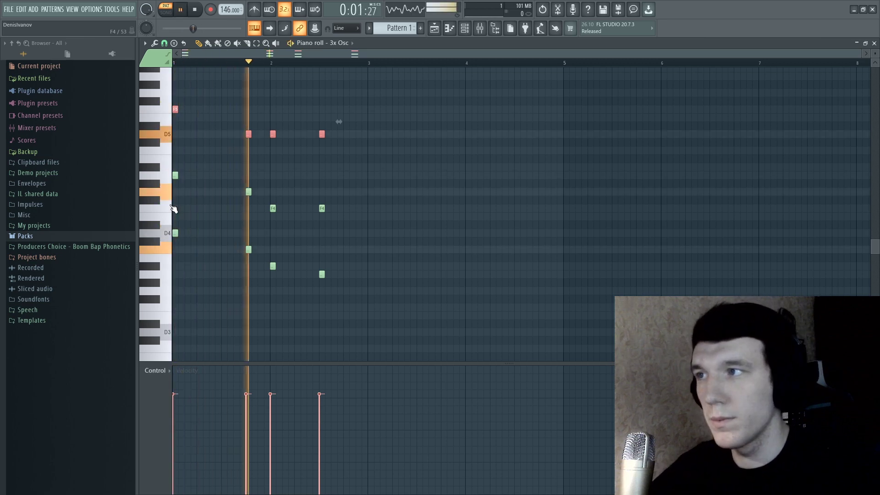
{"action": "key", "text": "space"}
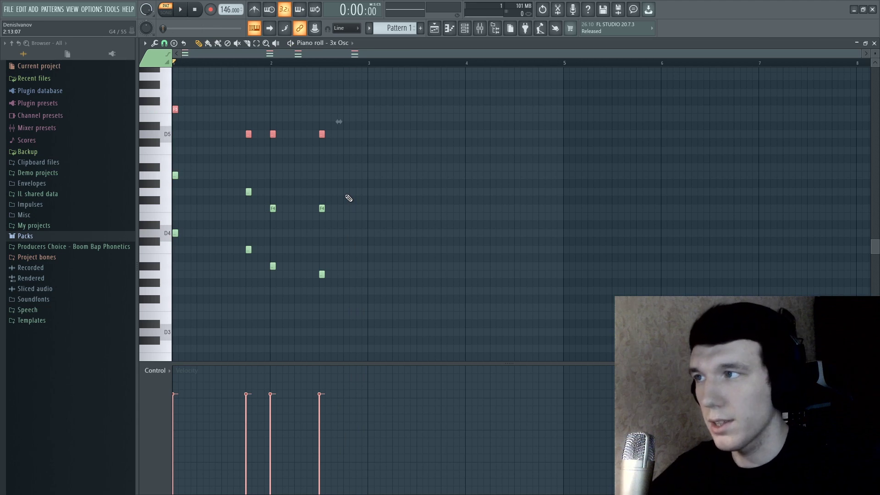
Step: Add short C5 passing notes between the second and third chords and between the third and fourth, and play the result
{"action": "left_click", "coordinate": [260, 151]}
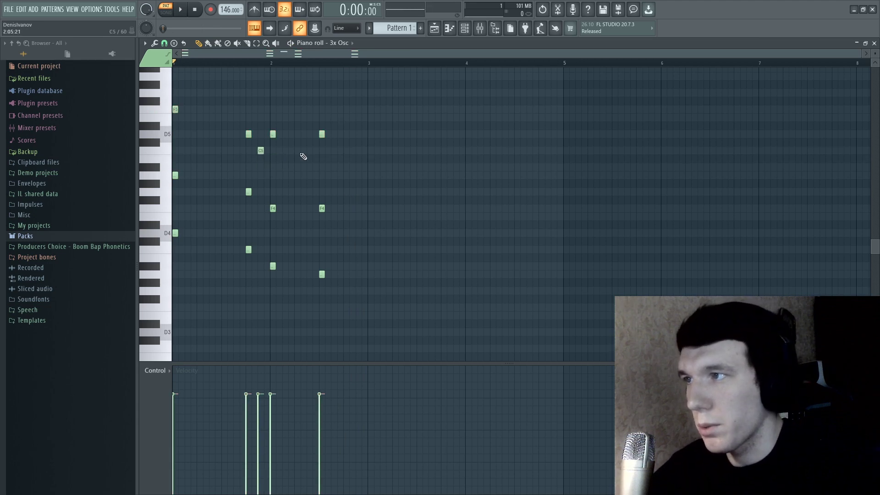
{"action": "left_click", "coordinate": [297, 153]}
{"action": "key", "text": "space"}
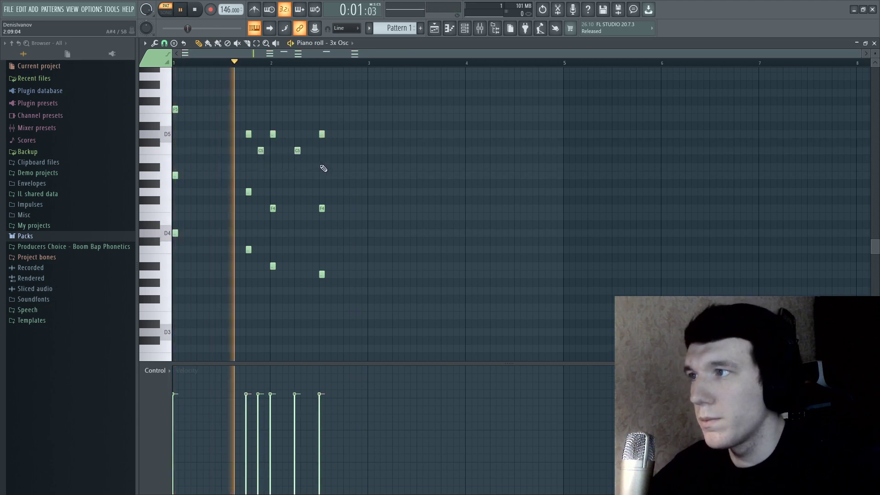
{"action": "key", "text": "space"}
Step: Copy the last chord (A3, F4, D5) one beat later in bar 2 and play the pattern
{"action": "left_click_drag", "start_coordinate": [357, 106], "coordinate": [312, 310]}
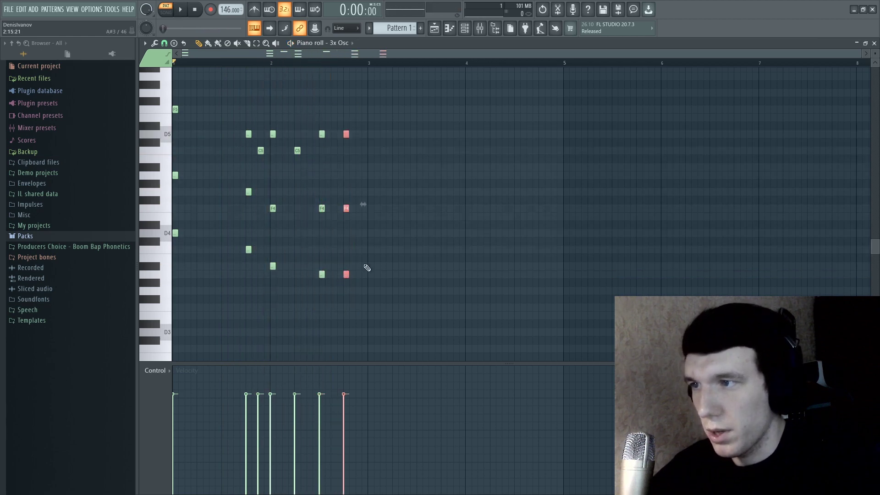
{"action": "left_click", "coordinate": [367, 261]}
{"action": "key", "text": "space"}
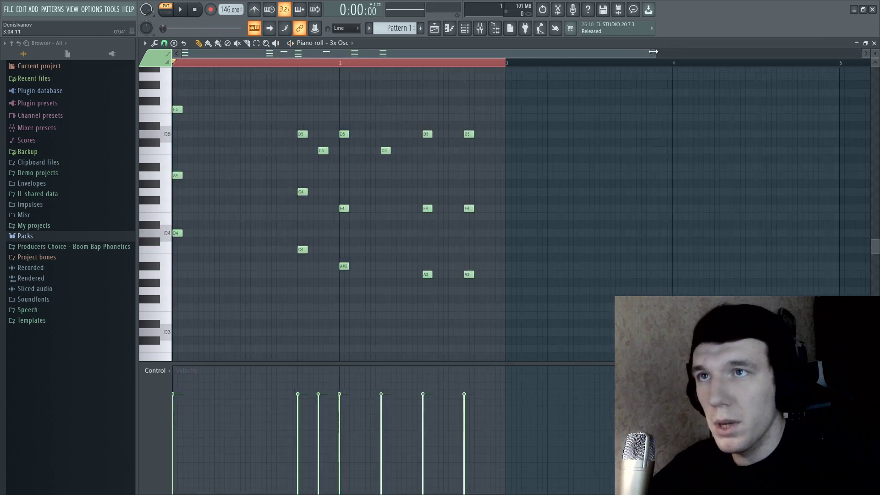
Step: Duplicate the whole two-bar chord pattern into bars 3 and 4 and play it
{"action": "left_click_drag", "start_coordinate": [654, 51], "coordinate": [802, 52]}
{"action": "mouse_move", "coordinate": [339, 150]}
{"action": "left_mouse_down"}
{"action": "mouse_move", "coordinate": [350, 150]}
{"action": "mouse_move", "coordinate": [334, 149]}
{"action": "left_mouse_up"}
{"action": "key", "text": "ctrl+a"}
{"action": "key", "text": "ctrl+b"}
{"action": "key", "text": "space"}
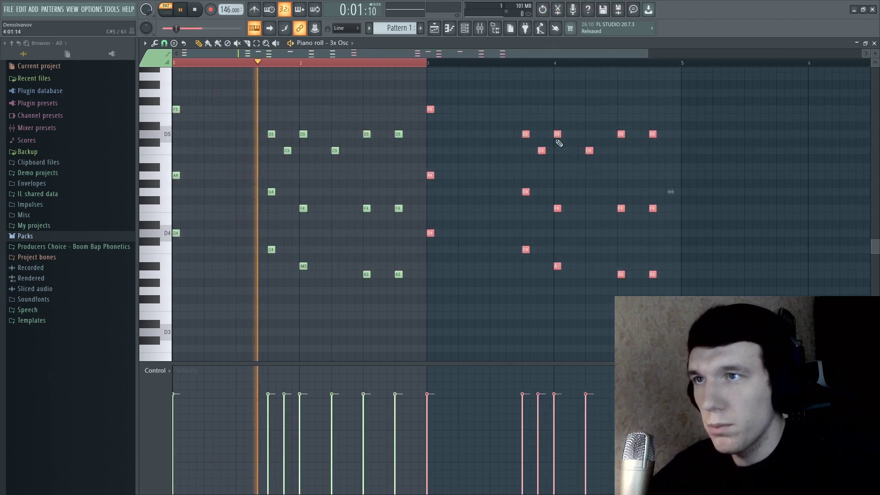
{"action": "key", "text": "ctrl+a"}
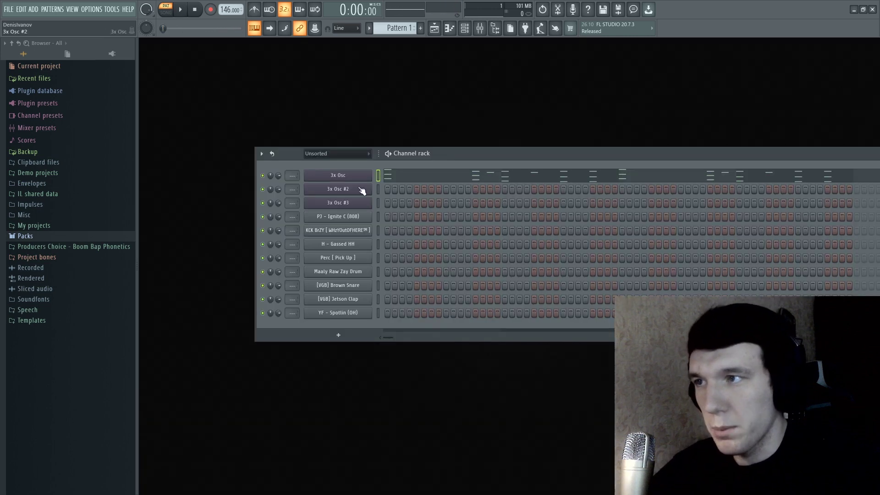
Step: In the 3x Osc #2 piano roll, enter four short D5 notes half a beat apart from bar 1, at about 29% velocity
{"action": "right_click", "coordinate": [357, 189]}
{"action": "left_click", "coordinate": [399, 189]}
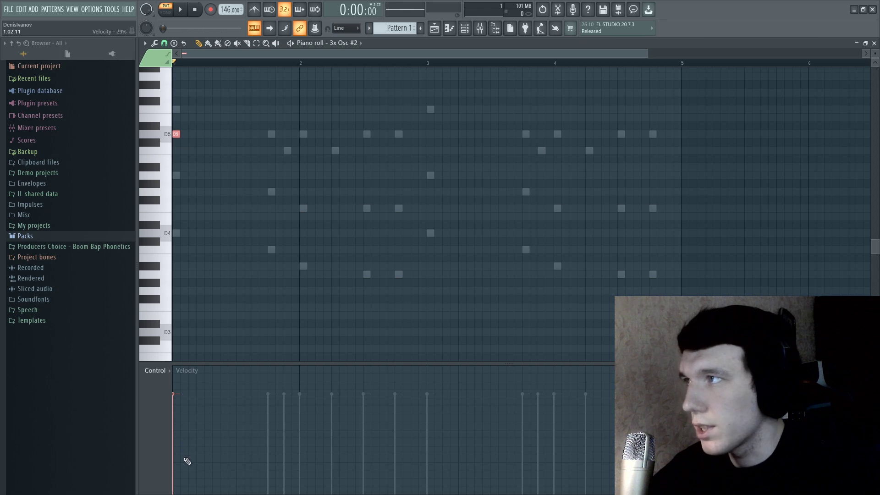
{"action": "key", "text": "space"}
{"action": "key", "text": "space"}
{"action": "mouse_move", "coordinate": [221, 121]}
{"action": "left_mouse_down", "text": "ctrl"}
{"action": "mouse_move", "coordinate": [152, 150]}
{"action": "mouse_move", "coordinate": [234, 139]}
{"action": "mouse_move", "coordinate": [222, 139]}
{"action": "left_mouse_up", "text": "ctrl"}
{"action": "key", "text": "space"}
{"action": "key", "text": "space"}
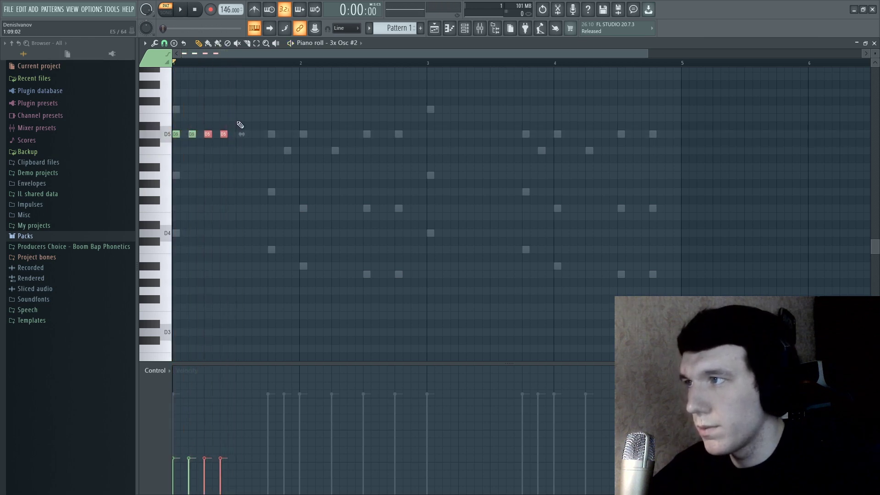
Step: Shape the first bar into a half-beat ostinato of D5 notes, with C5 on beats 2 and 4, and play it
{"action": "key", "text": "space"}
{"action": "key", "text": "space"}
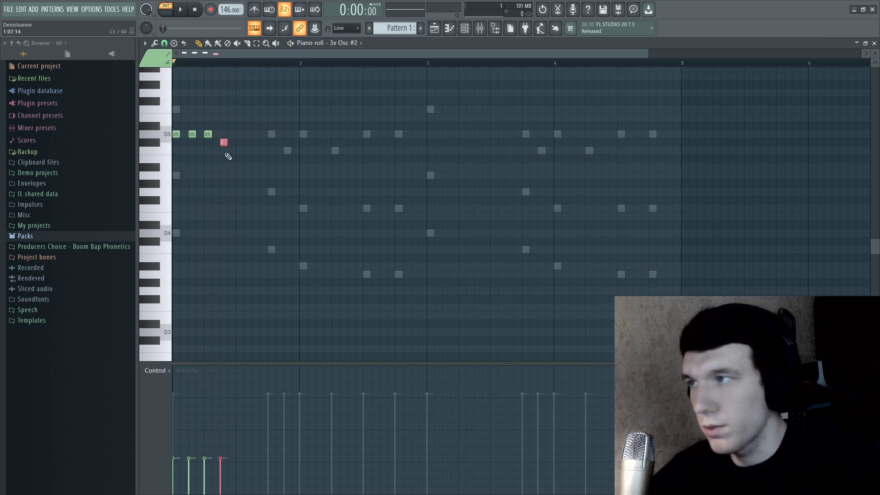
{"action": "key", "text": "space"}
{"action": "left_click", "coordinate": [253, 135]}
{"action": "key", "text": "space"}
{"action": "key", "text": "space"}
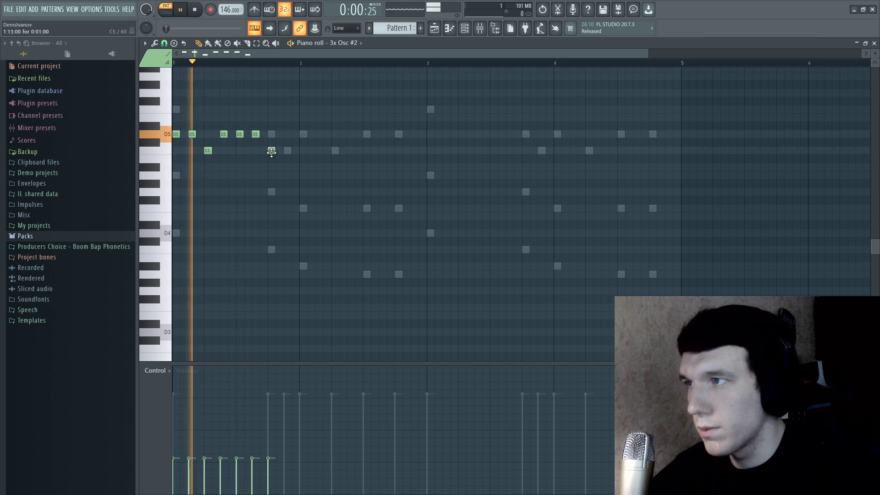
{"action": "left_click", "coordinate": [288, 134]}
Step: Duplicate the one-bar D5 and C5 ostinato until it fills all four bars, and play the pattern
{"action": "key", "text": "space"}
{"action": "key", "text": "ctrl+a"}
{"action": "key", "text": "ctrl+b"}
{"action": "key", "text": "ctrl+a"}
{"action": "key", "text": "ctrl+b"}
{"action": "key", "text": "space"}
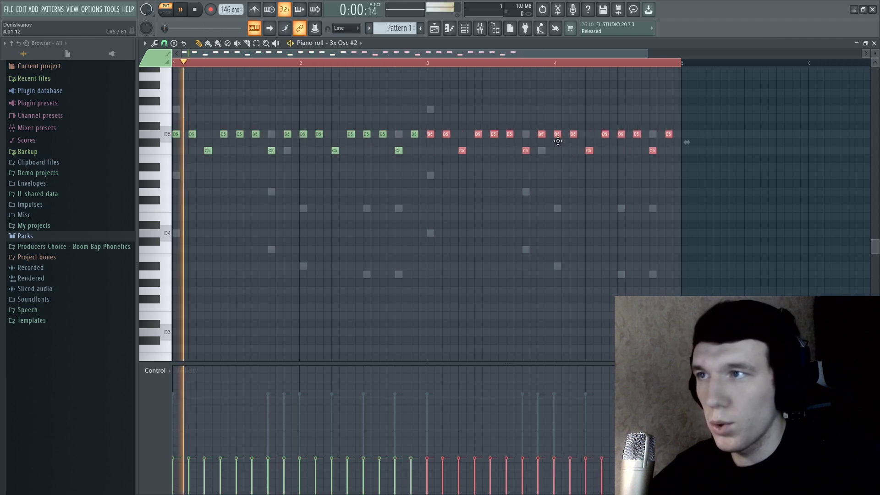
{"action": "key", "text": "ctrl+d"}
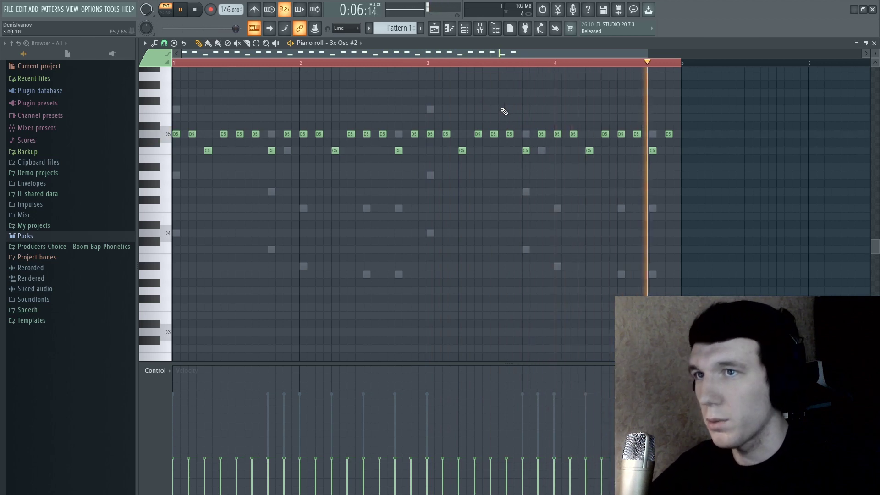
{"action": "left_click_drag", "start_coordinate": [876, 248], "coordinate": [875, 226]}
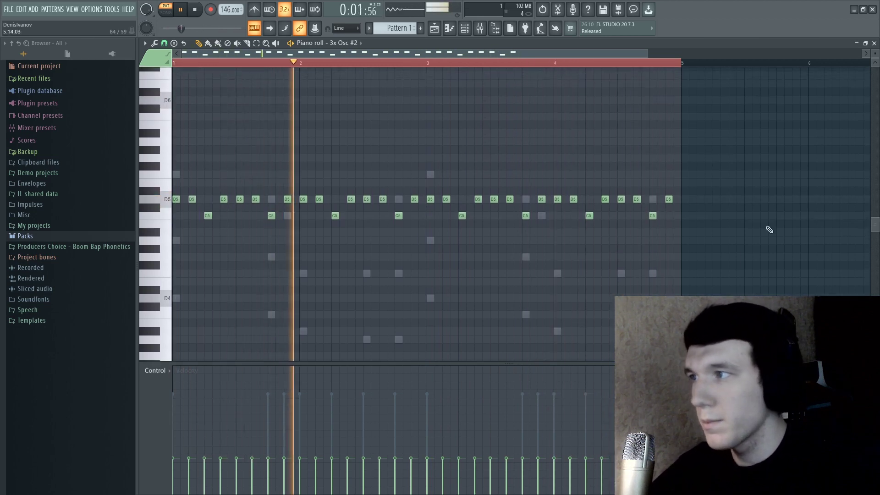
{"action": "key", "text": "space"}
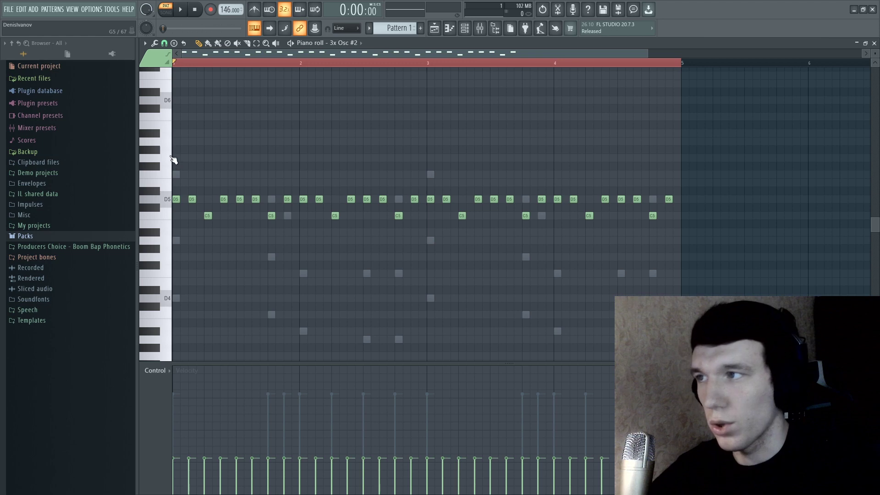
Step: Start an upper line above the ostinato in bar 1 with F5, G5 and A5, placing A5 half a beat after G5
{"action": "left_click_drag", "start_coordinate": [174, 159], "coordinate": [145, 158]}
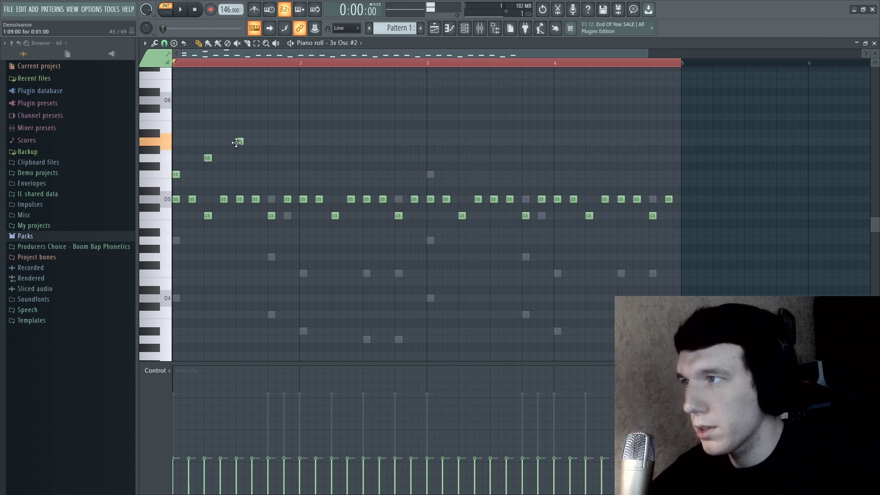
{"action": "key", "text": "space"}
{"action": "key", "text": "space"}
{"action": "left_click_drag", "start_coordinate": [239, 142], "coordinate": [223, 146]}
{"action": "key", "text": "space"}
{"action": "key", "text": "space"}
{"action": "key", "text": "space"}
Step: Continue the upper line with C6 and G5 on beat 4 of bar 1, and A5, G5, A5, C6, A5 in bar 2
{"action": "left_click", "coordinate": [286, 157]}
{"action": "left_click", "coordinate": [302, 141]}
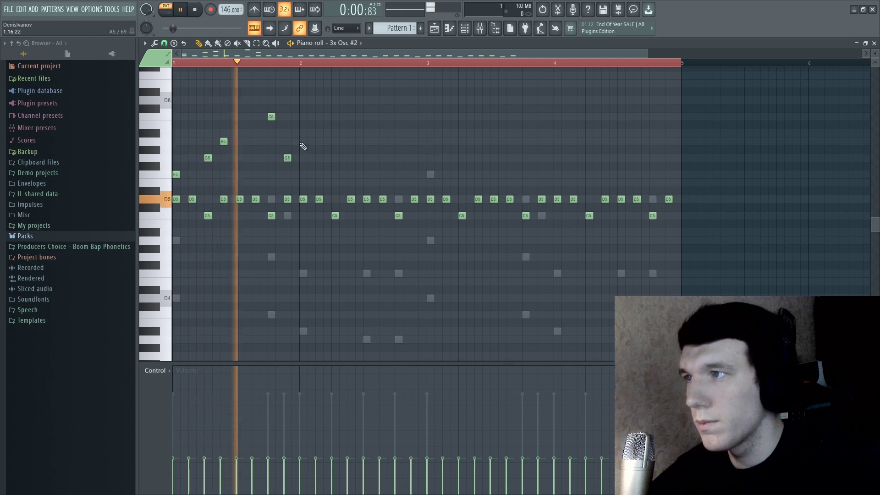
{"action": "key", "text": "space"}
{"action": "left_click", "coordinate": [335, 158]}
{"action": "key", "text": "space"}
{"action": "left_click", "coordinate": [350, 142]}
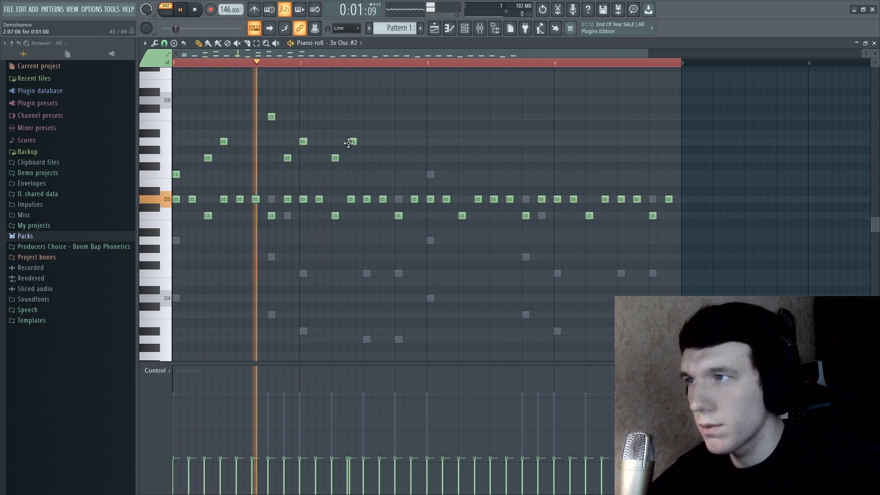
{"action": "key", "text": "space"}
{"action": "key", "text": "space"}
{"action": "left_click", "coordinate": [414, 141]}
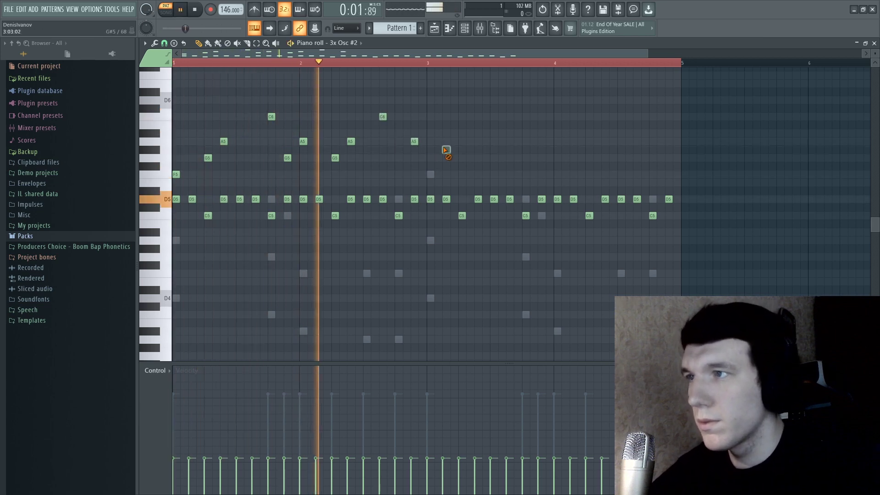
Step: Lower the last upper note of bar 2 to G5 and play the pattern
{"action": "key", "text": "space"}
{"action": "left_click_drag", "start_coordinate": [434, 122], "coordinate": [410, 151]}
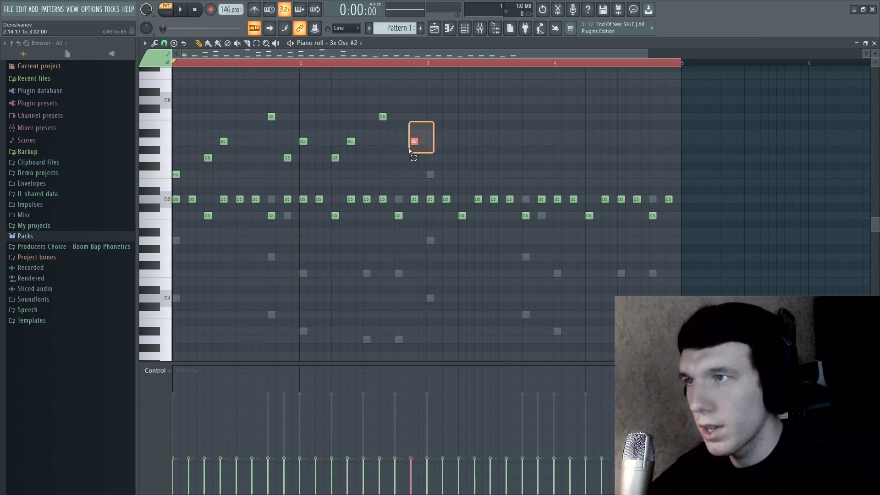
{"action": "key", "text": "space"}
{"action": "left_click", "coordinate": [426, 143], "text": "ctrl"}
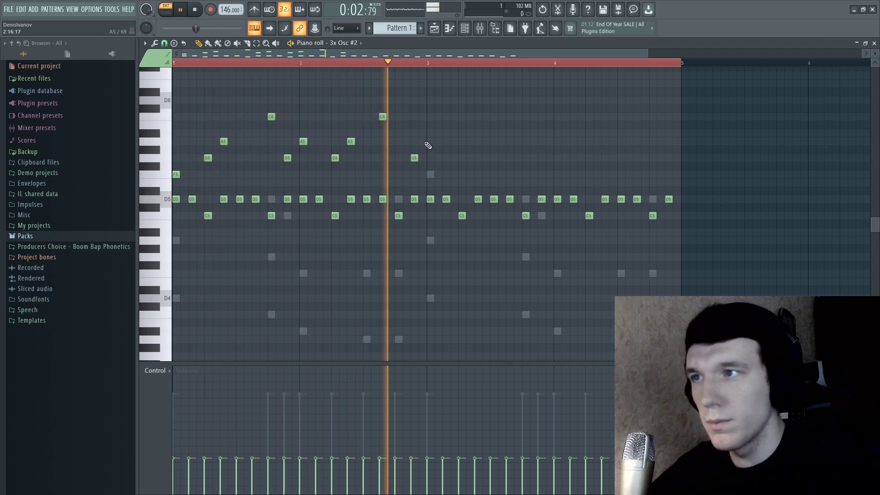
Step: Duplicate the two-bar upper line into bars 3 and 4
{"action": "left_click_drag", "start_coordinate": [190, 163], "coordinate": [170, 178]}
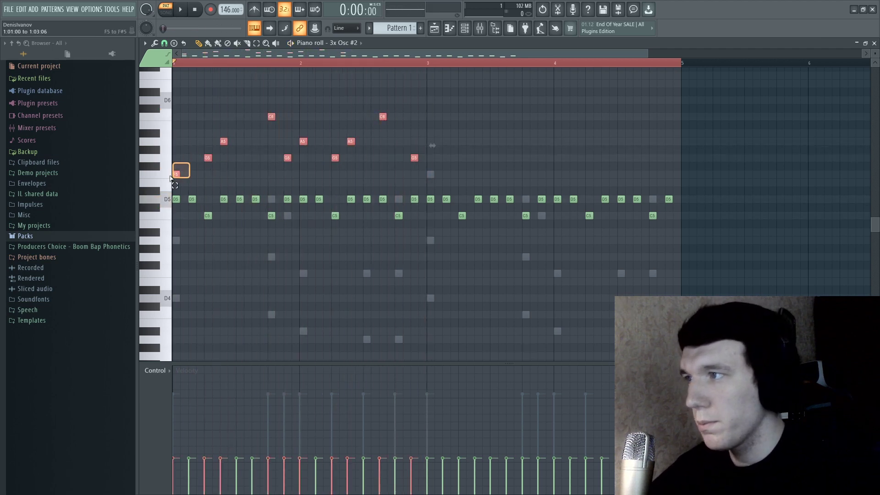
{"action": "key", "text": "ctrl+b"}
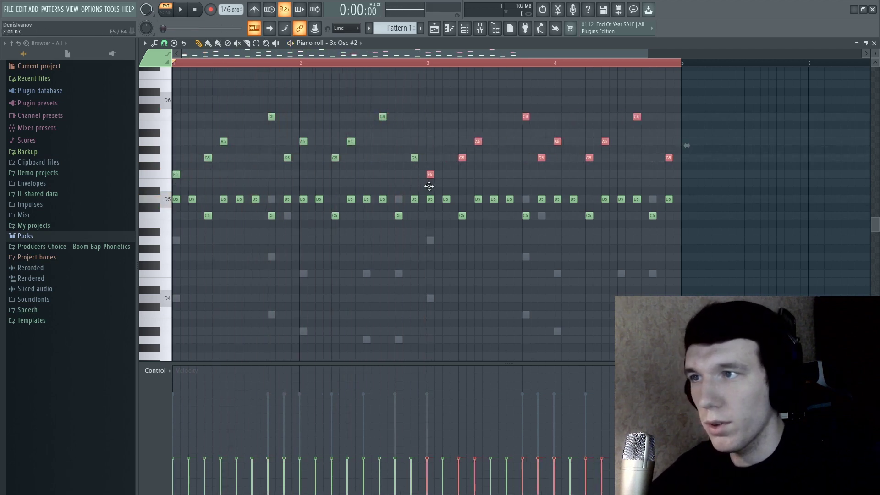
{"action": "left_click", "coordinate": [663, 135]}
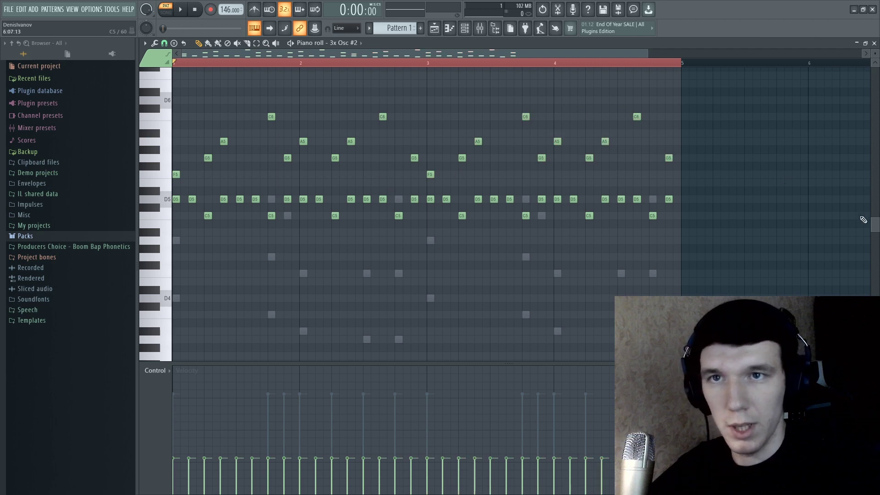
Step: Vary the upper line in bar 4 with D6 on beat 3 and A5 on beat 4, and play from bar 4
{"action": "scroll", "coordinate": [622, 169], "scroll_direction": "up", "scroll_amount": 3}
{"action": "key", "text": "space"}
{"action": "left_click", "coordinate": [652, 205]}
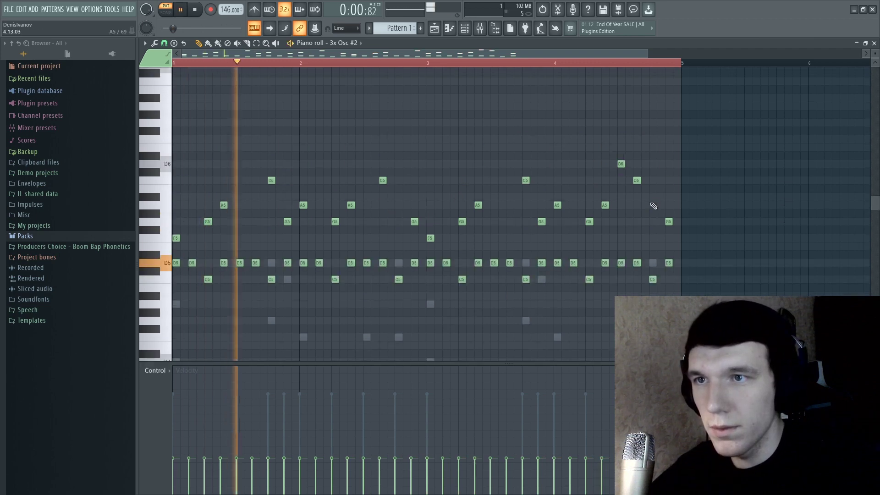
{"action": "left_click", "coordinate": [564, 63]}
{"action": "left_click_drag", "start_coordinate": [566, 65], "coordinate": [560, 64]}
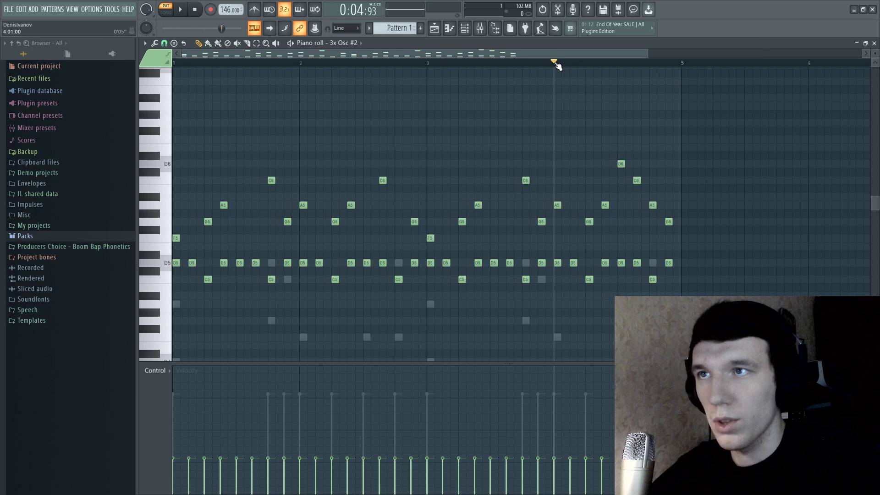
{"action": "key", "text": "space"}
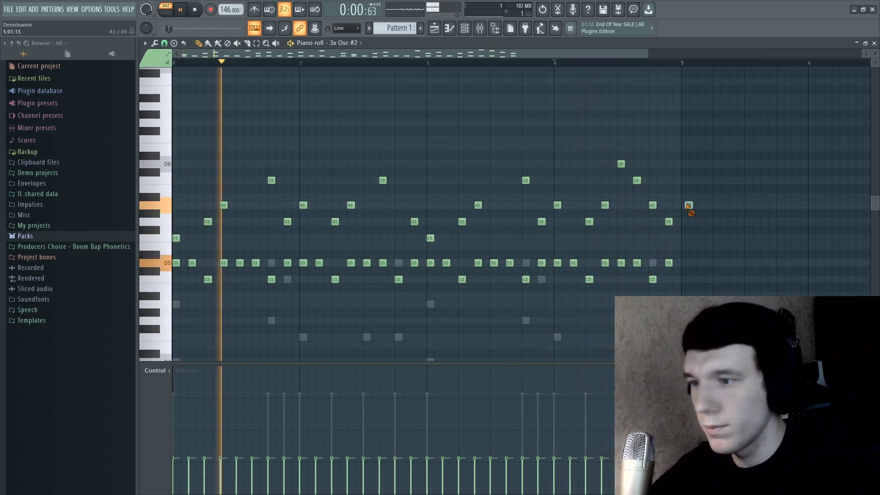
{"action": "key", "text": "space"}
Step: Raise the velocity of all upper-line notes to about 45% and play the pattern
{"action": "left_click_drag", "start_coordinate": [157, 251], "coordinate": [157, 158]}
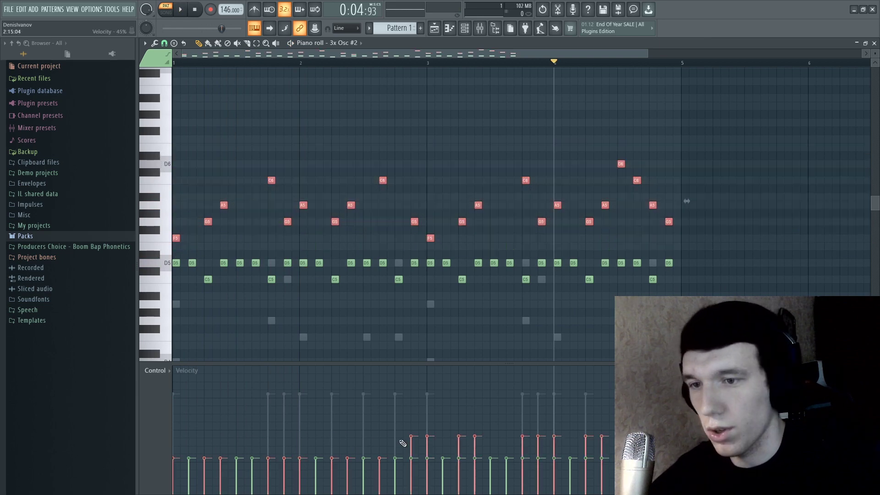
{"action": "key", "text": "space"}
{"action": "left_click", "coordinate": [480, 132]}
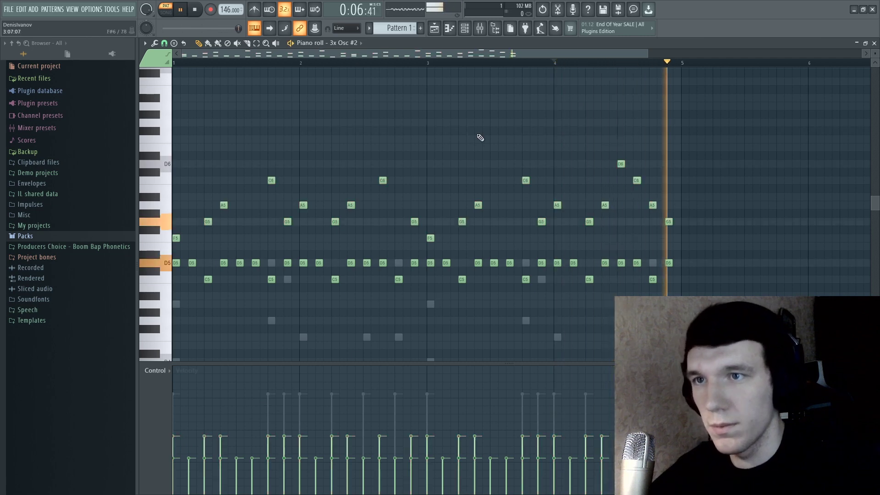
{"action": "right_click", "coordinate": [482, 133]}
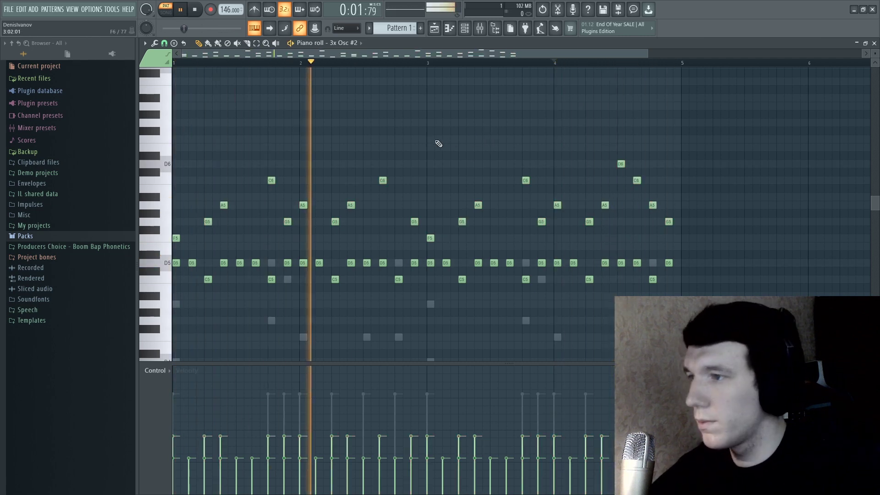
Step: Open the piano roll of 3x Osc #3 and place a short G6 note at the start of bar 1
{"action": "key", "text": "F7"}
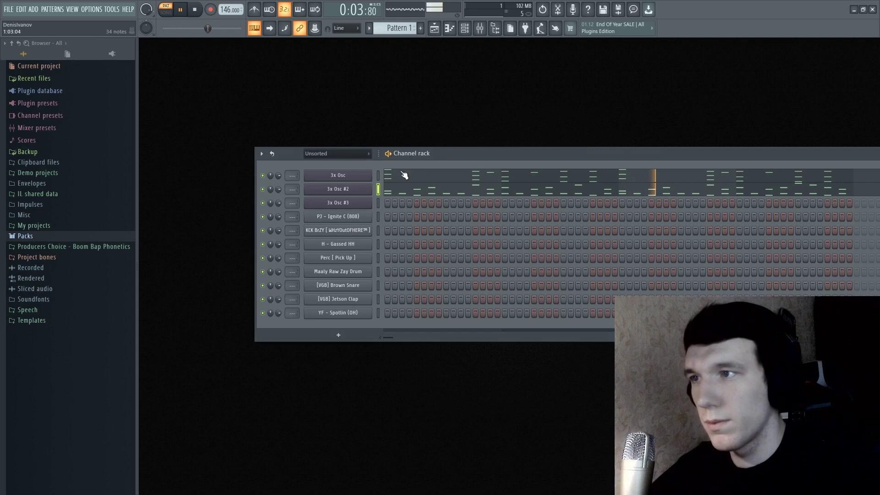
{"action": "right_click", "coordinate": [369, 207]}
{"action": "left_click", "coordinate": [395, 203]}
{"action": "key", "text": "space"}
{"action": "left_click", "coordinate": [177, 222]}
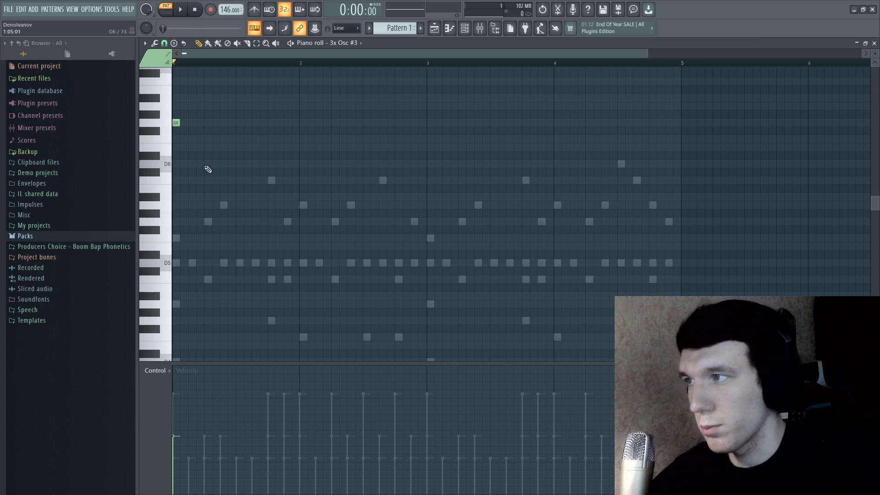
Step: Add D6 on beat 2, F6 half a beat before beat 4, and two G6 notes from beat 4 of bar 1
{"action": "key", "text": "space"}
{"action": "key", "text": "space"}
{"action": "key", "text": "space"}
{"action": "left_click", "coordinate": [208, 165]}
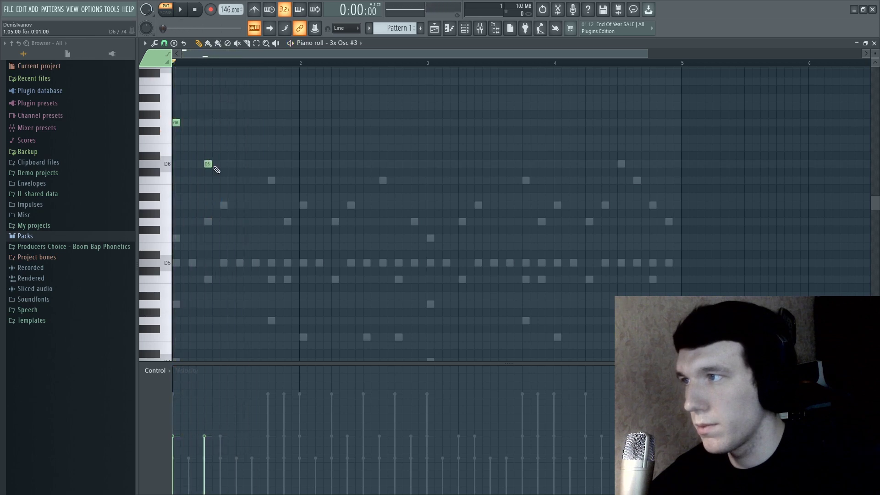
{"action": "key", "text": "space"}
{"action": "left_click_drag", "start_coordinate": [271, 119], "coordinate": [335, 140]}
{"action": "key", "text": "space"}
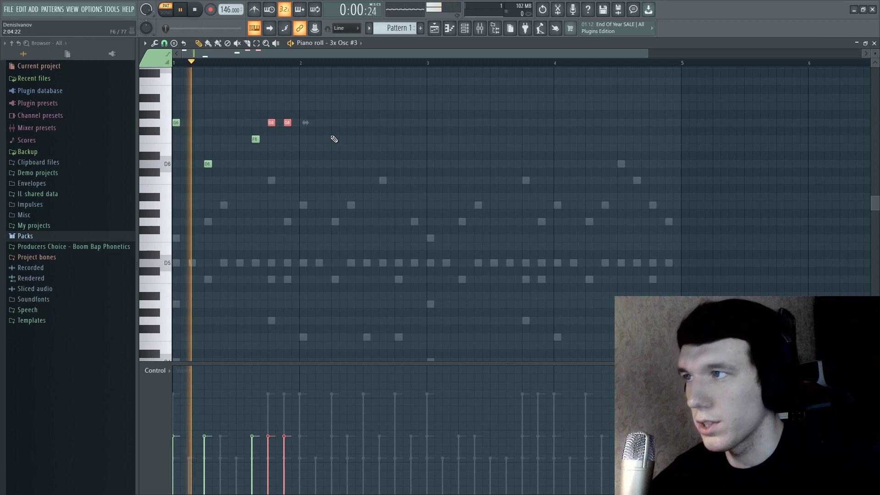
Step: Complete bar 2 with A6, F6 and two G6 notes from beat 3, and duplicate the two-bar melody into bars 3 and 4
{"action": "left_click", "coordinate": [366, 106]}
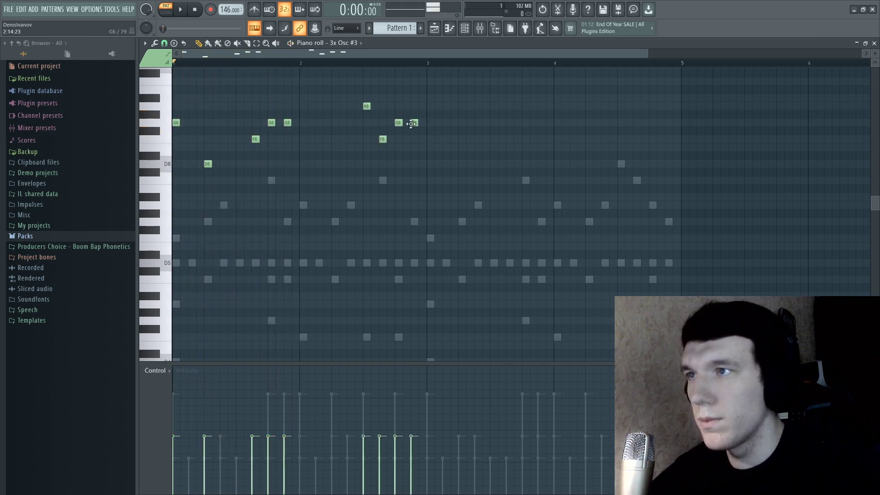
{"action": "key", "text": "space"}
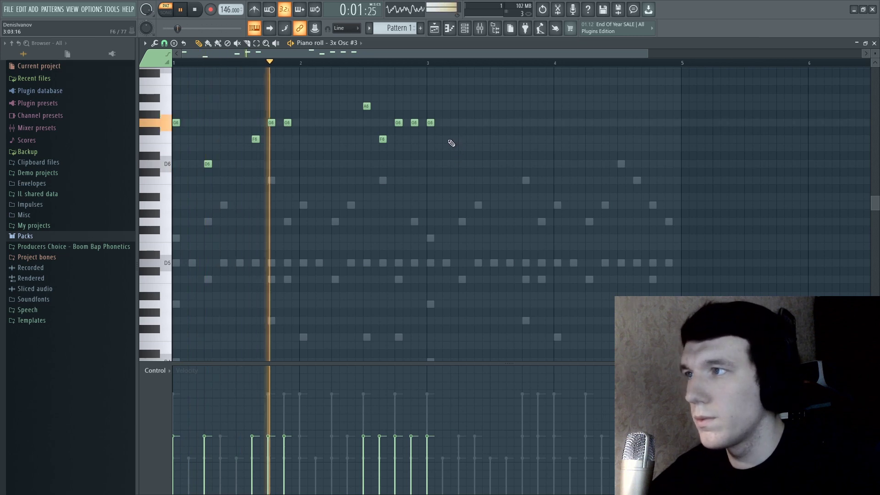
{"action": "key", "text": "space"}
{"action": "key", "text": "ctrl+b"}
{"action": "key", "text": "space"}
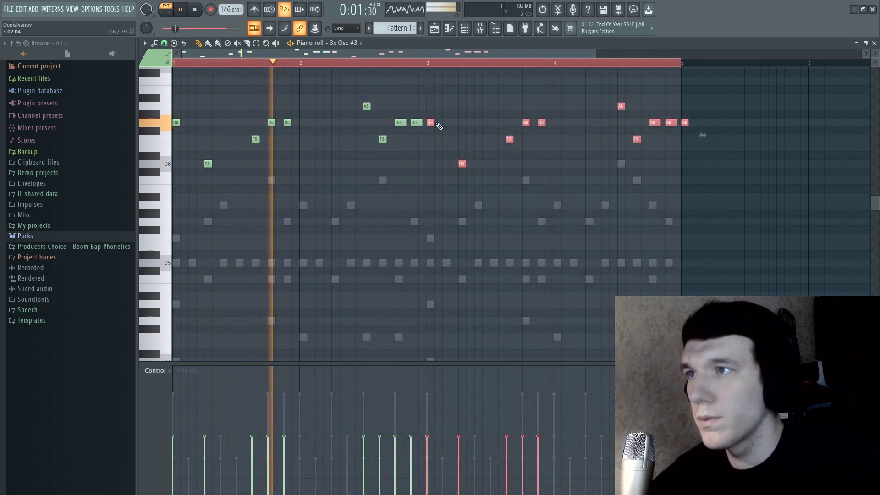
Step: Delete the surplus G6 note after bar 4 and slightly shorten the paired G6 notes ending bars 2 and 4
{"action": "right_click", "coordinate": [686, 124]}
{"action": "left_click", "coordinate": [704, 124]}
{"action": "right_click", "coordinate": [705, 124]}
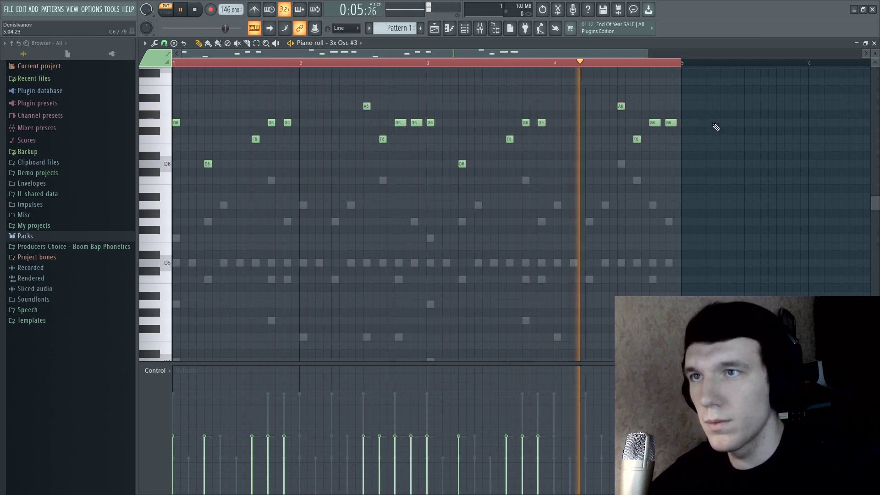
{"action": "key", "text": "space"}
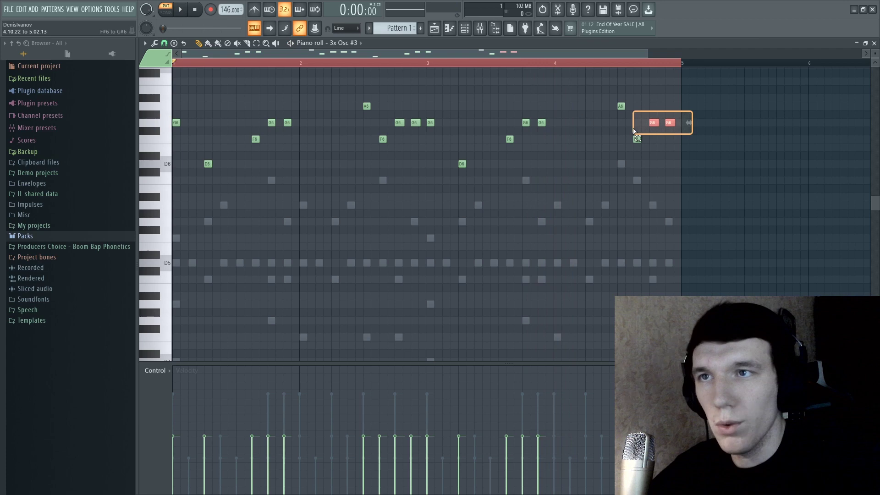
{"action": "left_click_drag", "start_coordinate": [634, 132], "coordinate": [635, 132]}
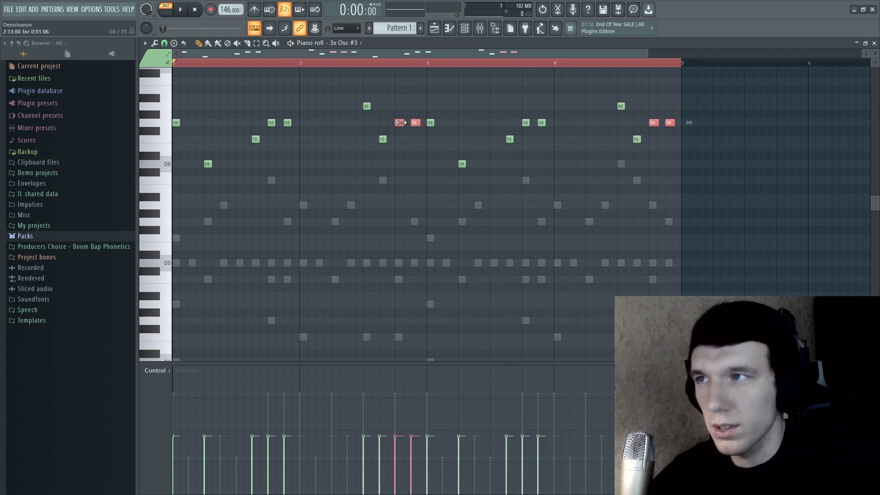
{"action": "left_click_drag", "start_coordinate": [295, 112], "coordinate": [262, 124]}
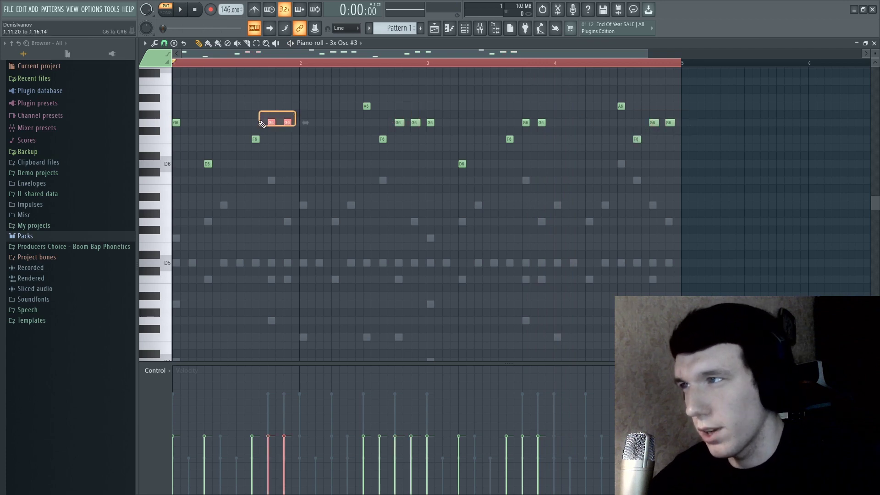
Step: Route the three 3x Osc channels to consecutive mixer tracks starting at Insert 1
{"action": "key", "text": "F7"}
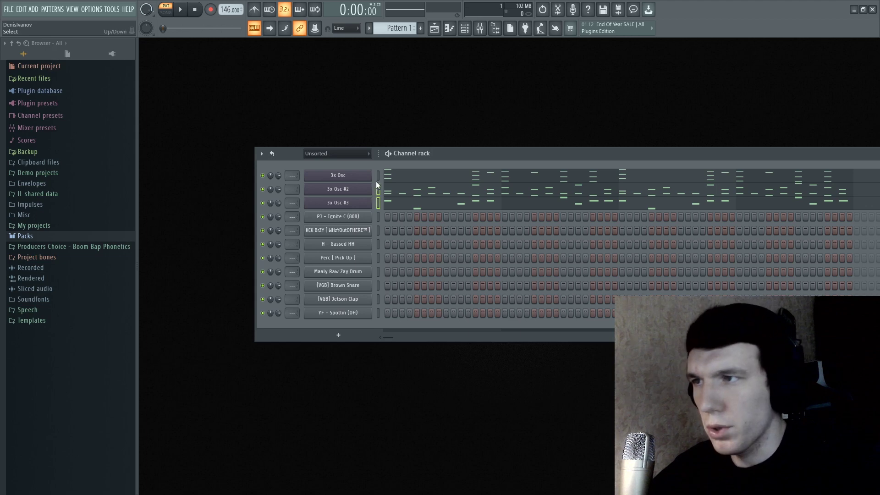
{"action": "left_click", "coordinate": [485, 33]}
{"action": "left_click", "coordinate": [207, 136]}
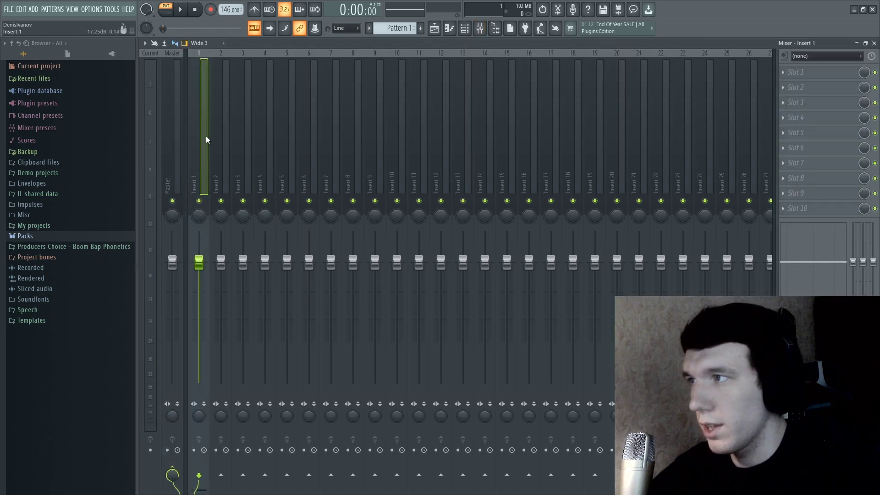
{"action": "right_click", "coordinate": [207, 138]}
{"action": "mouse_move", "coordinate": [266, 145]}
{"action": "left_click", "coordinate": [348, 154]}
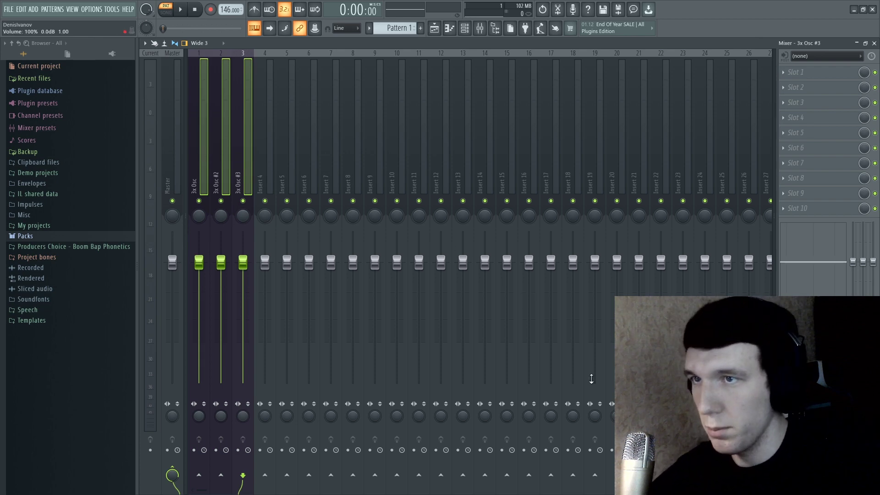
Step: Route the three 3x Osc mixer tracks only to Insert 20 and select Insert 20
{"action": "left_click", "coordinate": [618, 155]}
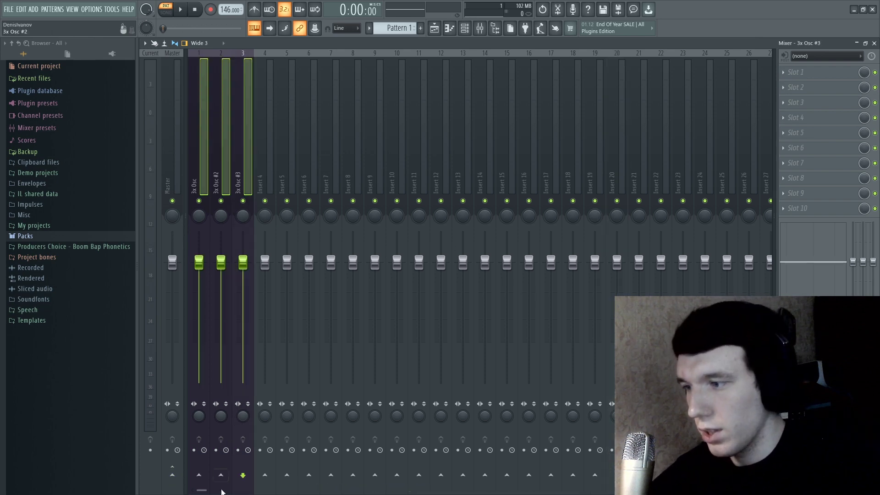
{"action": "left_click_drag", "start_coordinate": [221, 492], "coordinate": [250, 492]}
{"action": "right_click", "coordinate": [431, 476]}
{"action": "left_click", "coordinate": [448, 462]}
{"action": "left_click", "coordinate": [423, 156]}
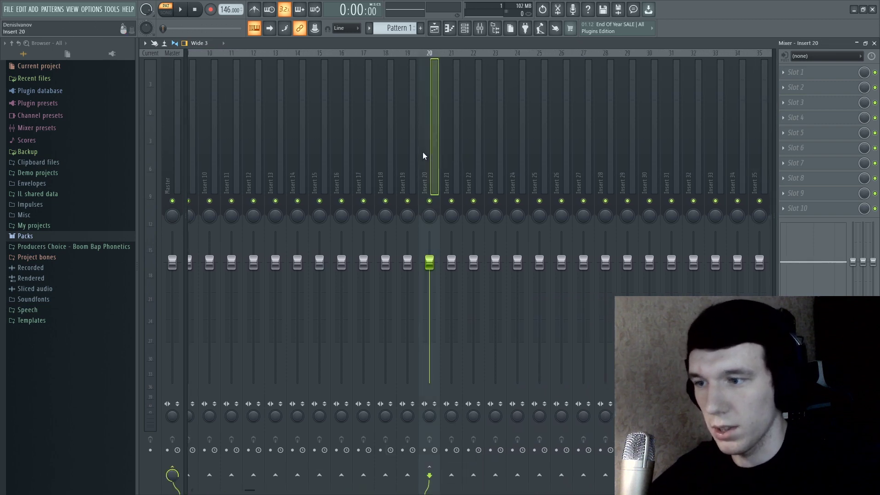
Step: Add Fruity Parametric EQ 2 in slot 1 of Insert 20, make band 1 a high-pass and raise its cutoff during playback
{"action": "left_click", "coordinate": [796, 72]}
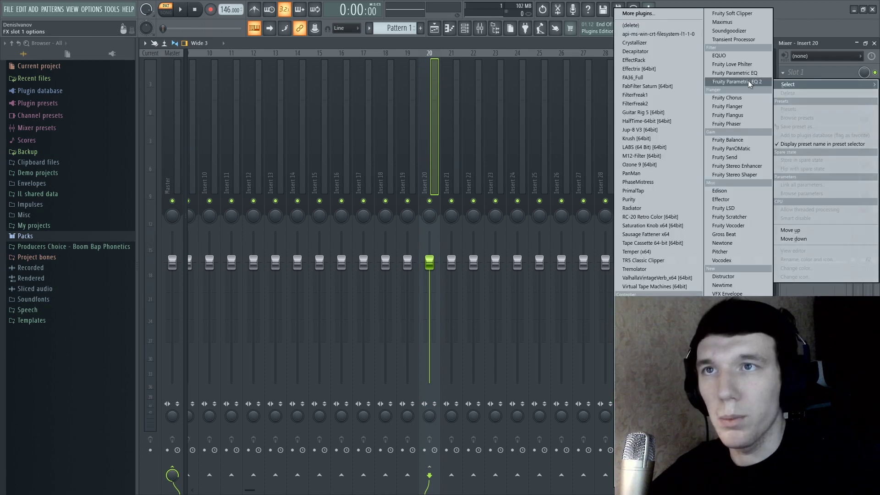
{"action": "left_click", "coordinate": [748, 82]}
{"action": "right_click", "coordinate": [210, 184]}
{"action": "left_click", "coordinate": [230, 207]}
{"action": "key", "text": "space"}
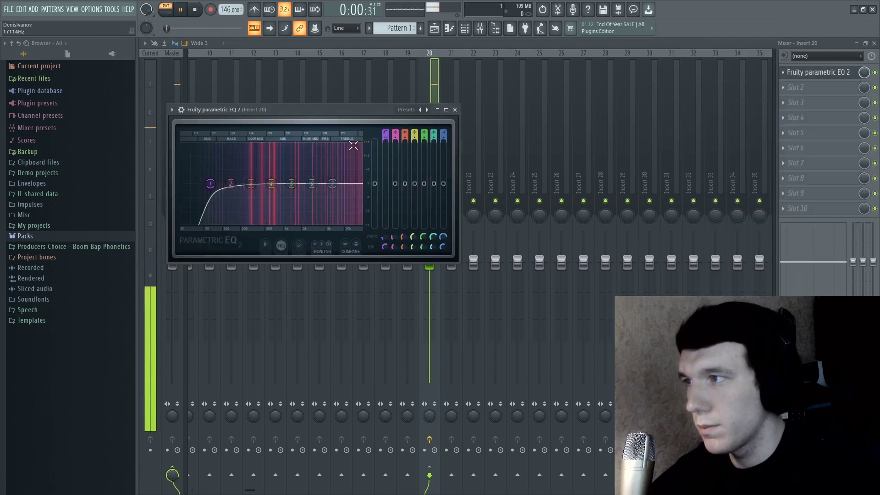
{"action": "left_click_drag", "start_coordinate": [210, 184], "coordinate": [251, 184]}
{"action": "key", "text": "Escape"}
{"action": "key", "text": "space"}
Step: Add FabFilter Saturn in slot 2 of Insert 20 and load its Faster Master mastering preset
{"action": "left_click", "coordinate": [783, 89]}
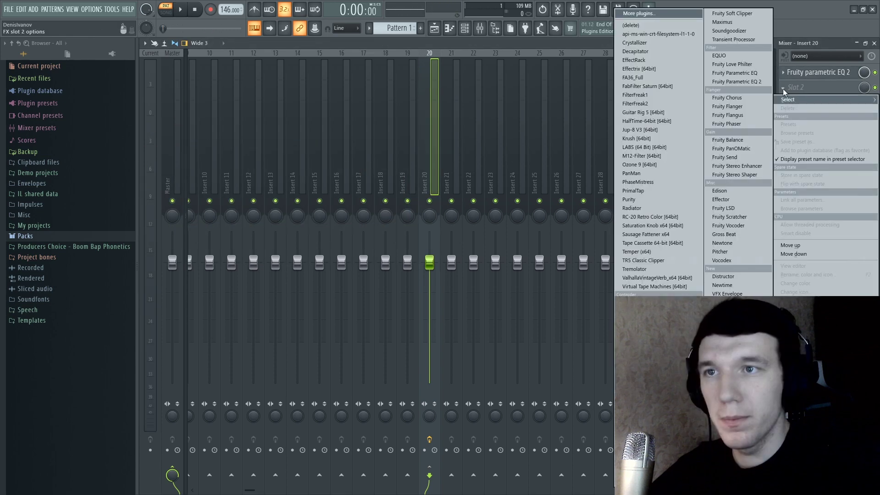
{"action": "left_click", "coordinate": [652, 87]}
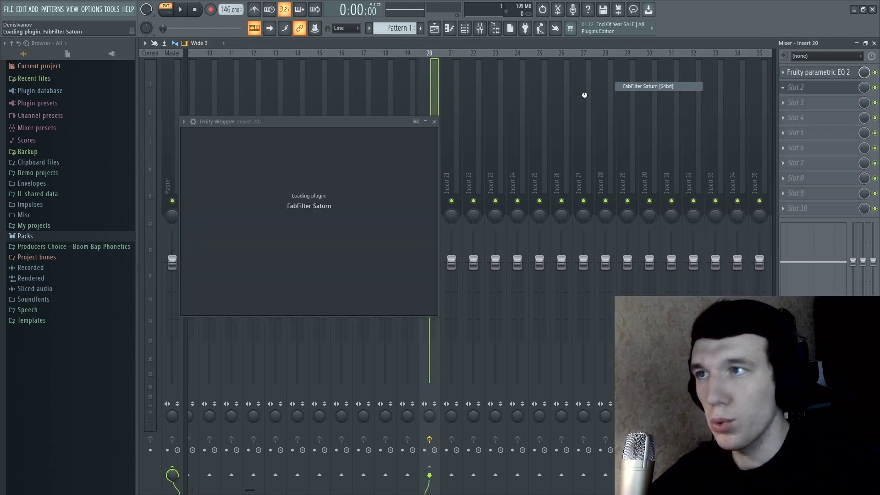
{"action": "left_click", "coordinate": [406, 133]}
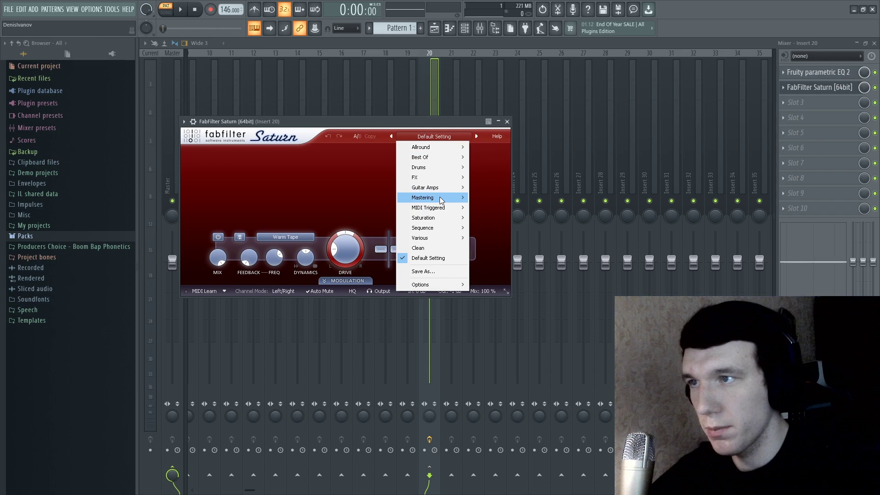
{"action": "mouse_move", "coordinate": [442, 198]}
{"action": "left_click", "coordinate": [513, 240]}
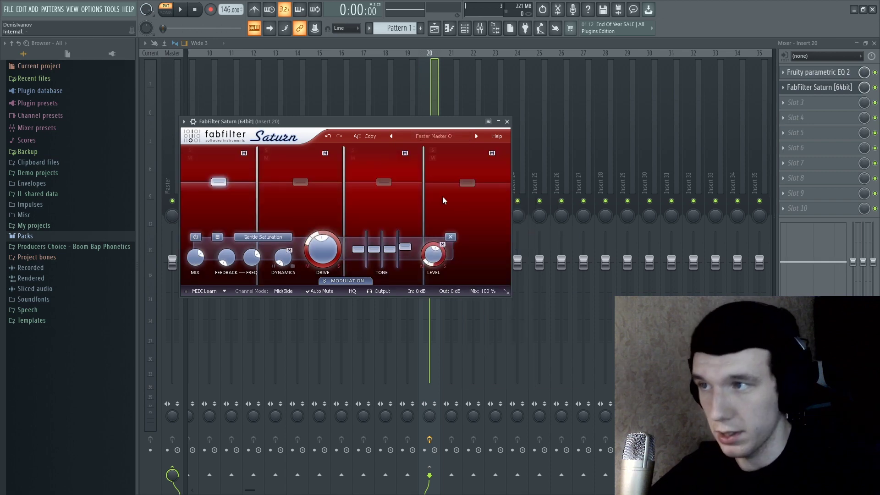
{"action": "key", "text": "Escape"}
{"action": "key", "text": "space"}
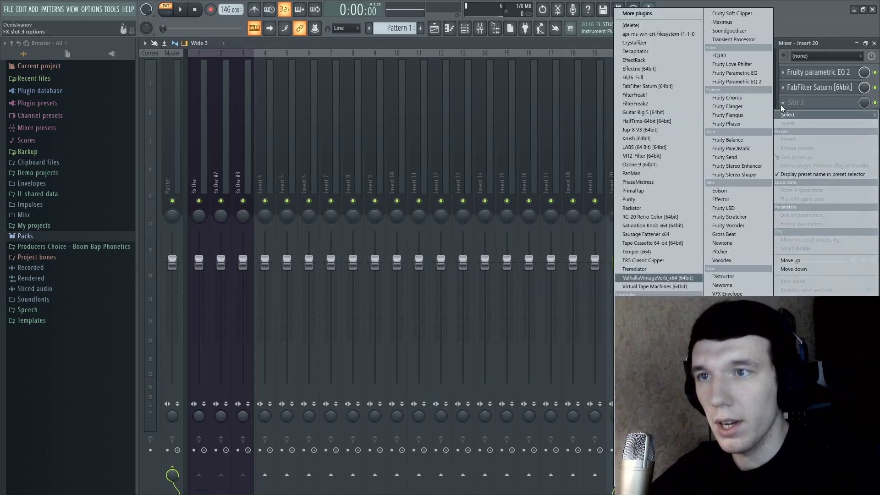
Step: Add ValhallaVintageVerb in slot 3 of Insert 20 and load the Large Ambience preset
{"action": "left_click", "coordinate": [665, 280]}
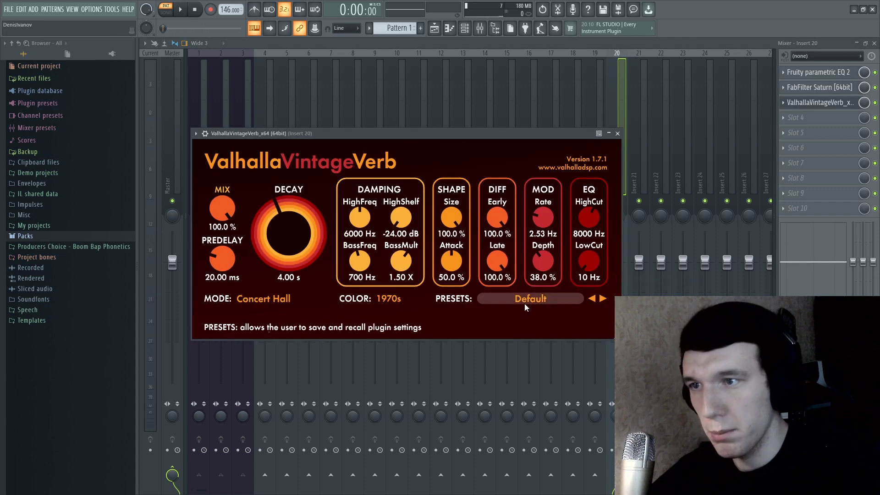
{"action": "left_click", "coordinate": [527, 299]}
{"action": "mouse_move", "coordinate": [569, 176]}
{"action": "left_click", "coordinate": [613, 207]}
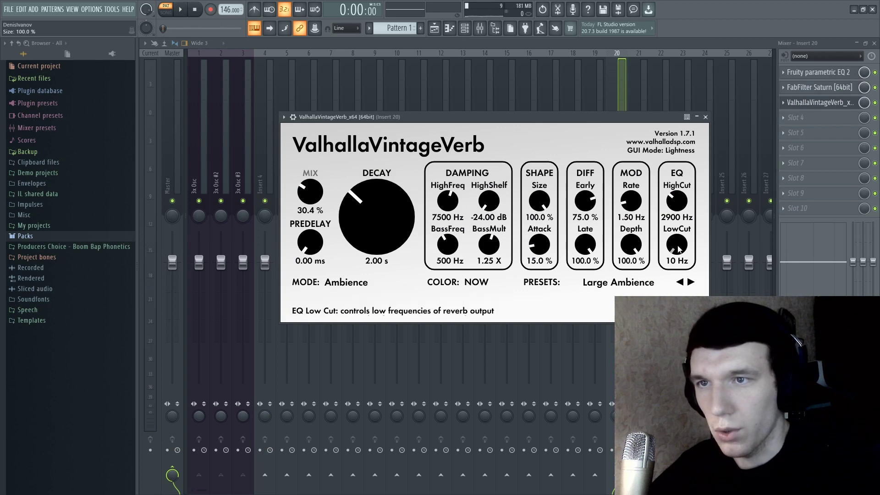
Step: Set the reverb's EQ low cut to 1500 Hz and audition the pattern
{"action": "left_click_drag", "start_coordinate": [678, 246], "coordinate": [637, 113]}
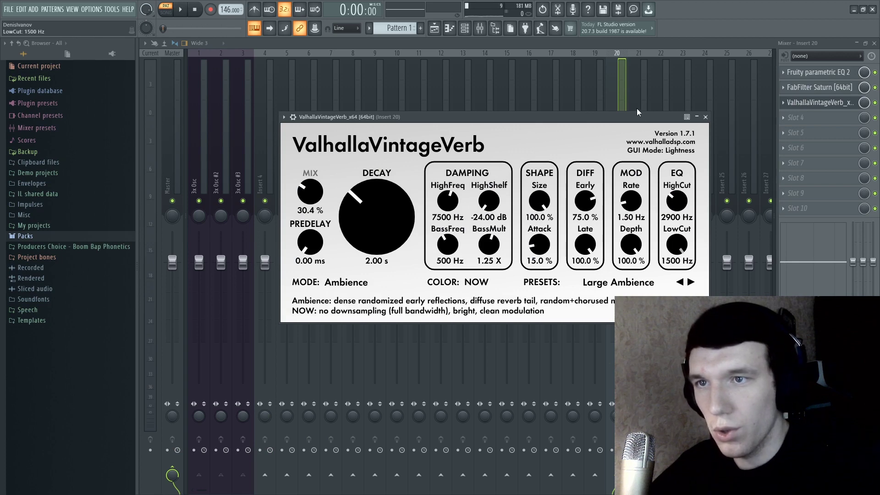
{"action": "key", "text": "space"}
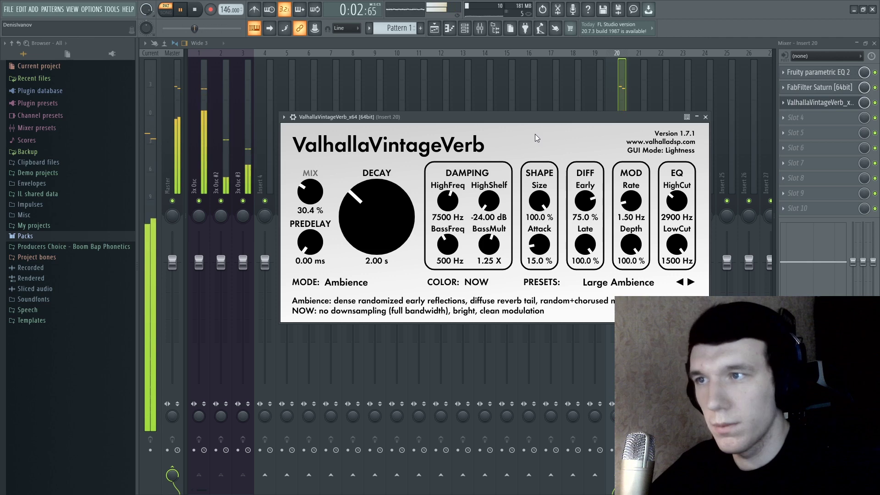
{"action": "key", "text": "Escape"}
{"action": "key", "text": "space"}
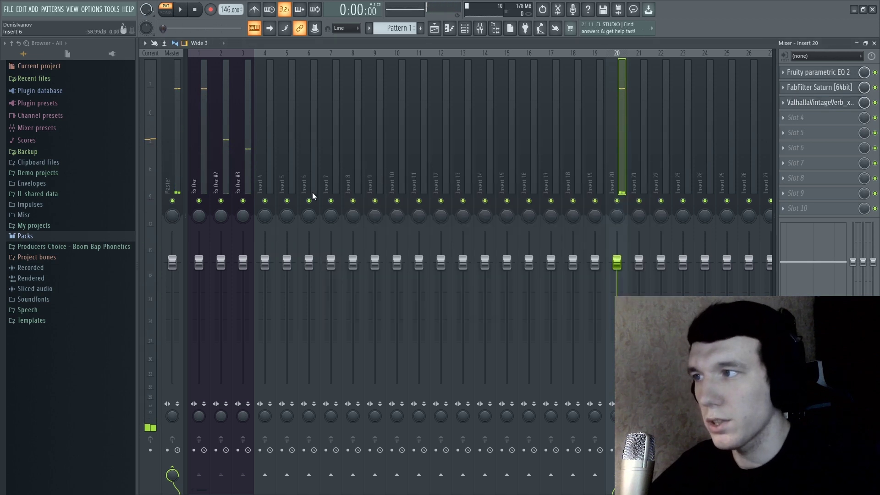
Step: Lower the mixer levels of 3x Osc to -7.4 dB, 3x Osc #2 to -4.5 dB and 3x Osc #3 to -4.8 dB, and audition the balance
{"action": "left_click", "coordinate": [222, 175]}
{"action": "left_click_drag", "start_coordinate": [245, 170], "coordinate": [182, 170]}
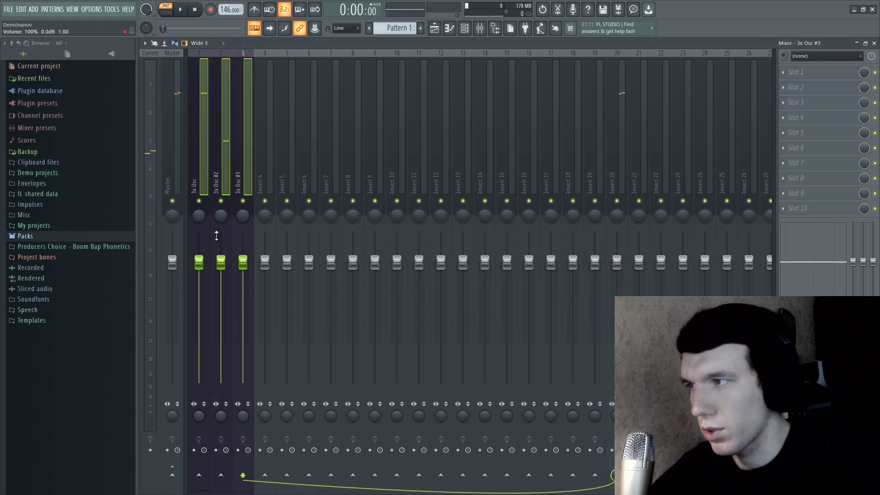
{"action": "left_click", "coordinate": [231, 184]}
{"action": "left_click_drag", "start_coordinate": [238, 163], "coordinate": [192, 167]}
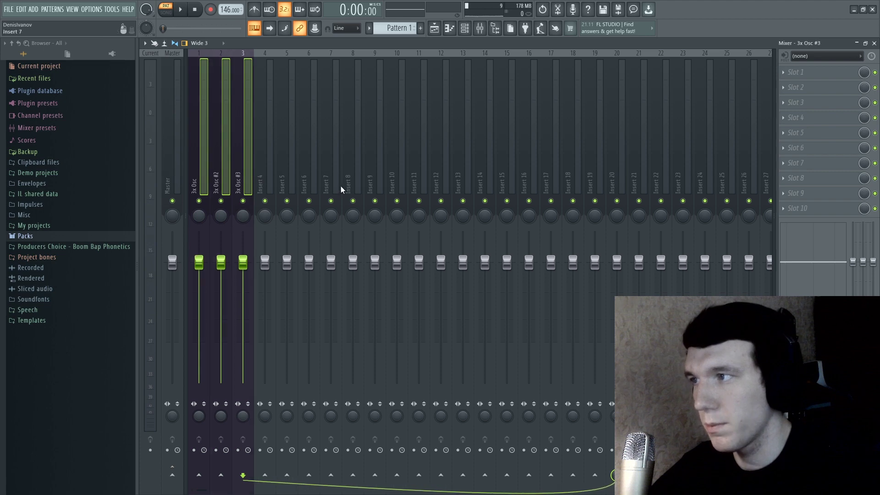
{"action": "left_click_drag", "start_coordinate": [199, 263], "coordinate": [199, 293]}
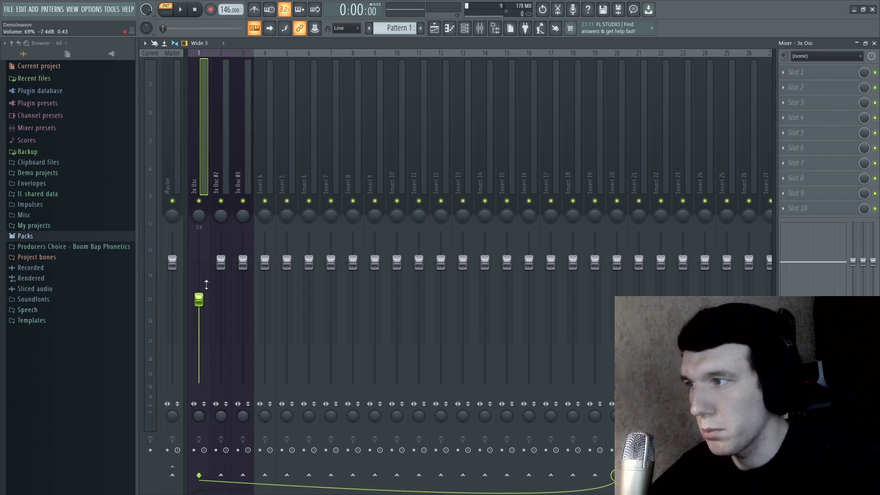
{"action": "left_click_drag", "start_coordinate": [221, 264], "coordinate": [221, 266]}
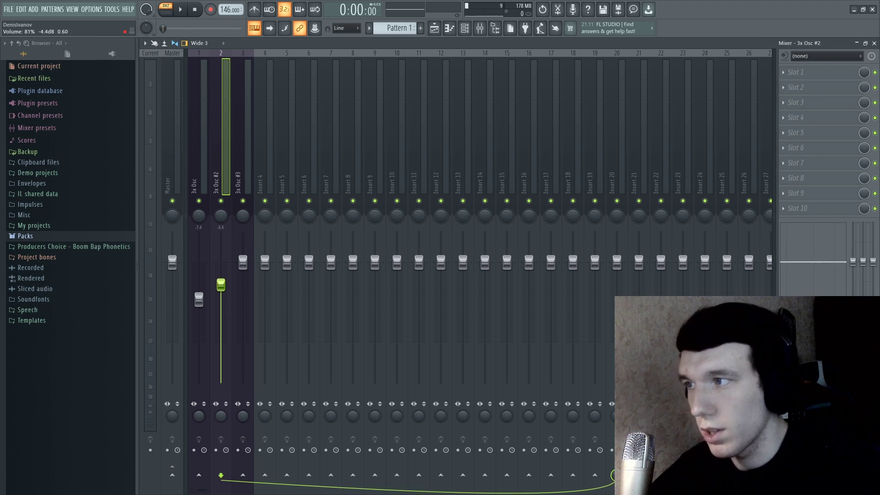
{"action": "left_click_drag", "start_coordinate": [243, 262], "coordinate": [243, 287]}
{"action": "key", "text": "space"}
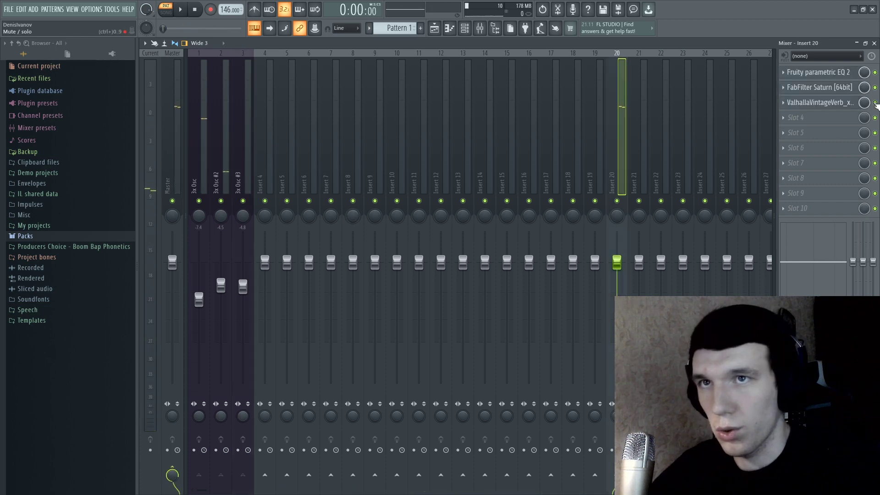
{"action": "key", "text": "space"}
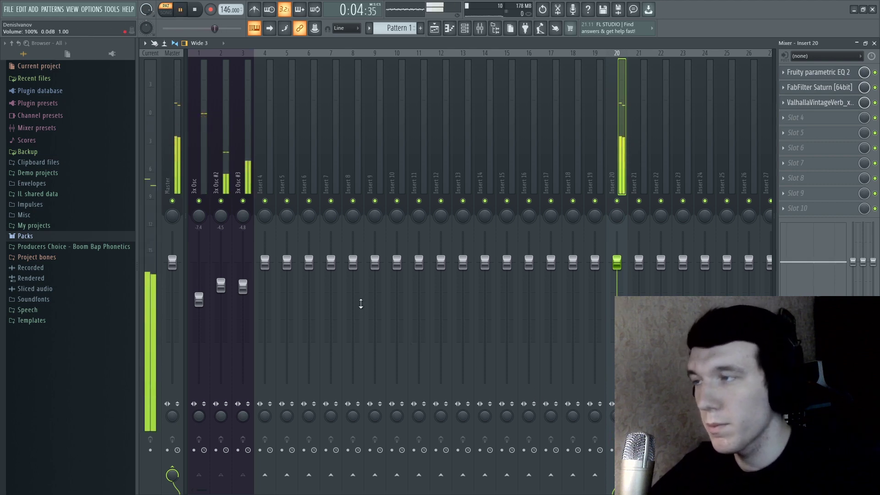
{"action": "key", "text": "space"}
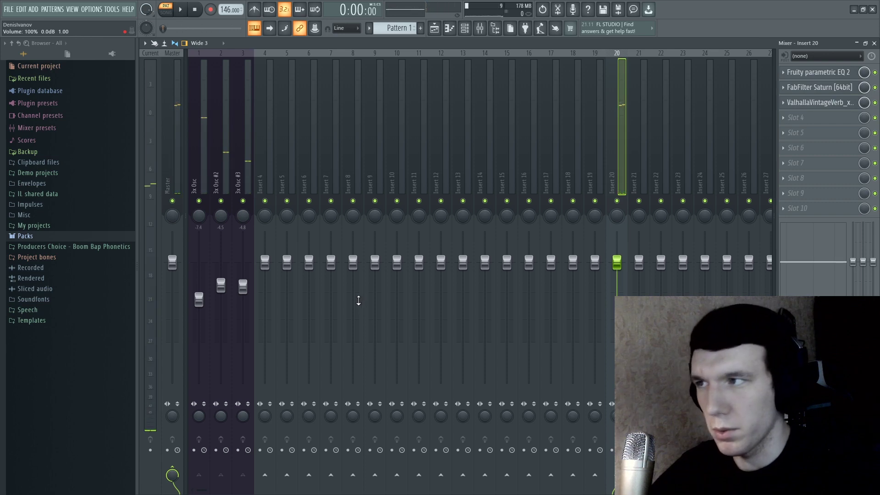
Step: Solo the 3x Osc #2 mixer track and add Fruity Delay 2 in its slot 1
{"action": "left_click", "coordinate": [193, 176]}
{"action": "left_click", "coordinate": [215, 178]}
{"action": "key", "text": "s"}
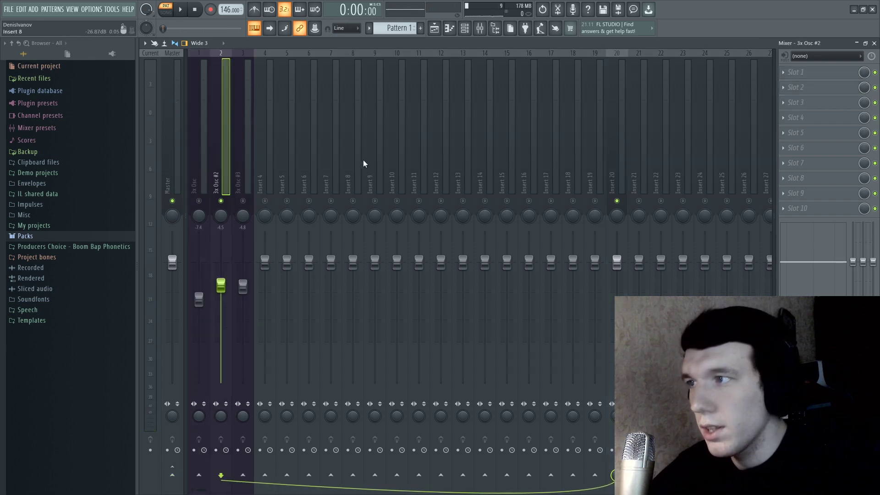
{"action": "left_click", "coordinate": [797, 73]}
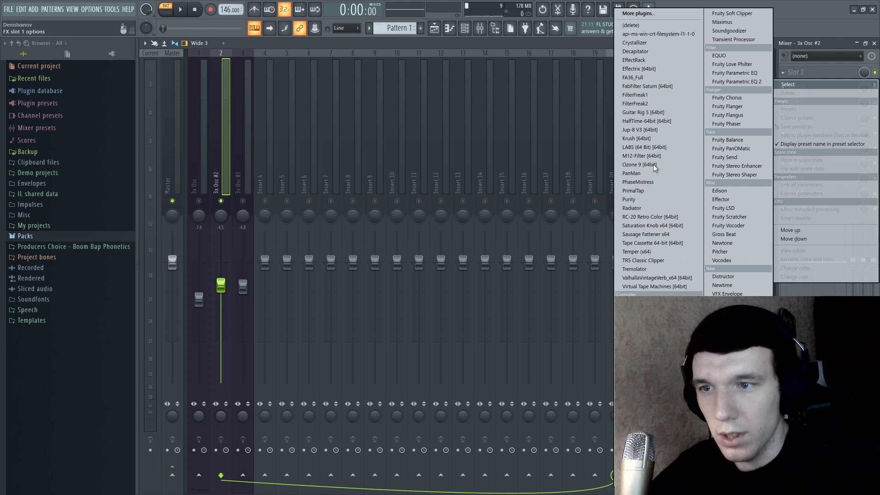
{"action": "left_click", "coordinate": [638, 362]}
Step: Set Fruity Delay 2 to a 2-step time, ping pong feedback and about 51% input volume
{"action": "right_click", "coordinate": [342, 181]}
{"action": "mouse_move", "coordinate": [355, 196]}
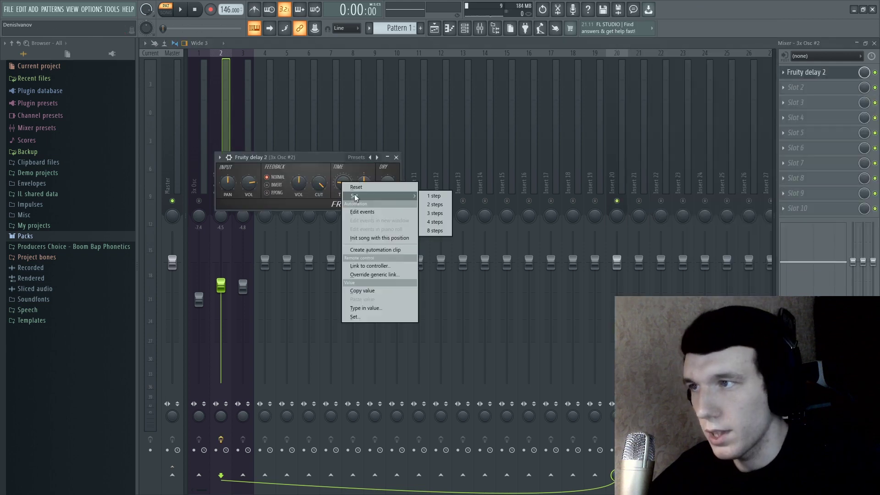
{"action": "left_click", "coordinate": [442, 204]}
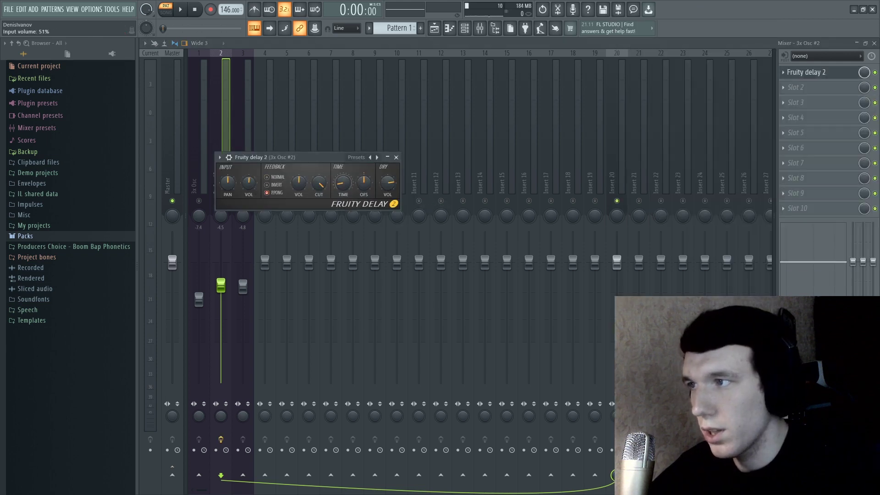
{"action": "left_click", "coordinate": [396, 157]}
Step: Play the pattern with Fruity Delay 2 enabled and bypassed to compare the sound of 3x Osc #2
{"action": "key", "text": "space"}
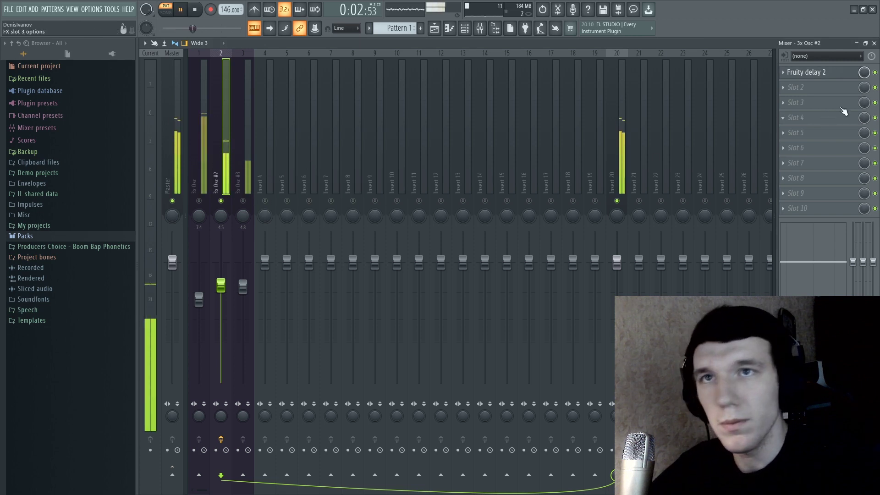
{"action": "key", "text": "space"}
{"action": "left_click", "coordinate": [876, 73]}
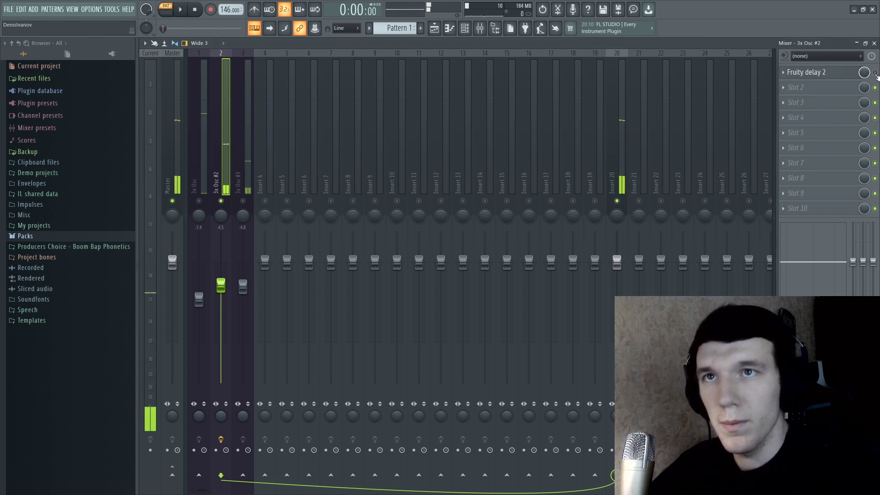
{"action": "key", "text": "space"}
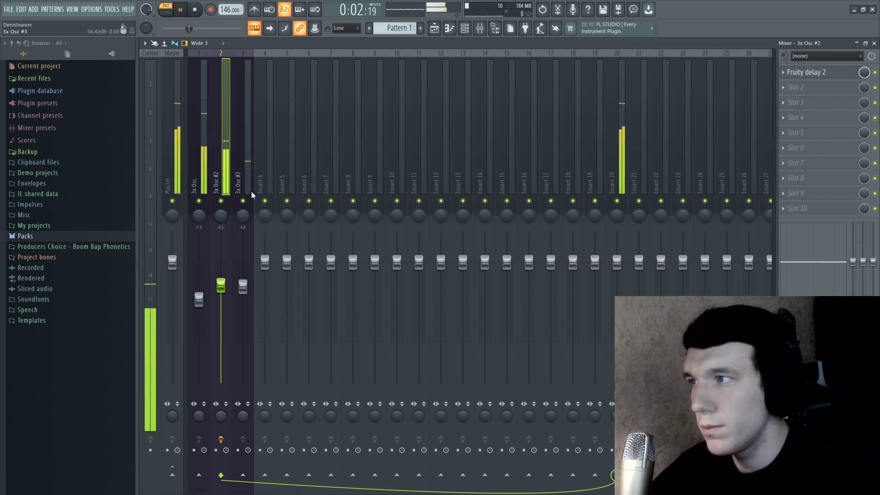
Step: Add Fruity Parametric EQ 2 in slot 1 of the first 3x Osc track and make band 1 a high-pass
{"action": "left_click", "coordinate": [780, 72]}
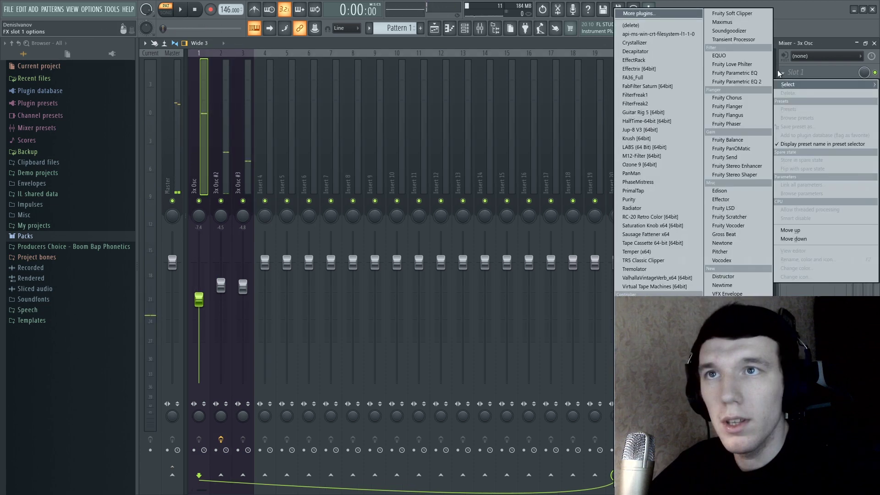
{"action": "left_click", "coordinate": [737, 82]}
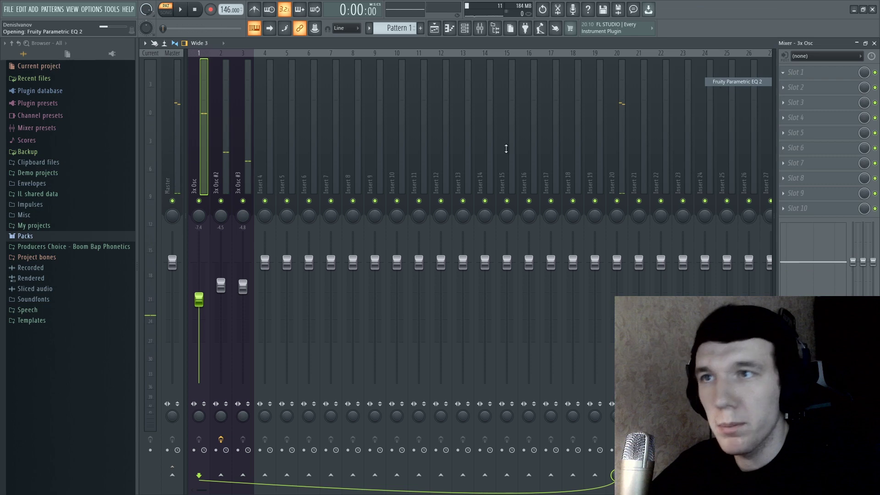
{"action": "right_click", "coordinate": [234, 208]}
{"action": "mouse_move", "coordinate": [250, 232]}
{"action": "left_click", "coordinate": [296, 258]}
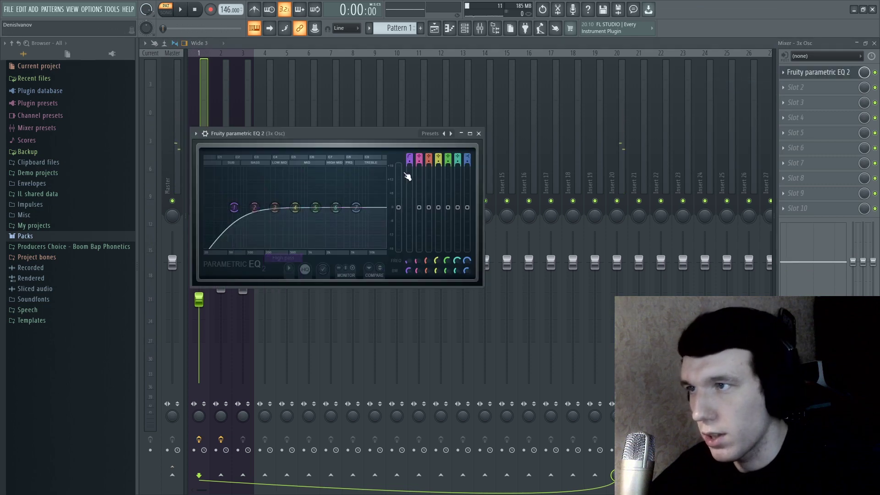
Step: Shape the 3x Osc EQ with a higher high-pass cutoff, a band 3 dip of about -5.9 dB at 351 Hz and a high-shelf boost near 7.2 kHz
{"action": "left_click_drag", "start_coordinate": [233, 208], "coordinate": [279, 221]}
{"action": "key", "text": "space"}
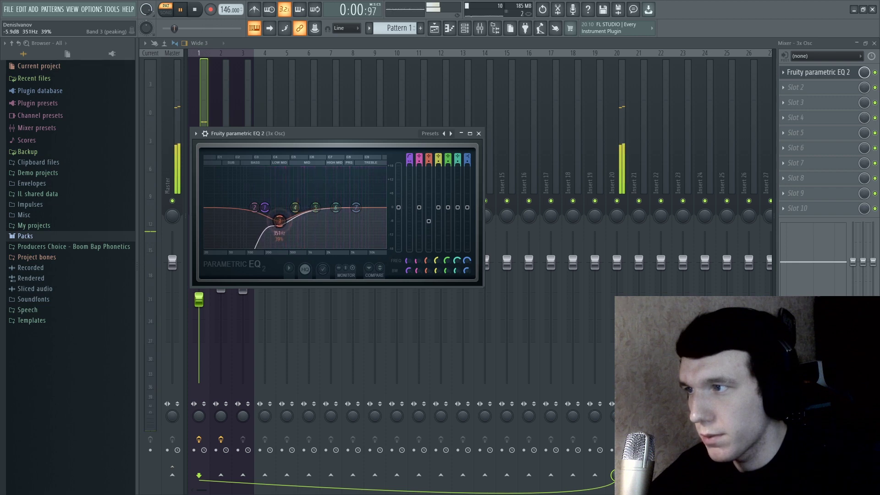
{"action": "key", "text": "space"}
{"action": "left_click_drag", "start_coordinate": [358, 207], "coordinate": [360, 187]}
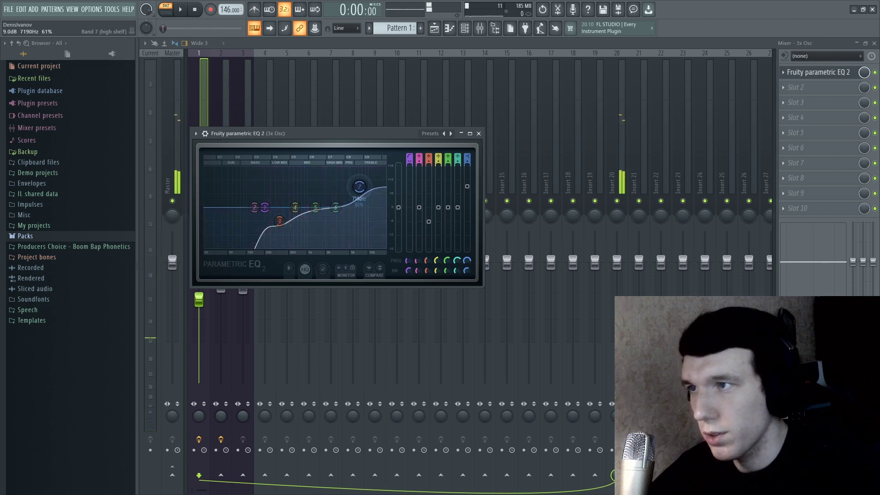
{"action": "left_click_drag", "start_coordinate": [357, 181], "coordinate": [358, 179]}
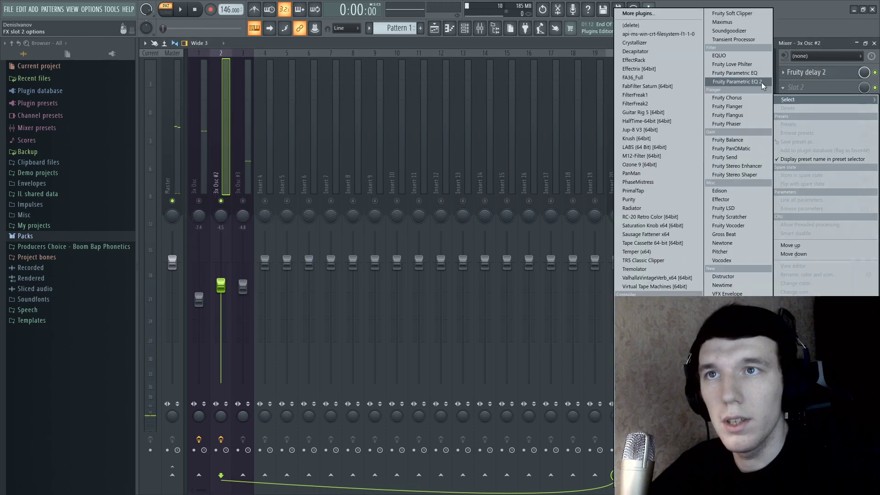
Step: Add Fruity Parametric EQ 2 in slot 2 of the 3x Osc #2 track and make band 7 a low-pass
{"action": "left_click", "coordinate": [738, 82]}
{"action": "right_click", "coordinate": [394, 246]}
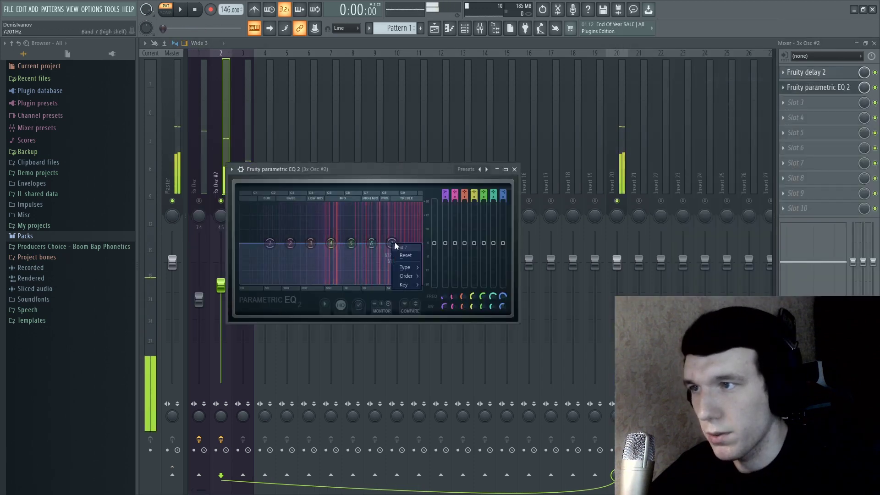
{"action": "mouse_move", "coordinate": [405, 267]}
{"action": "left_click", "coordinate": [440, 276]}
Step: Raise the low-pass cutoff, cut the band 1 low shelf by about 10.4 dB at 444 Hz, and unsolo 3x Osc #2
{"action": "left_click_drag", "start_coordinate": [392, 244], "coordinate": [413, 243]}
{"action": "left_click_drag", "start_coordinate": [270, 243], "coordinate": [321, 265]}
{"action": "key", "text": "space"}
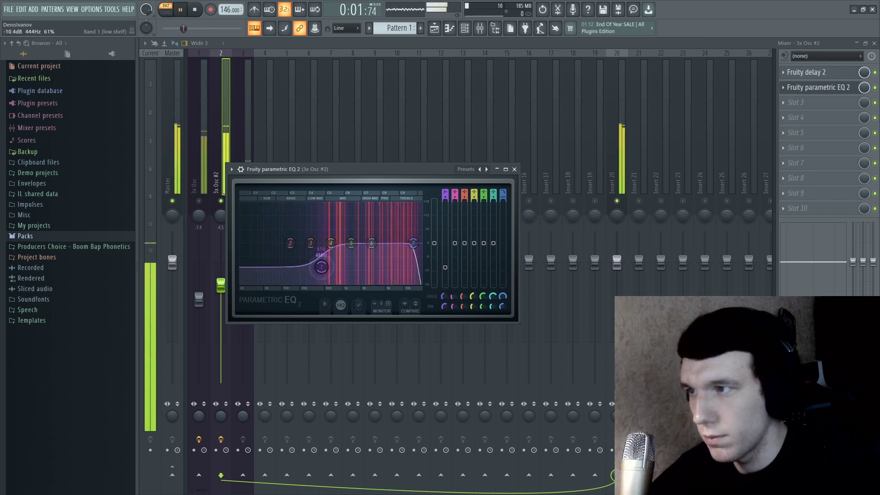
{"action": "key", "text": "Escape"}
{"action": "right_click", "coordinate": [221, 201]}
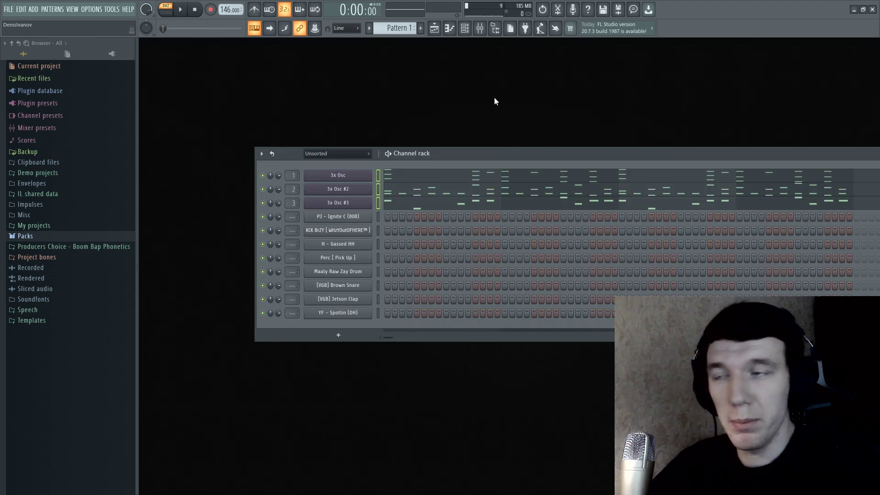
Step: Add Fruity soft clipper in slot 10 and Fruity Multiband Compressor with a preset in slot 9 of the Master track
{"action": "left_click", "coordinate": [480, 27]}
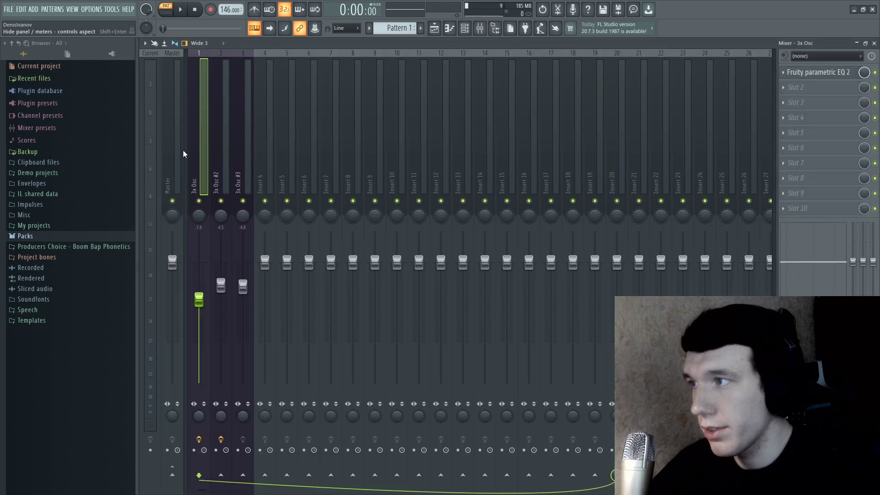
{"action": "left_click", "coordinate": [184, 151]}
{"action": "left_click", "coordinate": [789, 207]}
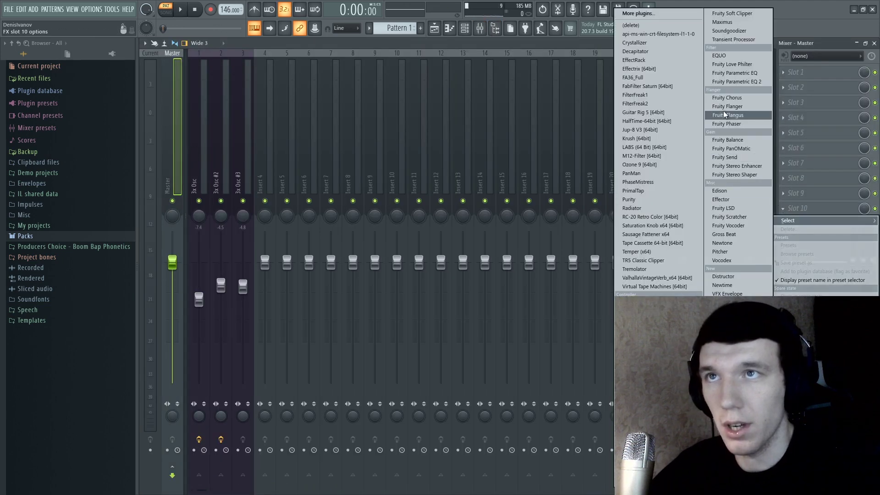
{"action": "left_click", "coordinate": [738, 13]}
{"action": "left_click", "coordinate": [785, 195]}
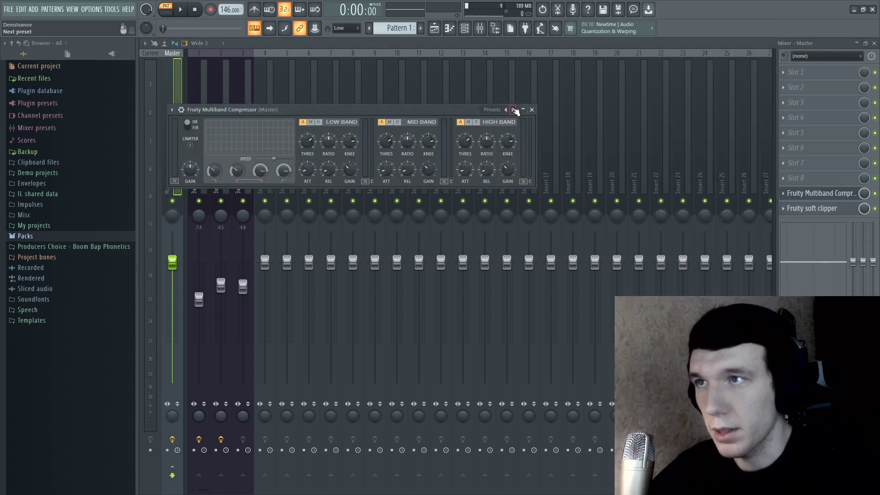
{"action": "right_click", "coordinate": [515, 109]}
{"action": "left_click", "coordinate": [552, 247]}
{"action": "key", "text": "Escape"}
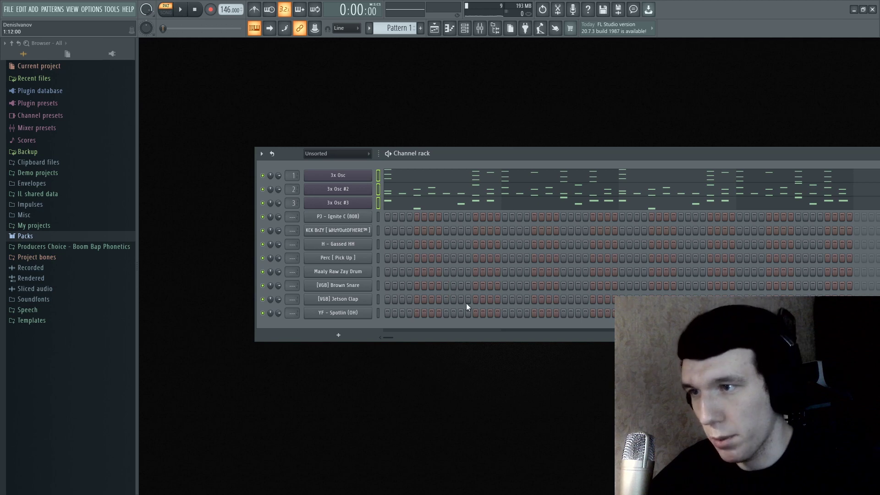
Step: Place [VGB] Jetson Clap hits on steps 9, 25, 41 and 57 and play the pattern
{"action": "left_click", "coordinate": [446, 299]}
{"action": "key", "text": "space"}
{"action": "left_click", "coordinate": [564, 299]}
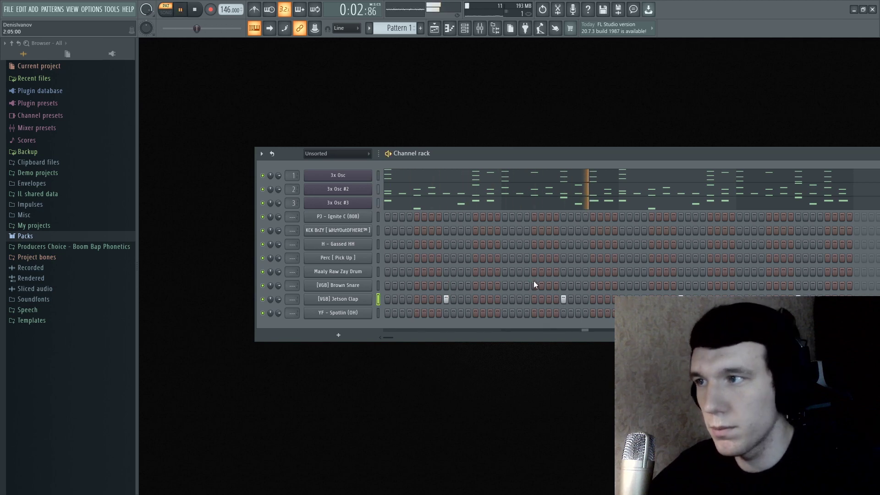
{"action": "key", "text": "space"}
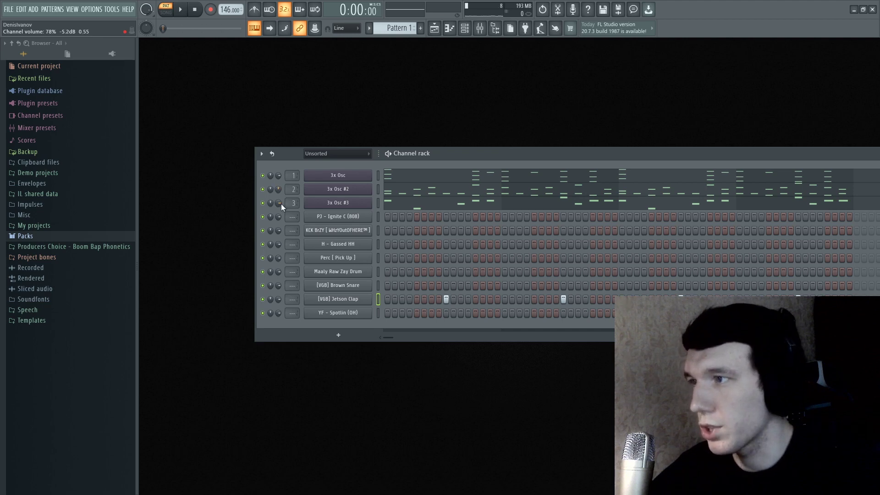
Step: Listen to the clap with the melodies and set the clap's channel volume to 100%
{"action": "key", "text": "space"}
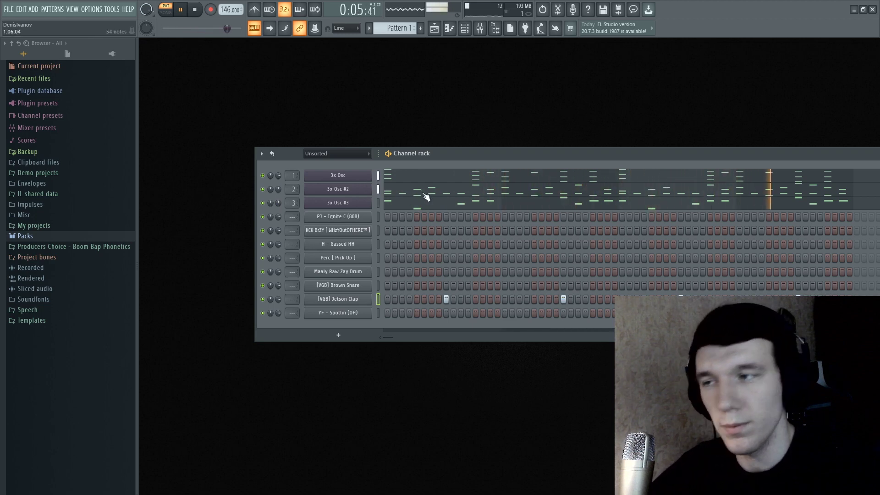
{"action": "key", "text": "space"}
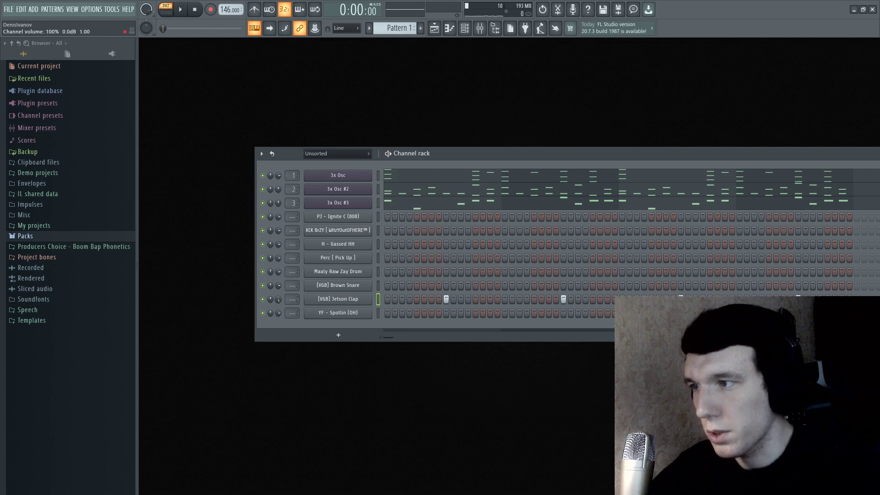
{"action": "key", "text": "space"}
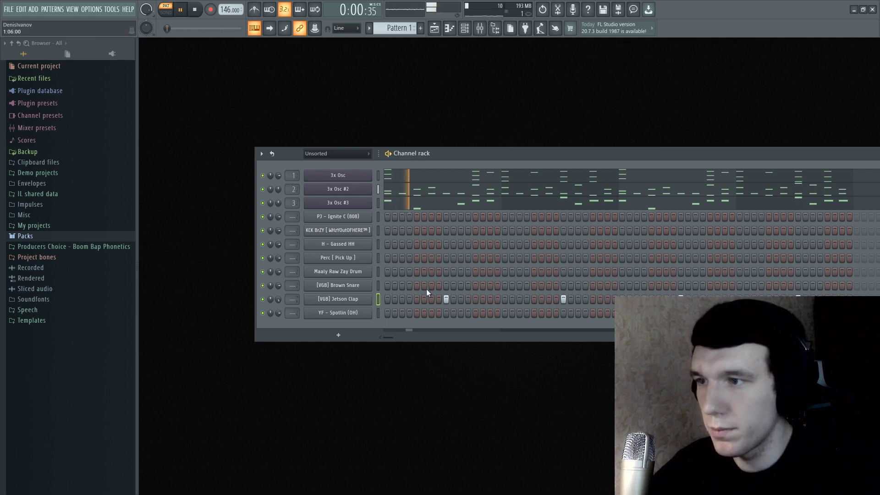
Step: Place a YF - Spotlin (OH) hit on step 5 and shape its volume envelope with a decay of 33%
{"action": "left_click", "coordinate": [417, 313]}
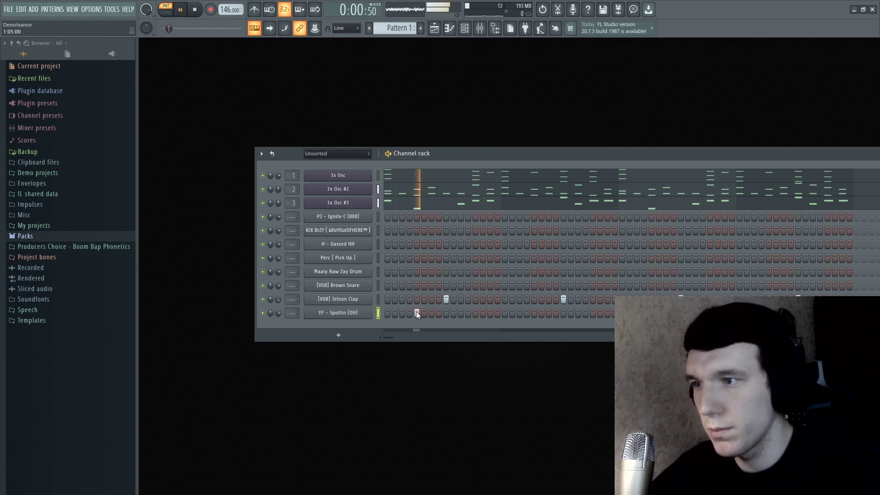
{"action": "left_click", "coordinate": [360, 314]}
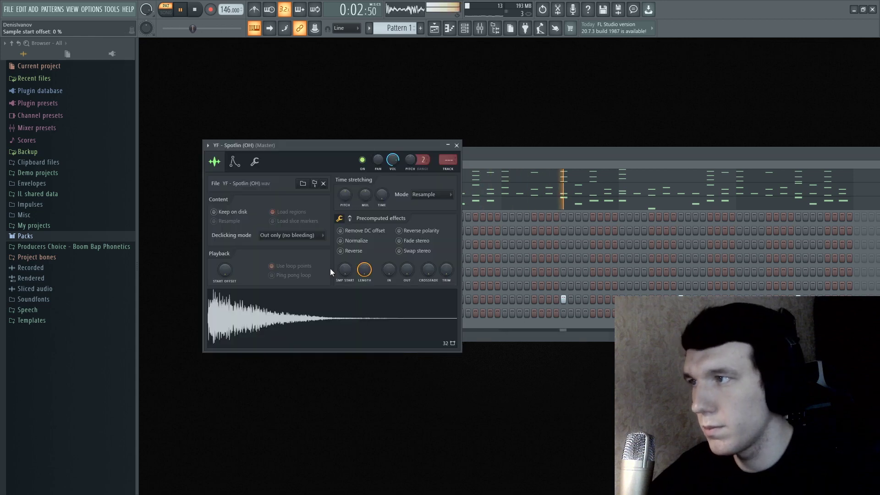
{"action": "key", "text": "space"}
{"action": "left_click", "coordinate": [234, 162]}
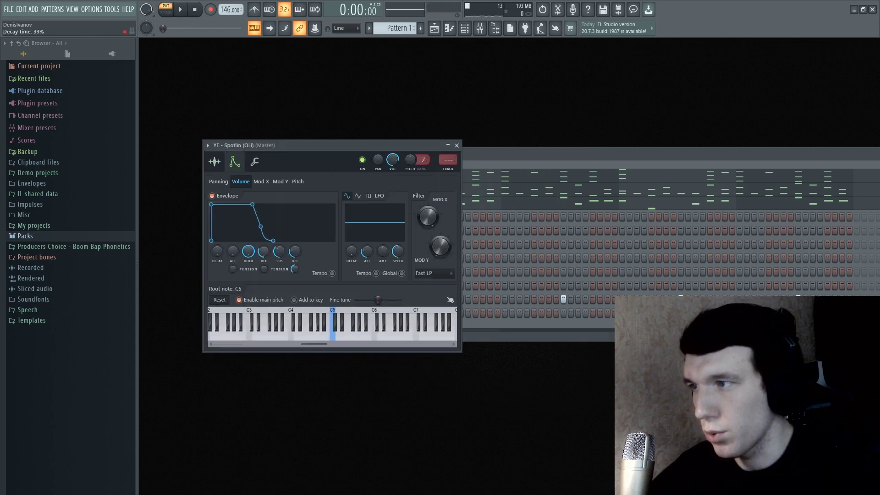
{"action": "key", "text": "Escape"}
Step: Add C5 open hat notes on steps 13 and 15 of bar 2 and copy the two-bar hat pattern to bars 3 and 4
{"action": "key", "text": "F7"}
{"action": "key", "text": "space"}
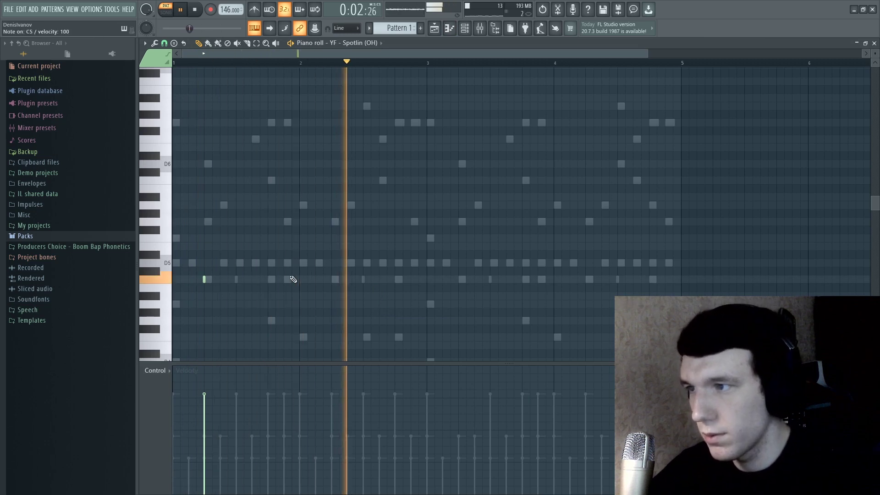
{"action": "key", "text": "space"}
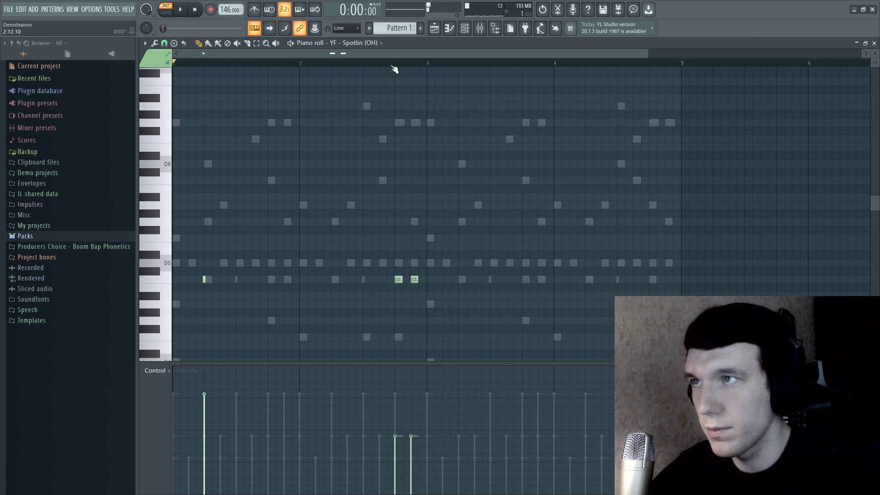
{"action": "key", "text": "space"}
{"action": "key", "text": "space"}
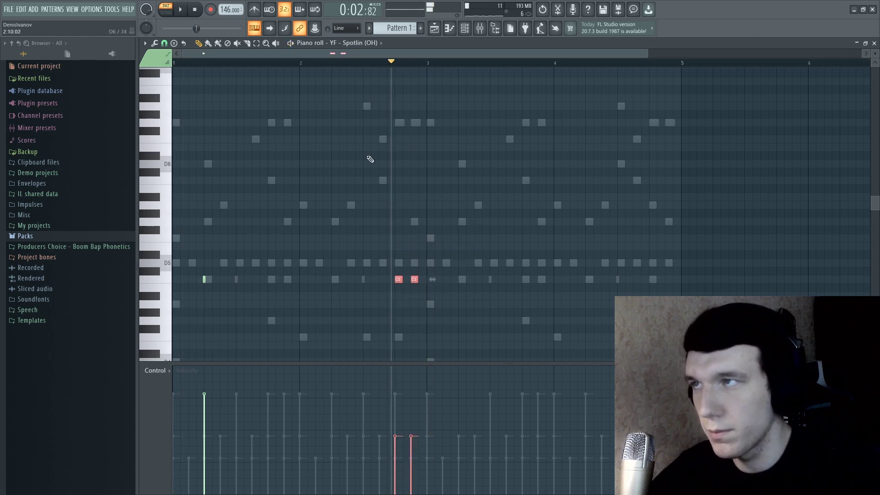
{"action": "key", "text": "space"}
{"action": "key", "text": "space"}
{"action": "left_click_drag", "start_coordinate": [427, 260], "coordinate": [380, 305]}
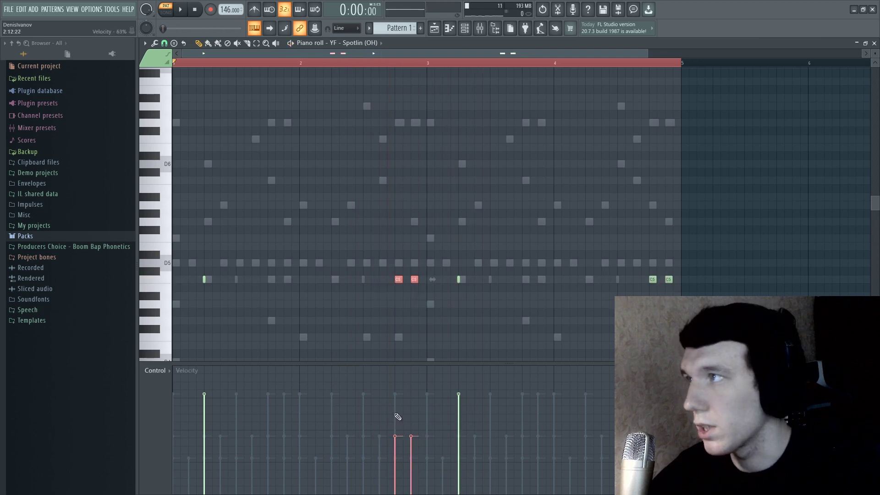
Step: Raise the velocity of the two open hat notes at the end of bar 2 to about 63% and play the pattern
{"action": "key", "text": "ctrl+z"}
{"action": "key", "text": "ctrl+z"}
{"action": "key", "text": "space"}
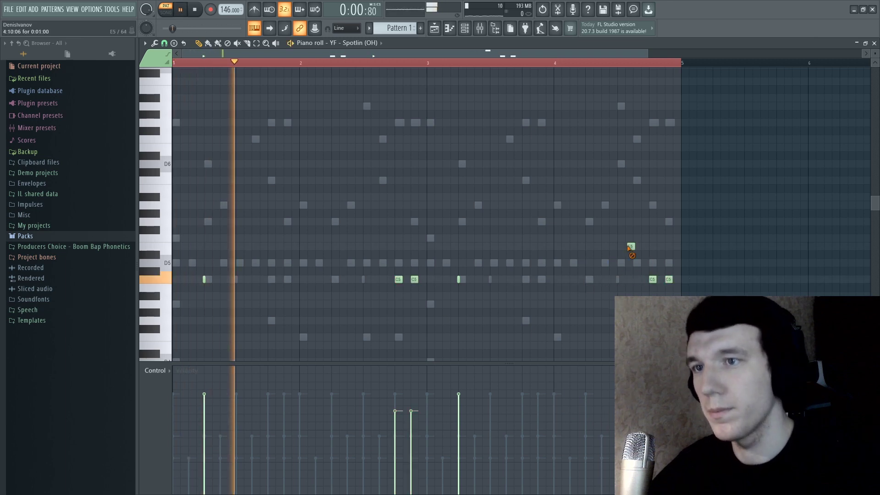
{"action": "left_click", "coordinate": [562, 254]}
{"action": "right_click", "coordinate": [566, 256]}
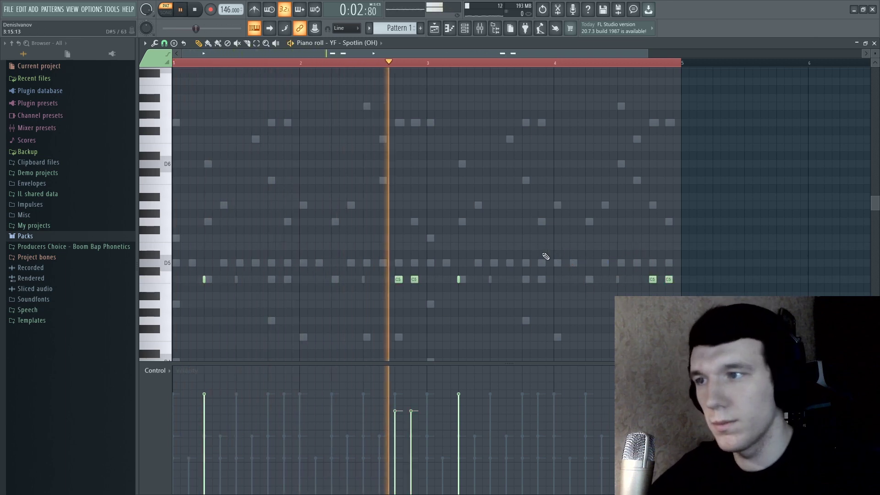
Step: Slightly shorten the paired open hat notes at the ends of bars 2 and 4
{"action": "left_click_drag", "start_coordinate": [423, 268], "coordinate": [393, 287]}
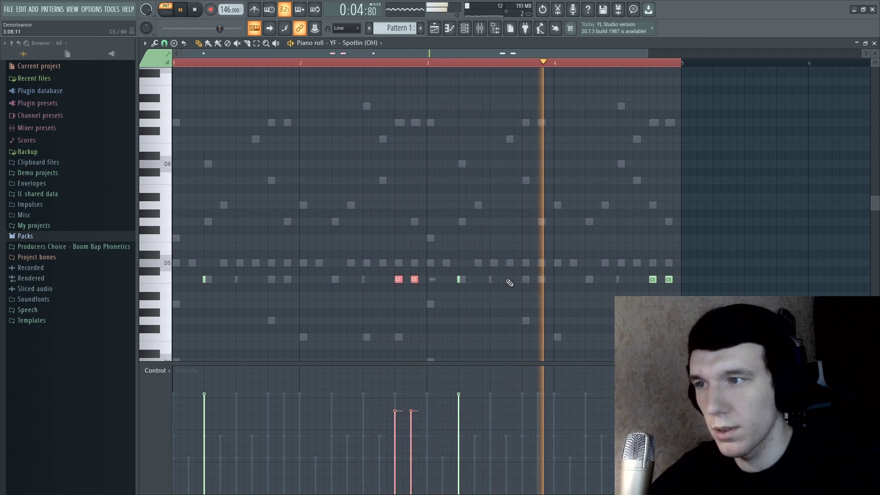
{"action": "key", "text": "ctrl+space"}
{"action": "left_click_drag", "start_coordinate": [675, 263], "coordinate": [647, 287]}
{"action": "key", "text": "space"}
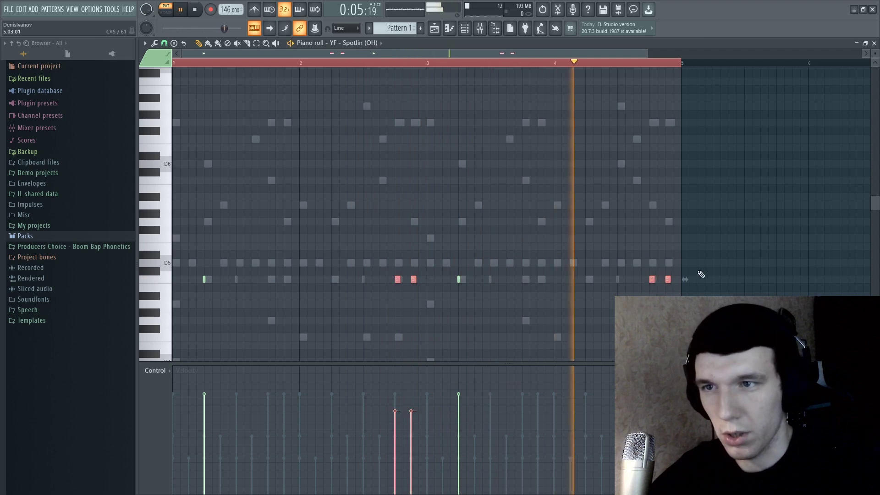
{"action": "left_click", "coordinate": [708, 272], "text": "ctrl"}
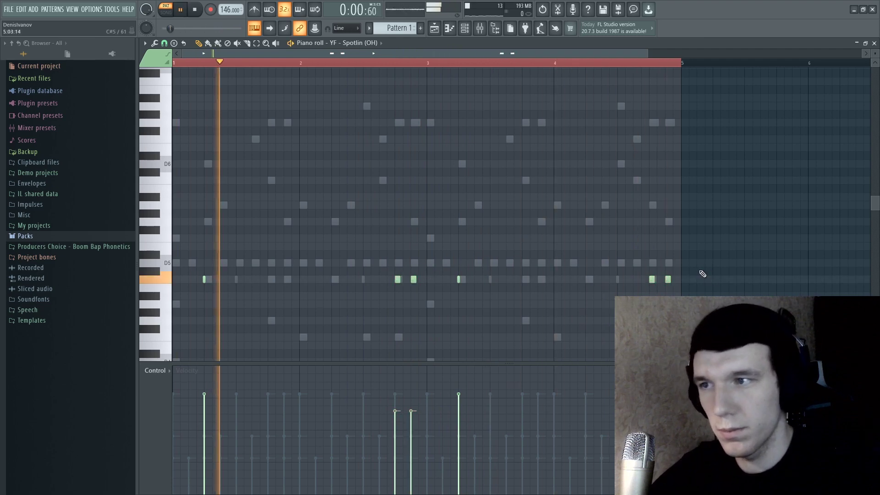
Step: Place [VGB] Brown Snare hits on steps 13, 17, 18 and 19 in the channel rack
{"action": "key", "text": "F7"}
{"action": "key", "text": "space"}
{"action": "left_click", "coordinate": [475, 285]}
{"action": "left_click", "coordinate": [505, 285]}
{"action": "left_click", "coordinate": [512, 285]}
{"action": "left_click", "coordinate": [519, 285]}
{"action": "key", "text": "space"}
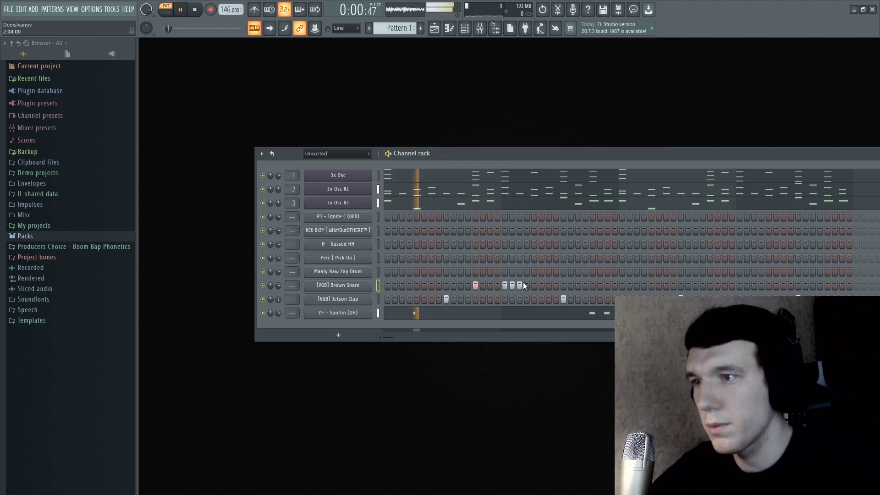
Step: Add further [VGB] Brown Snare hits on steps 23, 27 and 31 while the pattern plays
{"action": "left_click", "coordinate": [549, 285]}
{"action": "left_click", "coordinate": [578, 286]}
{"action": "left_click", "coordinate": [600, 285]}
{"action": "left_click", "coordinate": [603, 285]}
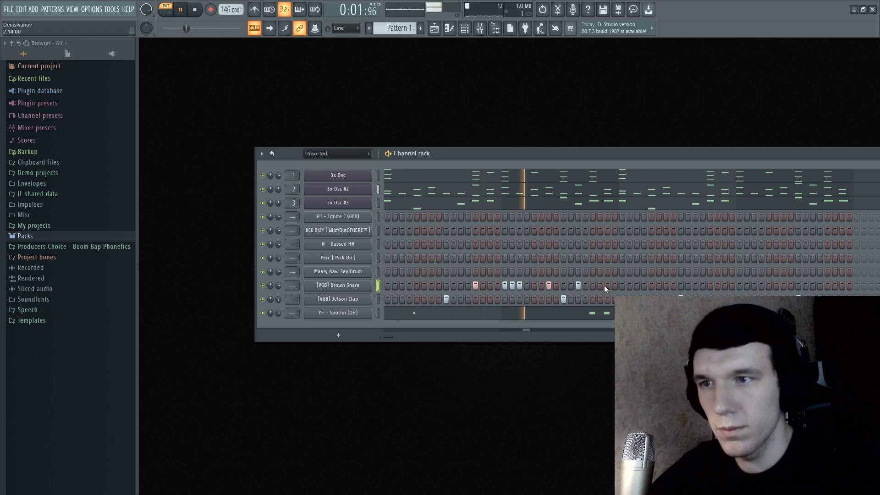
{"action": "left_click", "coordinate": [608, 285]}
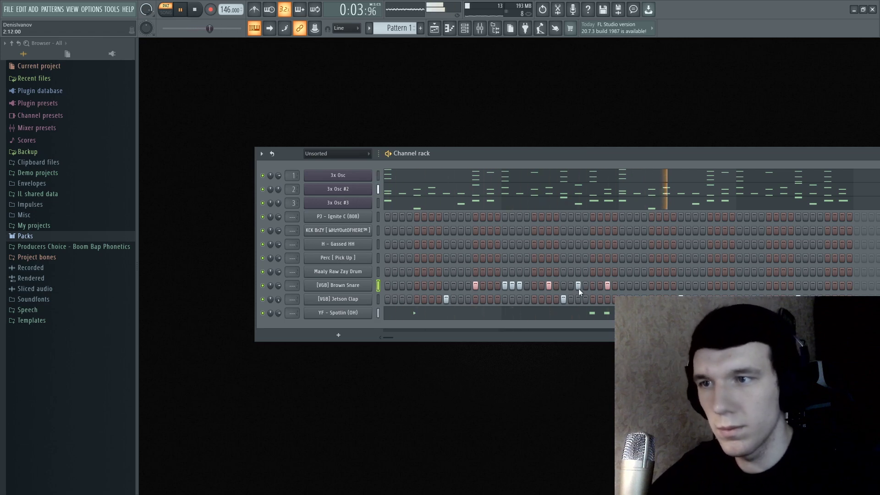
{"action": "key", "text": "space"}
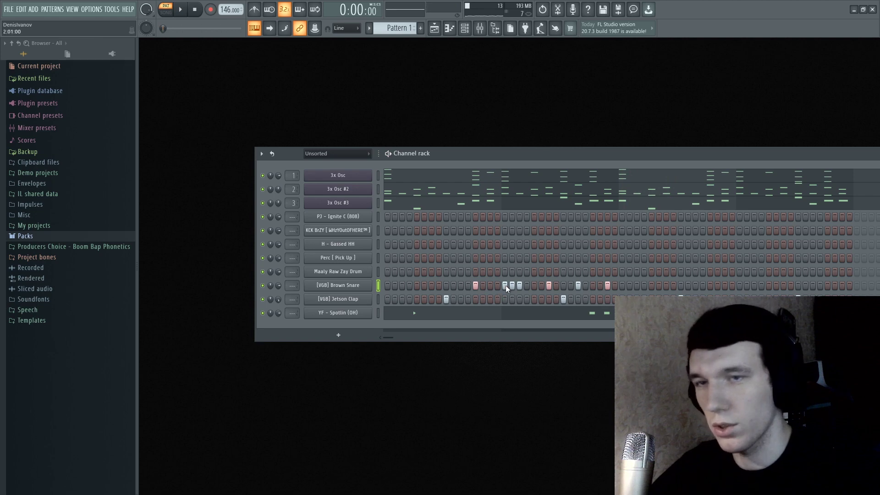
Step: Place Maaly Raw Zay Drum hits on steps 61 and 63 while the pattern plays
{"action": "key", "text": "space"}
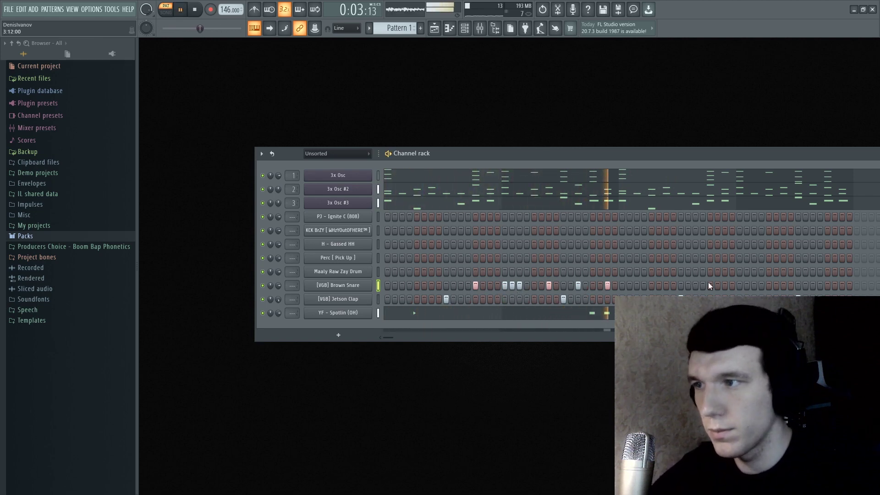
{"action": "left_click", "coordinate": [828, 272]}
{"action": "left_click", "coordinate": [843, 272]}
{"action": "key", "text": "space"}
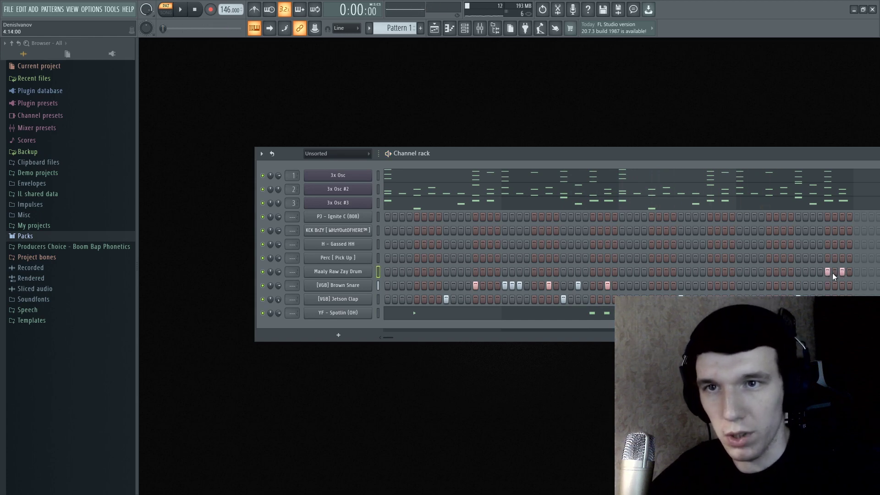
Step: Place a Perc [ Pick Up ] hit on step 1 and listen to the pattern
{"action": "key", "text": "space"}
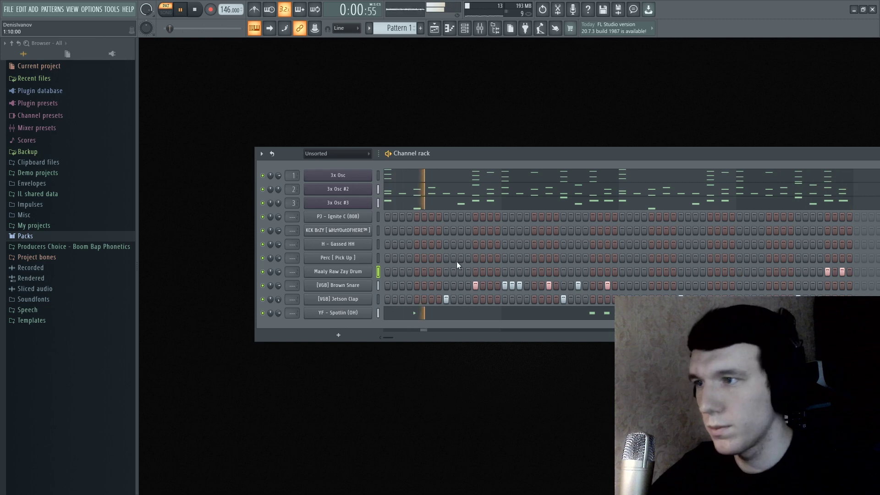
{"action": "key", "text": "space"}
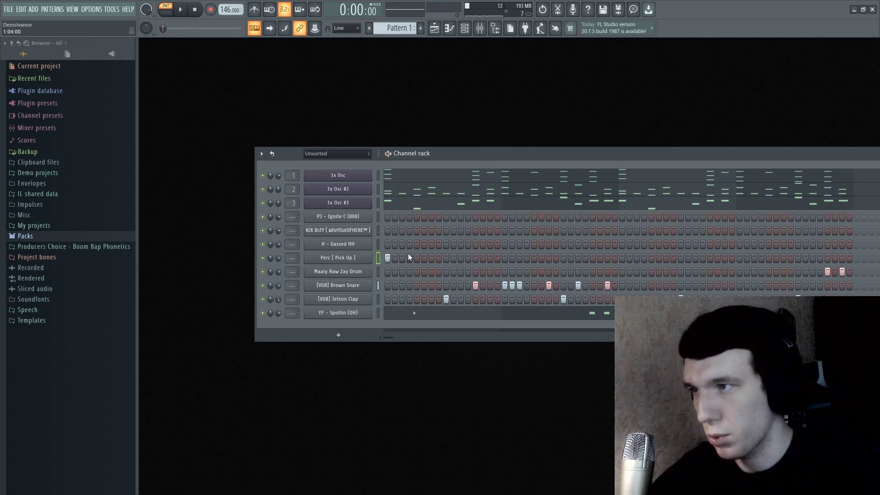
Step: Replace the 808's first note with a D5 at the start of bar 1 and add another D5 on step 7
{"action": "key", "text": "space"}
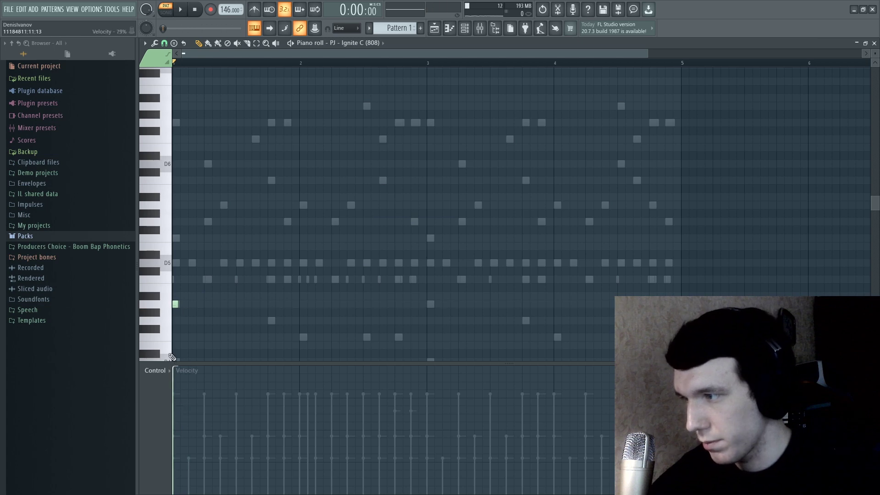
{"action": "left_click_drag", "start_coordinate": [179, 311], "coordinate": [176, 311]}
{"action": "key", "text": "Delete"}
{"action": "left_click", "coordinate": [178, 266]}
{"action": "left_click_drag", "start_coordinate": [231, 268], "coordinate": [232, 459]}
{"action": "key", "text": "space"}
{"action": "key", "text": "space"}
{"action": "scroll", "coordinate": [305, 232], "scroll_direction": "up", "scroll_amount": 2}
{"action": "left_click", "coordinate": [227, 182]}
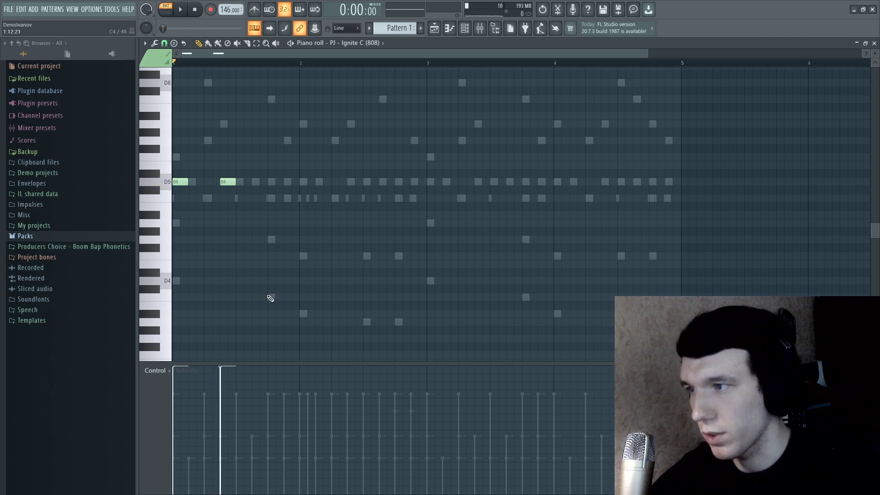
Step: Add a C4 808 note on step 13 of bar 1 and transpose the two D5 notes down an octave to D4
{"action": "left_click", "coordinate": [272, 298]}
{"action": "left_click", "coordinate": [274, 299], "text": "ctrl"}
{"action": "key", "text": "ctrl+Up"}
{"action": "key", "text": "ctrl+a"}
{"action": "key", "text": "ctrl+Down"}
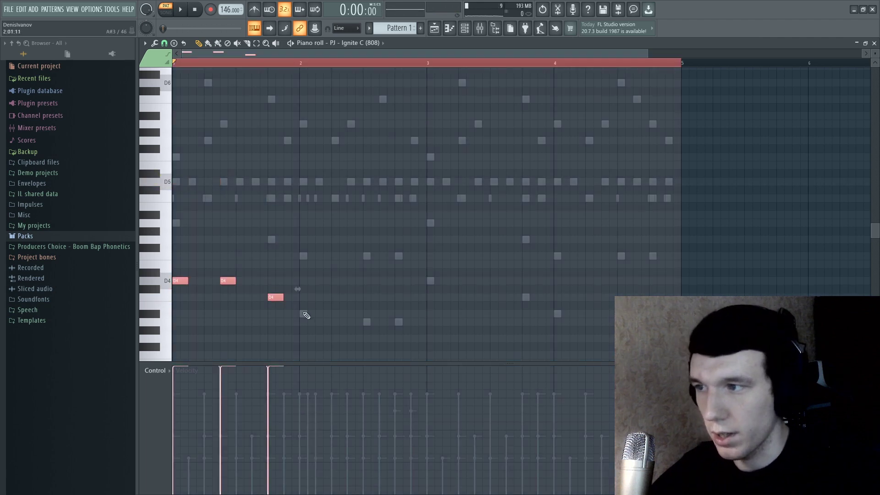
Step: Add 808 notes in bar 2, A#3 on step 1 and A3 on steps 9 and 13, and transpose all notes up an octave
{"action": "left_click", "coordinate": [306, 314]}
{"action": "left_click", "coordinate": [367, 323]}
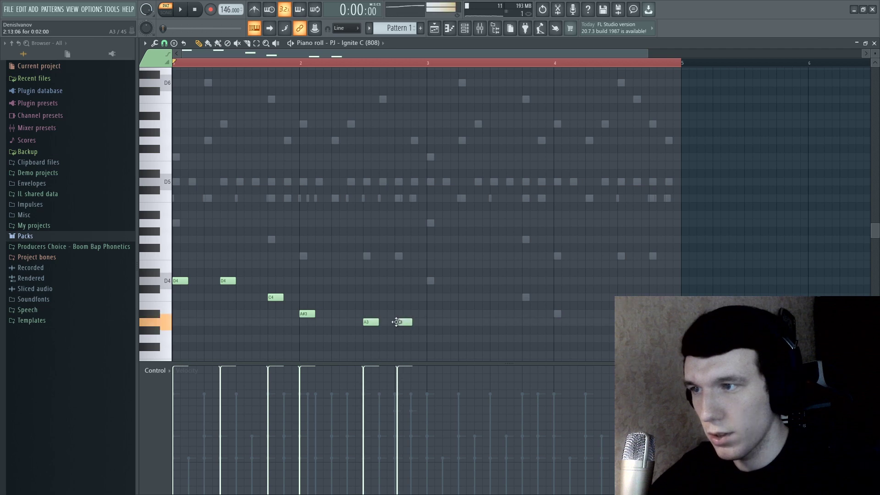
{"action": "left_click_drag", "start_coordinate": [455, 290], "coordinate": [309, 359]}
{"action": "key", "text": "ctrl+a"}
{"action": "key", "text": "ctrl+Up"}
Step: Transpose only the three 808 notes in bar 2 up another octave to A#5 and A5
{"action": "left_click_drag", "start_coordinate": [302, 179], "coordinate": [431, 262]}
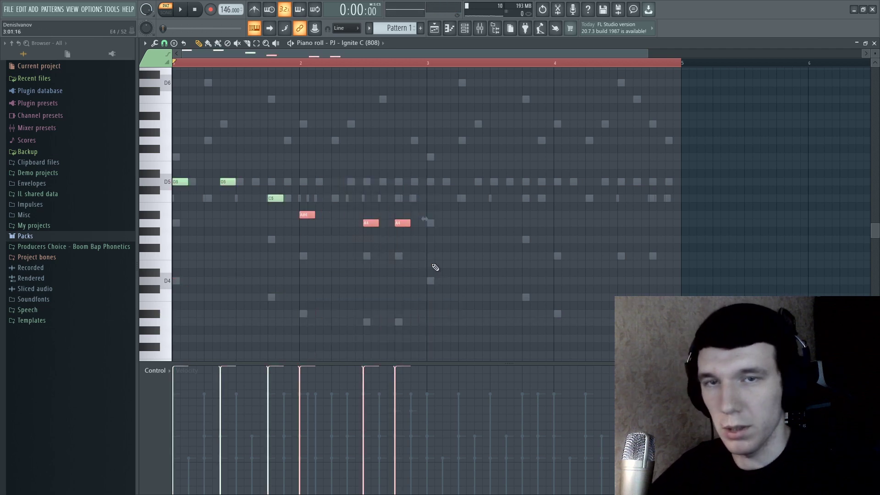
{"action": "left_click", "coordinate": [278, 210]}
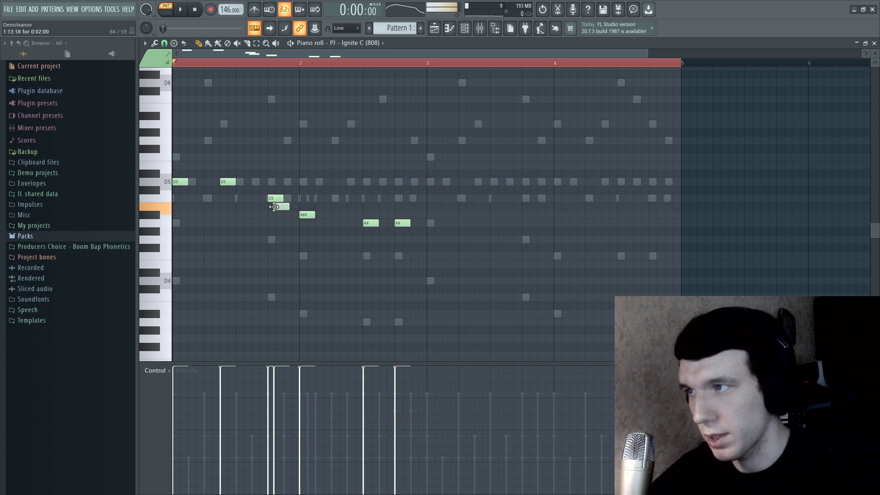
{"action": "key", "text": "ctrl+z"}
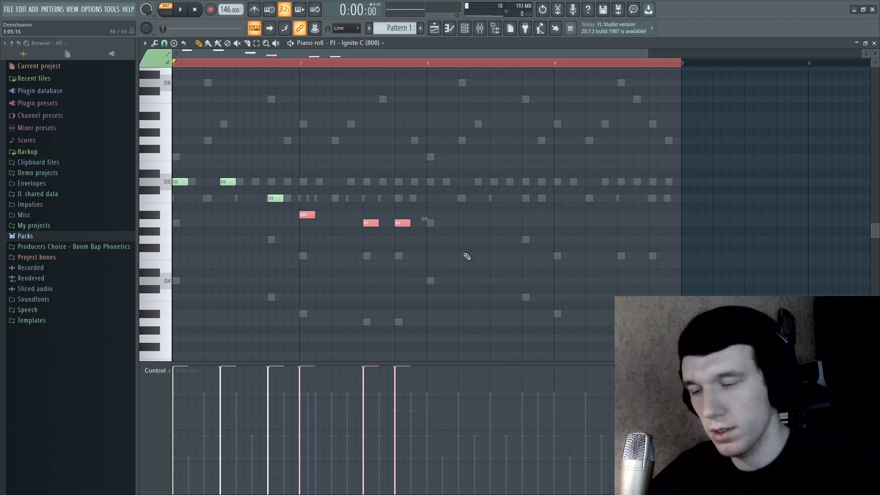
{"action": "key", "text": "ctrl+Up"}
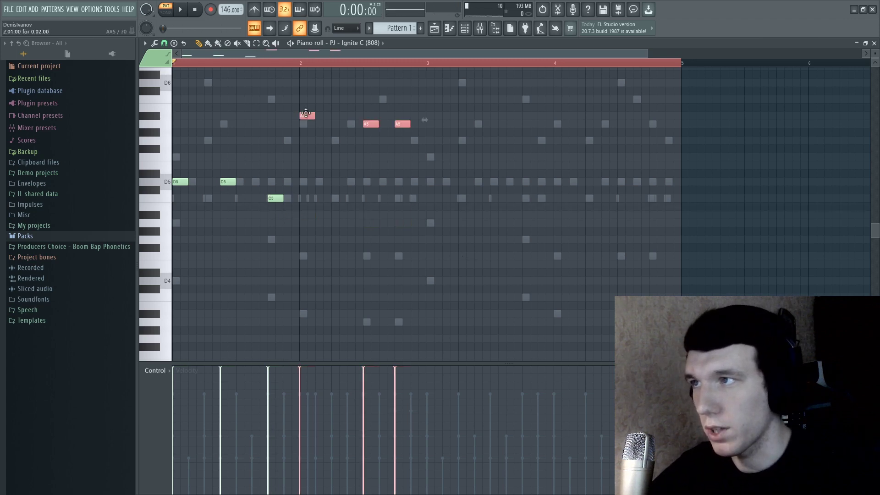
Step: Move bar 2's A#5 note to step 7 and its two A5 notes to steps 11 and 15, listening between changes
{"action": "key", "text": "space"}
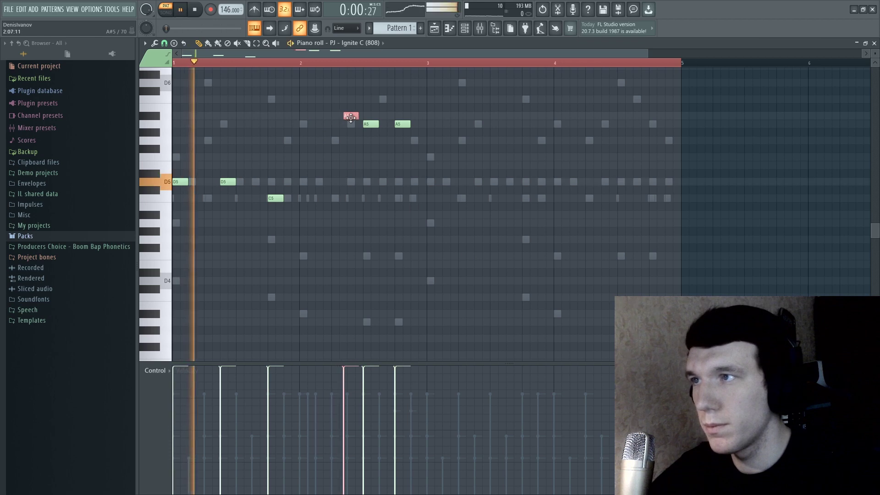
{"action": "key", "text": "space"}
{"action": "left_click_drag", "start_coordinate": [352, 116], "coordinate": [356, 116]}
{"action": "key", "text": "space"}
{"action": "left_click", "coordinate": [347, 162], "text": "ctrl"}
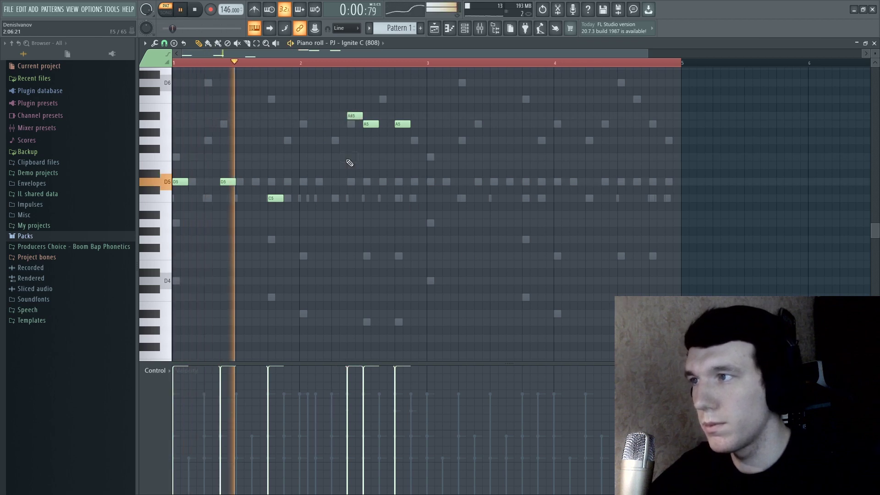
{"action": "key", "text": "space"}
{"action": "left_click_drag", "start_coordinate": [371, 124], "coordinate": [593, 138]}
Step: Duplicate the two-bar 808 line into bars 3 and 4 while the pattern plays
{"action": "key", "text": "space"}
{"action": "key", "text": "ctrl+a"}
{"action": "left_click_drag", "start_coordinate": [652, 147], "coordinate": [670, 149]}
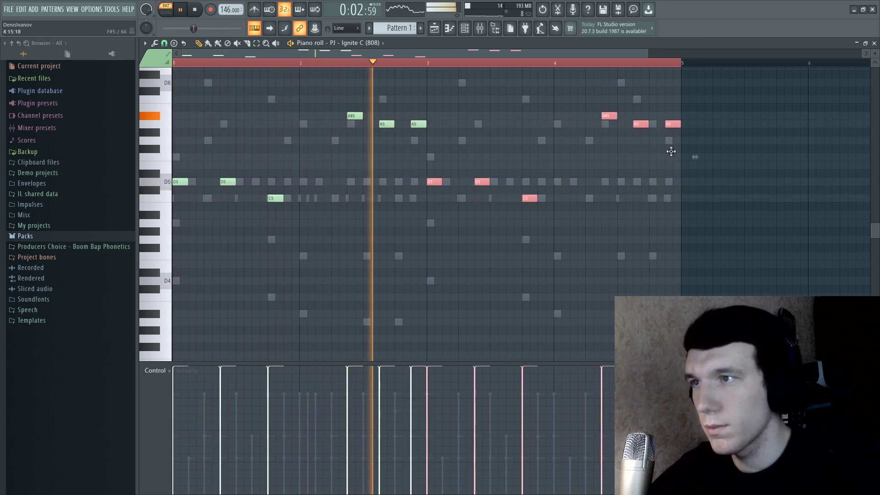
{"action": "left_click", "coordinate": [599, 165]}
{"action": "right_click", "coordinate": [600, 166]}
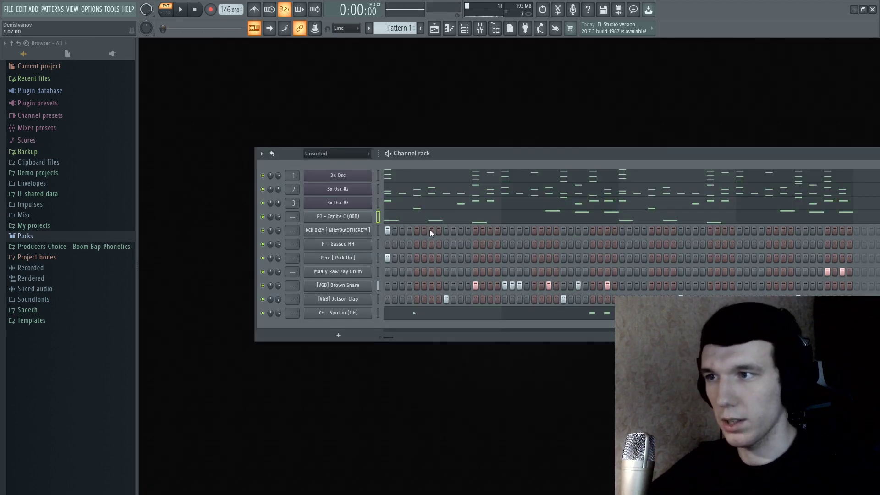
Step: Place kick hits on steps 13, 21 and 23 of the KCK BrZY channel while the pattern plays
{"action": "key", "text": "Down"}
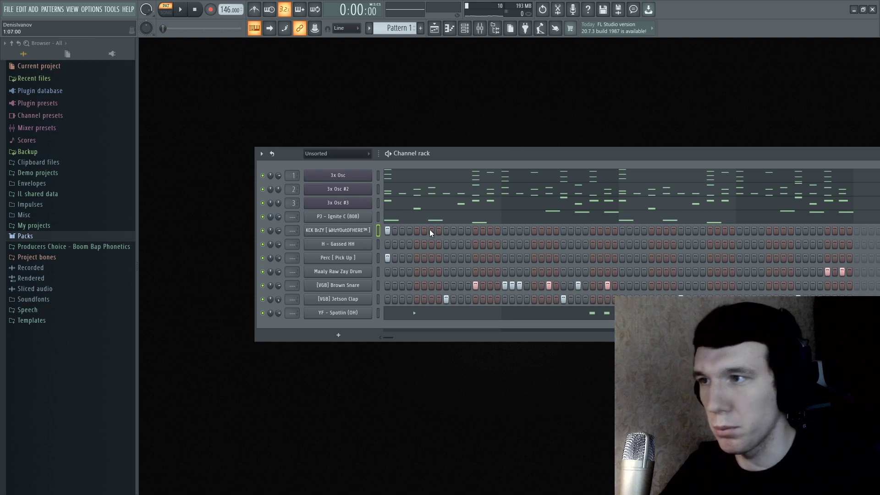
{"action": "left_click", "coordinate": [475, 230]}
{"action": "key", "text": "space"}
{"action": "left_click", "coordinate": [534, 230]}
{"action": "left_click", "coordinate": [556, 231]}
{"action": "left_click", "coordinate": [549, 230]}
{"action": "right_click", "coordinate": [555, 230]}
Step: Add kick hits on steps 29, 31 and 33 and listen to the pattern
{"action": "left_click", "coordinate": [592, 230]}
{"action": "left_click", "coordinate": [608, 230]}
{"action": "key", "text": "space"}
{"action": "key", "text": "space"}
{"action": "left_click", "coordinate": [622, 230]}
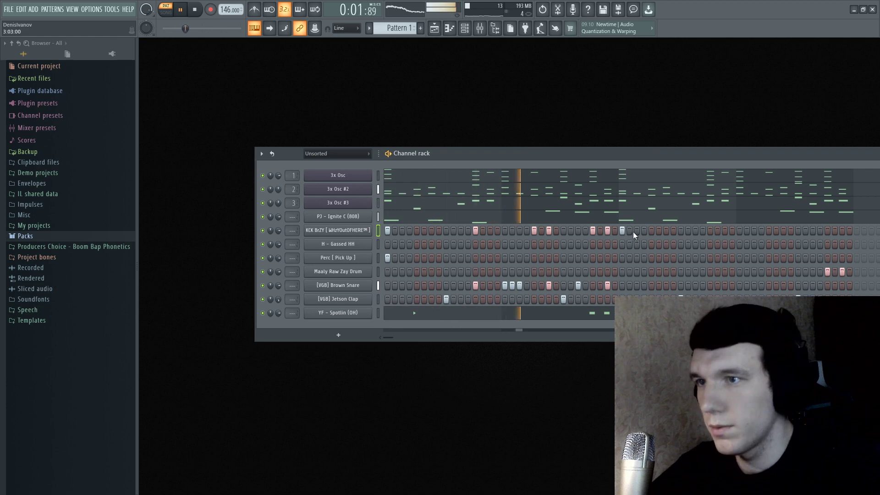
{"action": "key", "text": "space"}
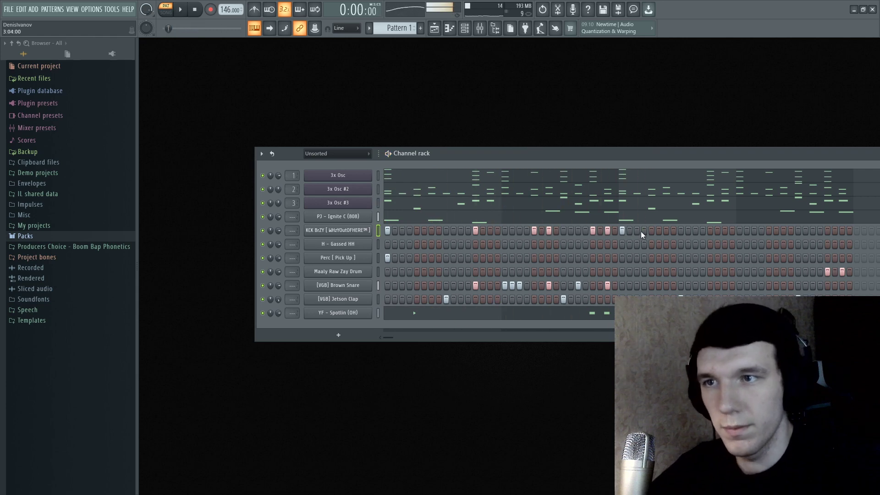
Step: Listen to the pattern in the kick's piano roll and clear the four-bar timeline selection
{"action": "key", "text": "F7"}
{"action": "key", "text": "space"}
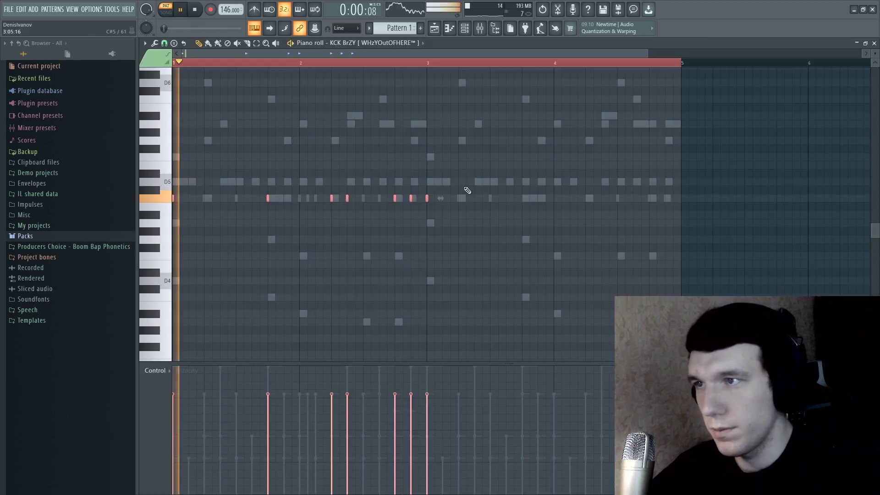
{"action": "key", "text": "space"}
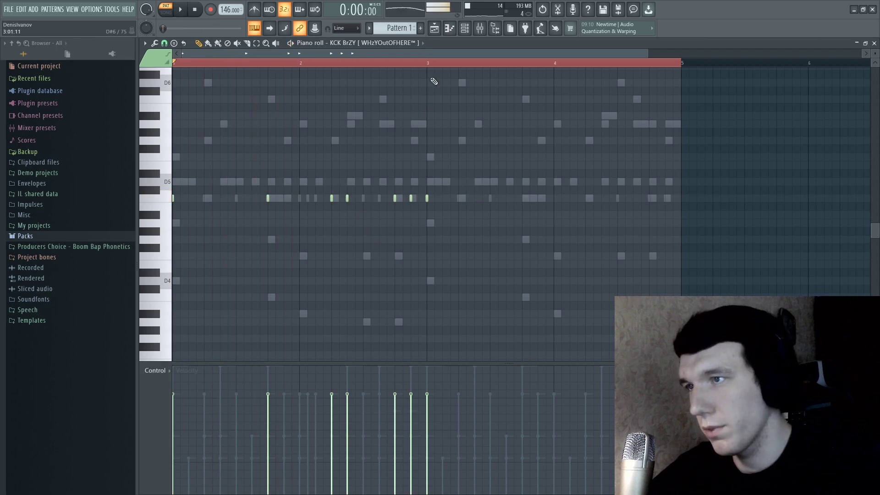
{"action": "left_click", "coordinate": [426, 62]}
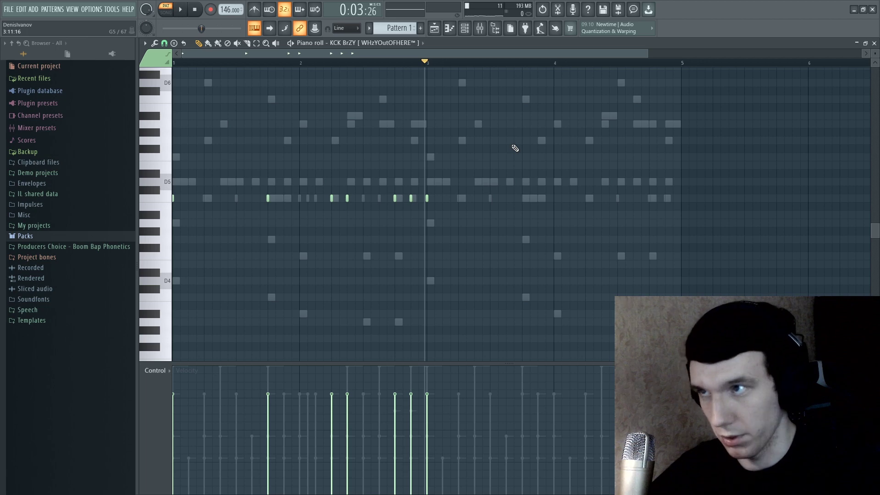
Step: Load the shakey - hh MIDI file from the Young Freezy - Formula (One Shot Kit) MIDI folder onto the H - Gassed HH channel and play it
{"action": "key", "text": "F7"}
{"action": "left_click", "coordinate": [25, 235]}
{"action": "scroll", "coordinate": [2, 392], "scroll_direction": "down", "scroll_amount": 6}
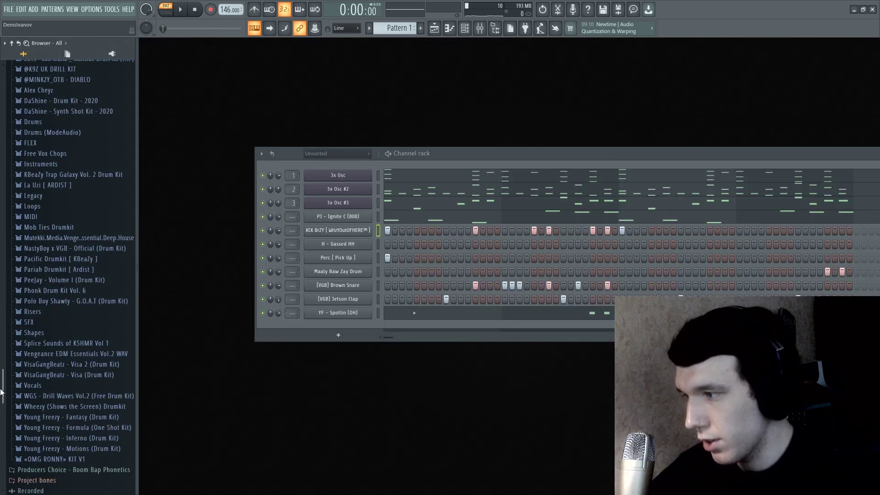
{"action": "left_click", "coordinate": [94, 417]}
{"action": "scroll", "coordinate": [2, 401], "scroll_direction": "down", "scroll_amount": 5}
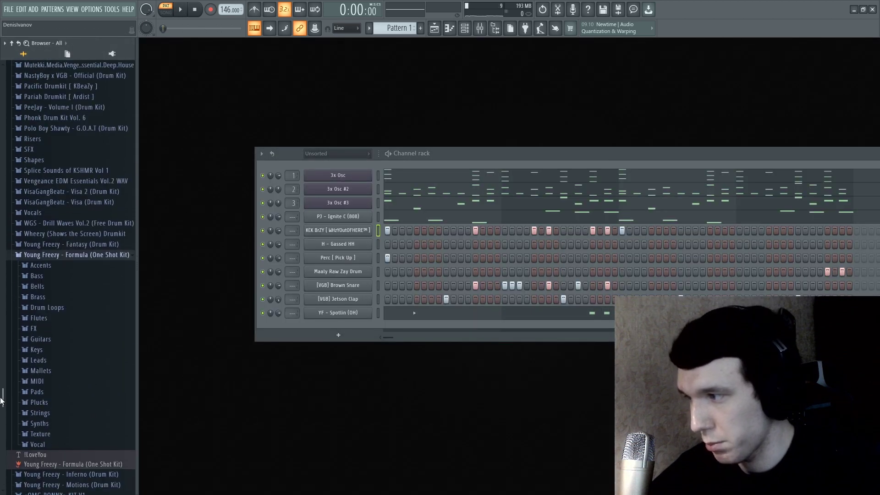
{"action": "left_click", "coordinate": [57, 379]}
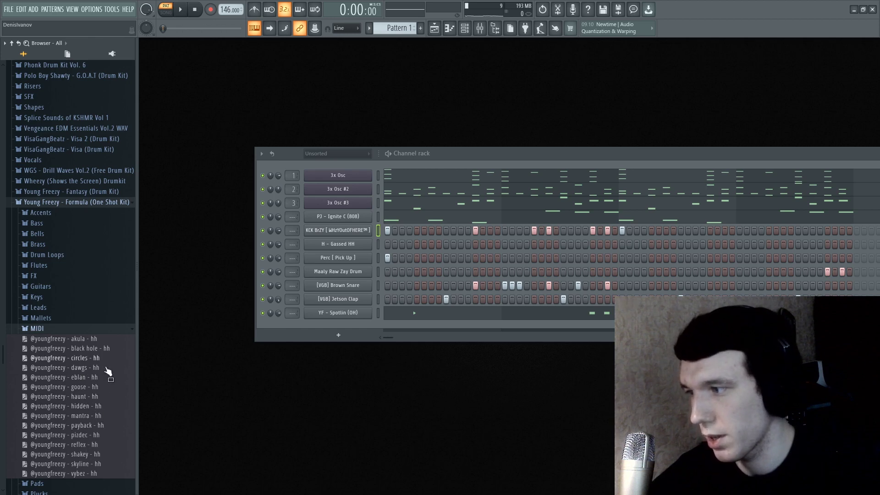
{"action": "left_click_drag", "start_coordinate": [90, 458], "coordinate": [427, 246]}
{"action": "key", "text": "space"}
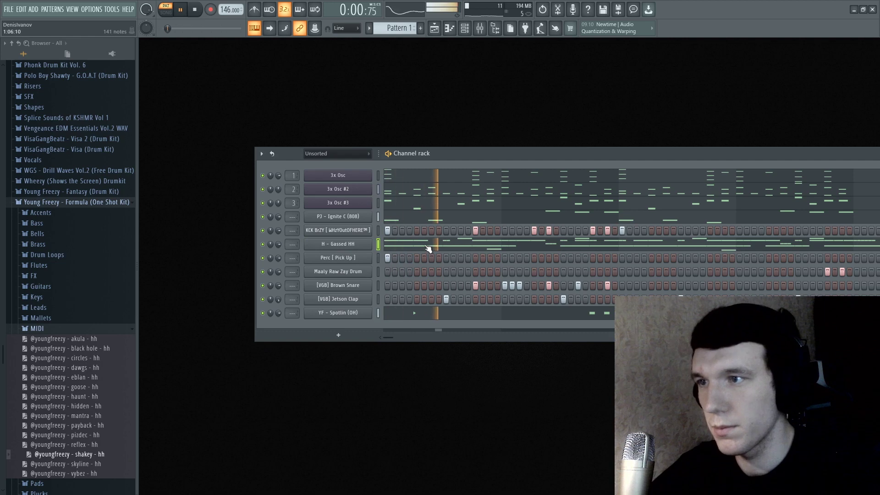
Step: Delete all H - Gassed HH notes from bar 5 onward in its piano roll
{"action": "left_click", "coordinate": [427, 248]}
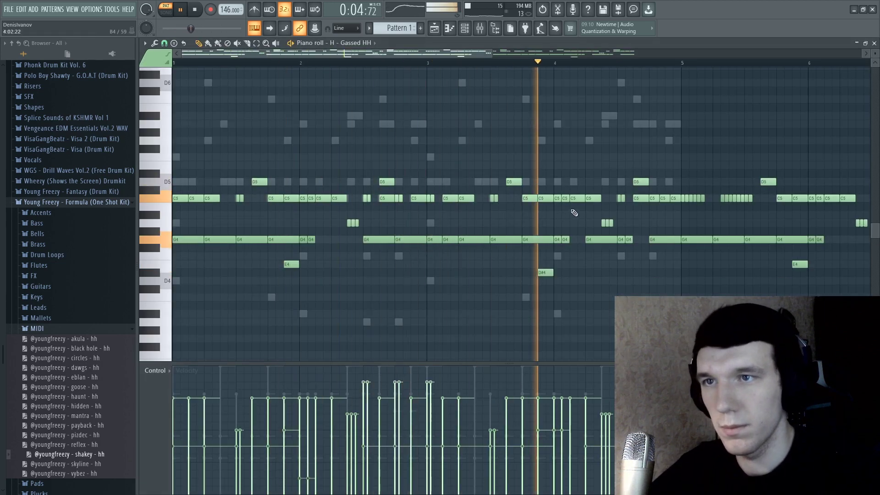
{"action": "left_click_drag", "start_coordinate": [797, 138], "coordinate": [463, 312]}
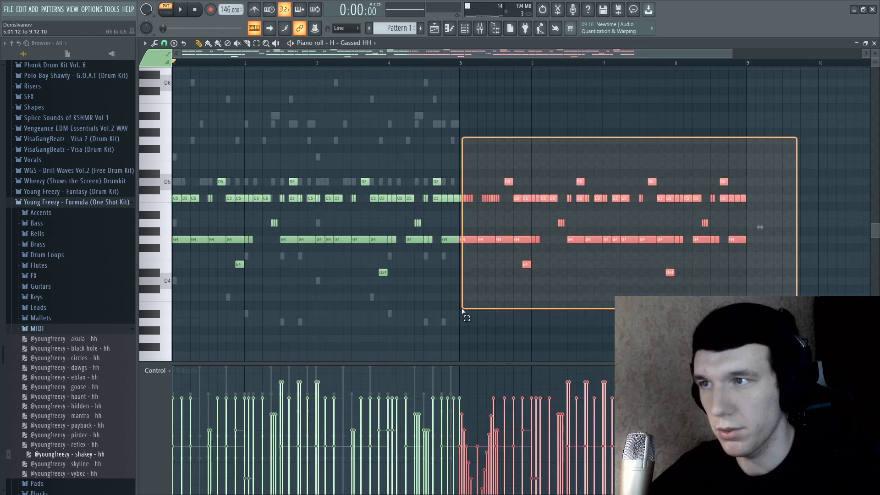
{"action": "key", "text": "Delete"}
Step: Replace the C5 hi-hat notes at the end of bar 4 with C5 hits on steps 13, 14, 15 and 16
{"action": "left_click_drag", "start_coordinate": [859, 54], "coordinate": [513, 55]}
{"action": "left_click_drag", "start_coordinate": [507, 55], "coordinate": [644, 56]}
{"action": "left_click_drag", "start_coordinate": [615, 190], "coordinate": [563, 202]}
{"action": "key", "text": "Delete"}
{"action": "left_click", "coordinate": [565, 199]}
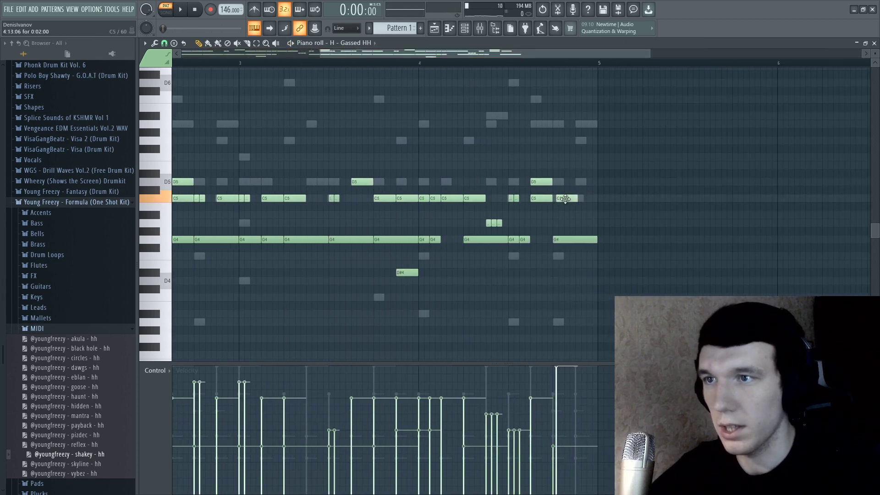
{"action": "left_click_drag", "start_coordinate": [557, 200], "coordinate": [556, 202]}
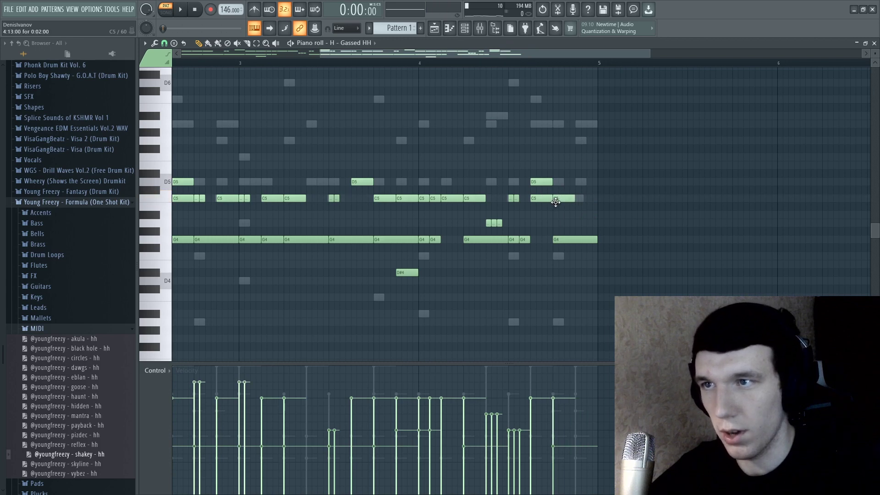
{"action": "left_click", "coordinate": [568, 199]}
{"action": "left_click", "coordinate": [577, 200]}
{"action": "key", "text": "space"}
{"action": "left_click", "coordinate": [589, 200]}
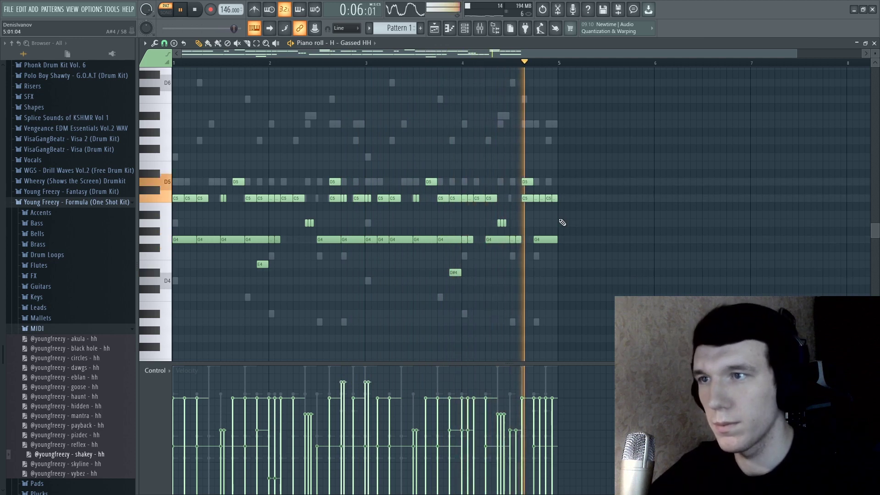
Step: Move the pair of short C5 hi-hat hits on step 9 of bar 4 down to G4 and listen to the end of the pattern
{"action": "key", "text": "space"}
{"action": "left_click", "coordinate": [513, 239]}
{"action": "left_click", "coordinate": [464, 61]}
{"action": "key", "text": "space"}
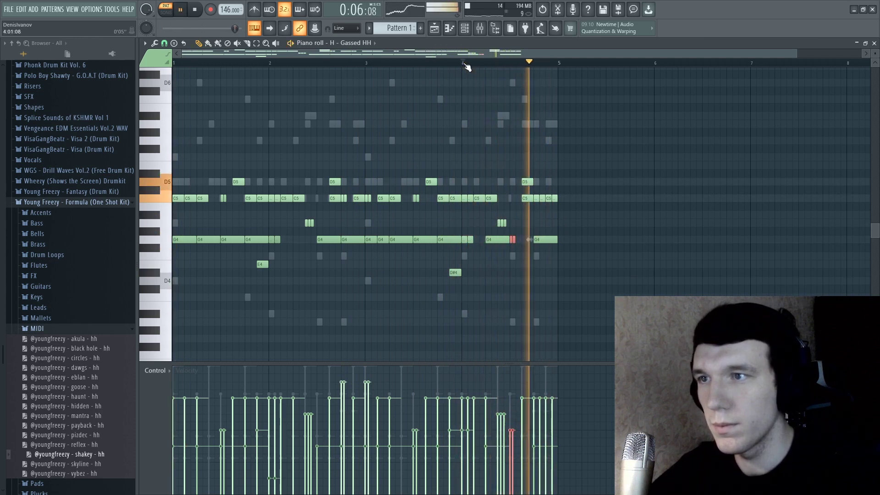
{"action": "key", "text": "space"}
{"action": "key", "text": "Escape"}
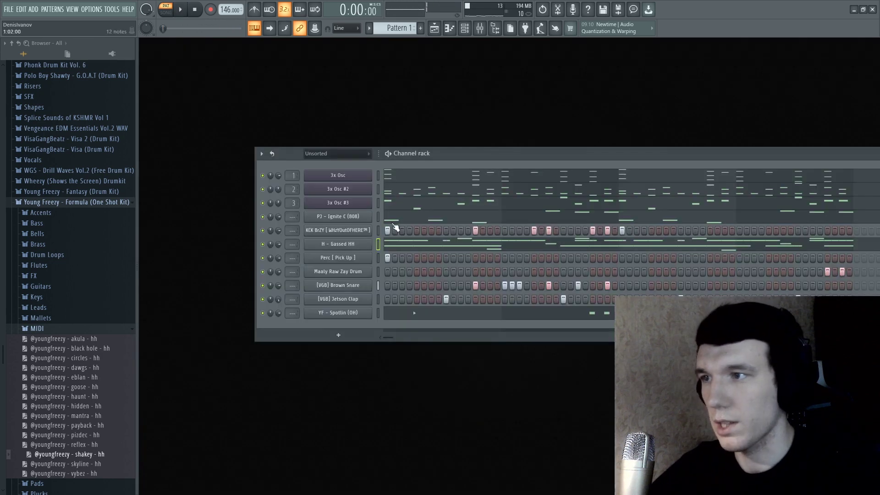
Step: Route the 808 and all drum channels to separate mixer tracks starting from track 5
{"action": "left_click", "coordinate": [373, 231]}
{"action": "left_click", "coordinate": [373, 229]}
{"action": "left_click", "coordinate": [379, 218]}
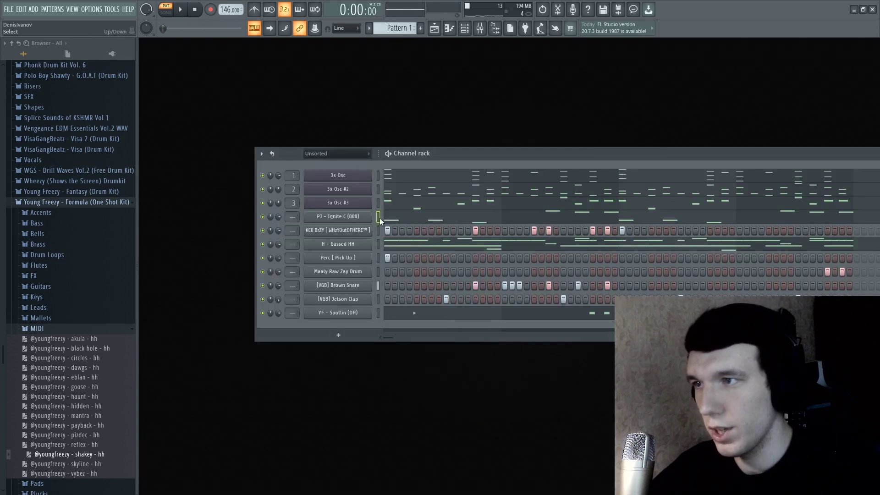
{"action": "left_click", "coordinate": [480, 28]}
{"action": "right_click", "coordinate": [292, 133]}
{"action": "mouse_move", "coordinate": [340, 144]}
{"action": "left_click", "coordinate": [426, 154]}
Step: Isolate the kick and 808 mixer tracks and load Fruity peak controller in the kick track's first effect slot
{"action": "right_click", "coordinate": [309, 201]}
{"action": "left_click", "coordinate": [287, 201]}
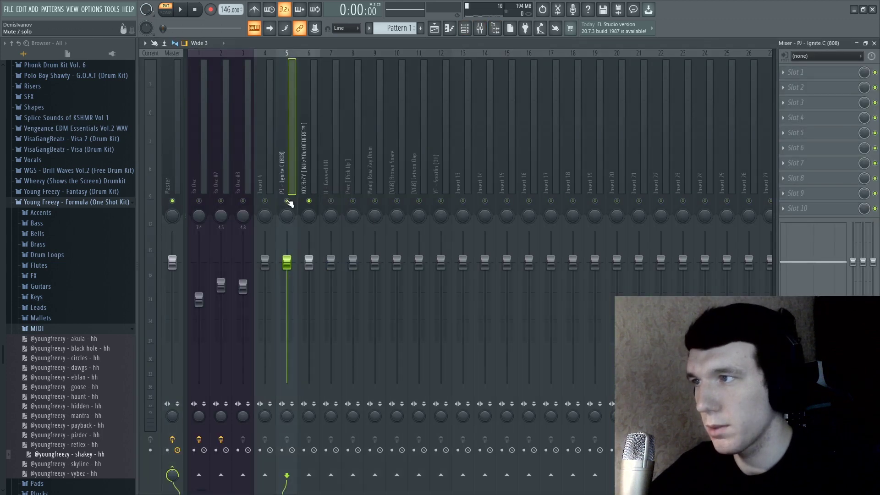
{"action": "left_click", "coordinate": [306, 161]}
{"action": "left_click", "coordinate": [786, 75]}
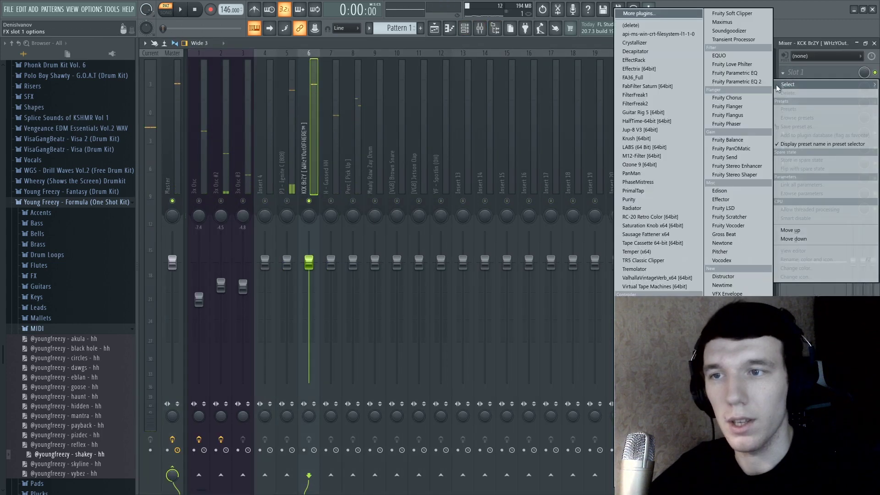
{"action": "left_click", "coordinate": [647, 311]}
Step: Link the 808 track's volume fader to the internal controller Peak ctrl - Peak+LFO with an inverted mapping formula
{"action": "left_click", "coordinate": [289, 264]}
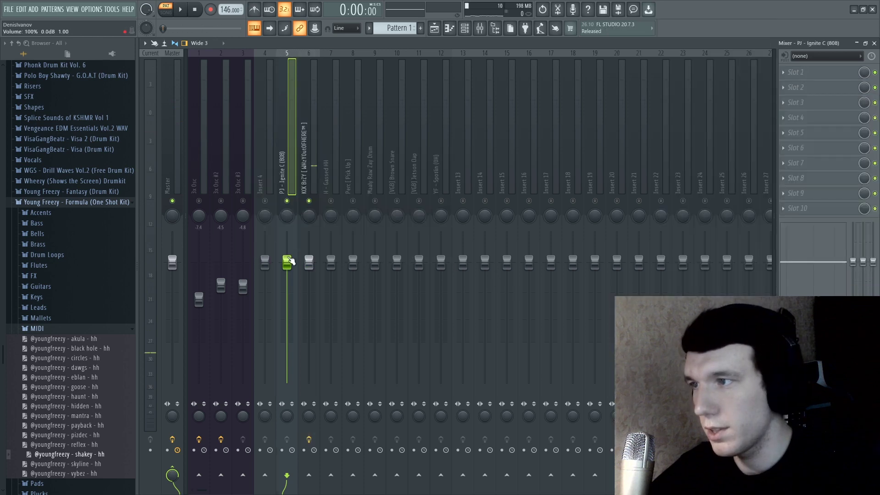
{"action": "right_click", "coordinate": [288, 263]}
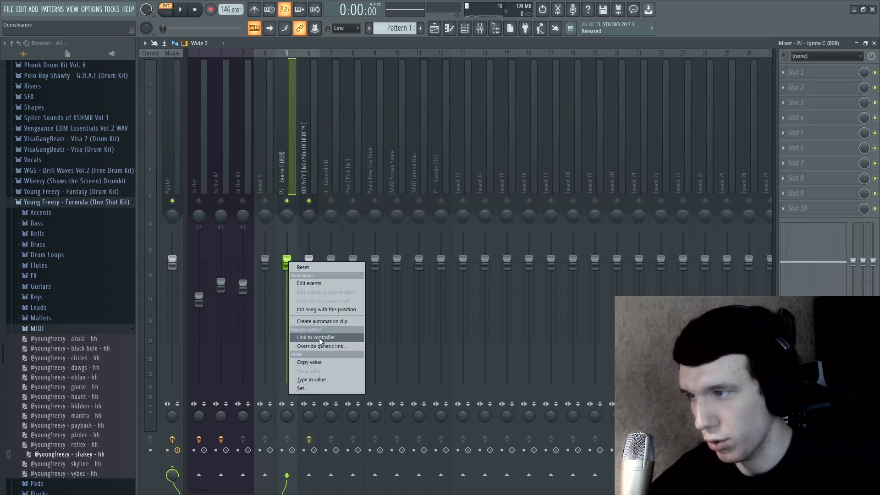
{"action": "left_click", "coordinate": [342, 339]}
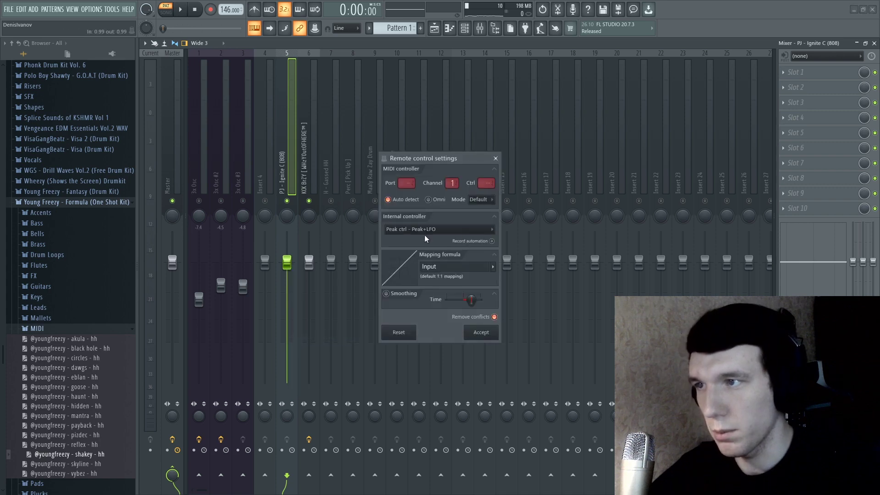
{"action": "left_click", "coordinate": [493, 266]}
{"action": "left_click", "coordinate": [509, 293]}
{"action": "left_click", "coordinate": [481, 332]}
Step: Open Fruity peak controller on the kick track and set its peak base to 34%
{"action": "key", "text": "space"}
{"action": "left_click", "coordinate": [316, 181]}
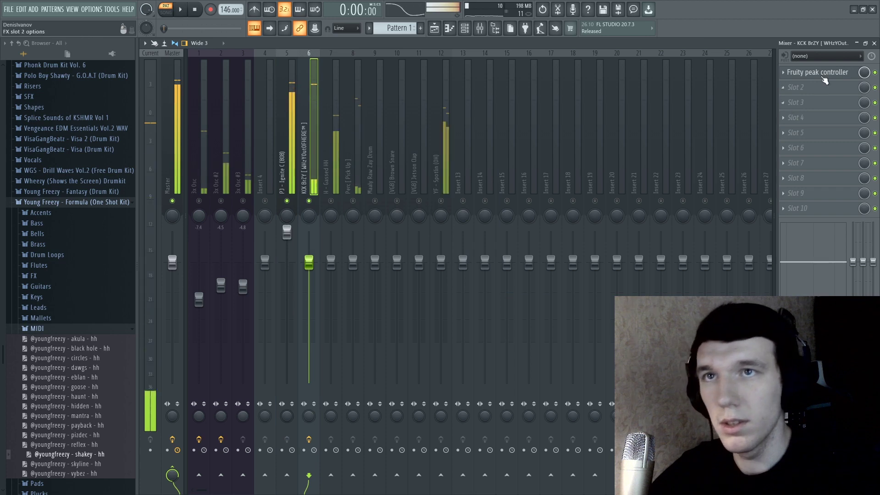
{"action": "left_click", "coordinate": [823, 76]}
{"action": "key", "text": "space"}
{"action": "left_click_drag", "start_coordinate": [309, 159], "coordinate": [473, 174]}
{"action": "left_click_drag", "start_coordinate": [395, 202], "coordinate": [395, 182]}
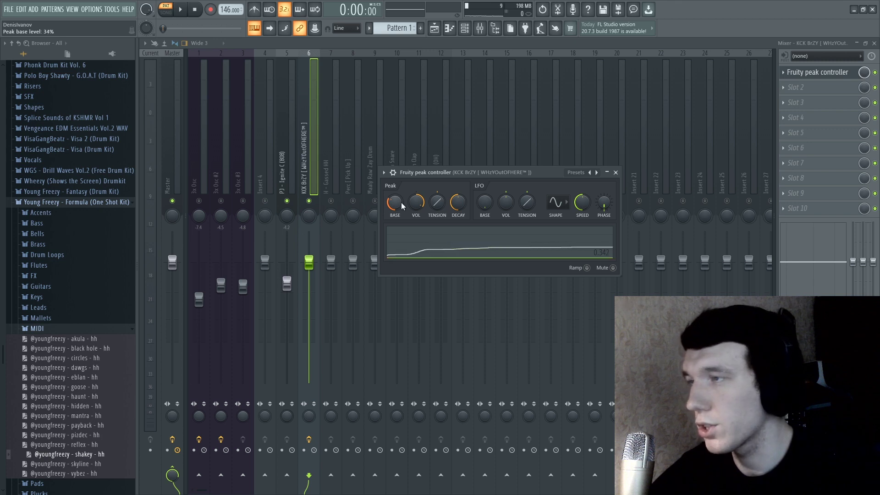
Step: Lower the peak volume, raise the peak decay and set the peak tension to about -11% in the kick's Fruity peak controller
{"action": "key", "text": "space"}
{"action": "key", "text": "space"}
{"action": "left_click_drag", "start_coordinate": [417, 203], "coordinate": [416, 228]}
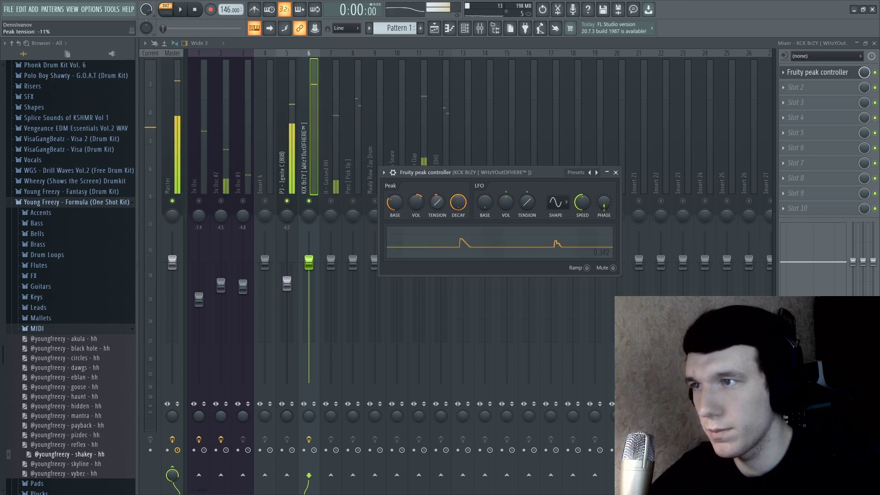
{"action": "left_click_drag", "start_coordinate": [438, 206], "coordinate": [438, 213]}
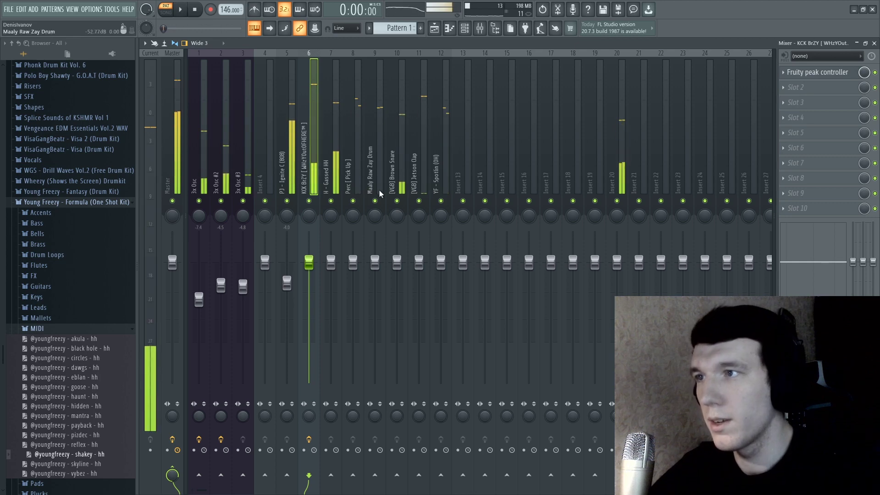
Step: Display the Maaly Raw Zay Drum notes in the piano roll and play back the pattern to check them
{"action": "key", "text": "space"}
{"action": "key", "text": "F9"}
{"action": "left_click_drag", "start_coordinate": [622, 150], "coordinate": [517, 138]}
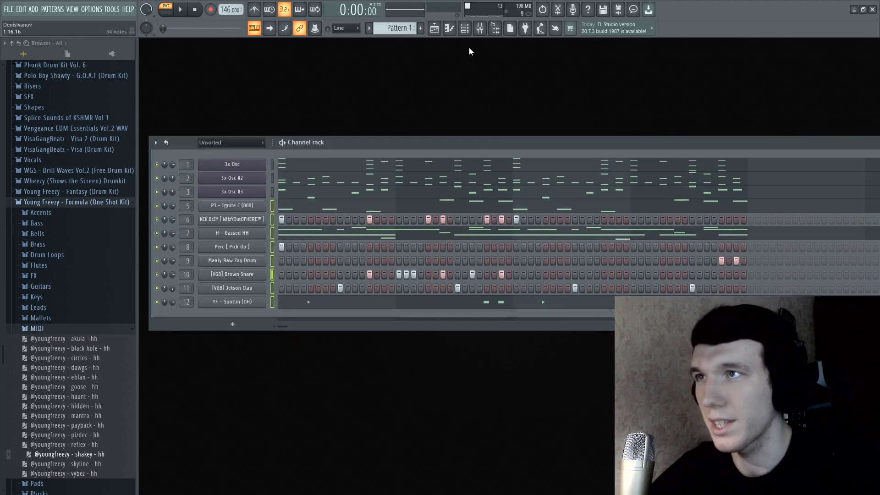
{"action": "key", "text": "F7"}
{"action": "left_click_drag", "start_coordinate": [530, 64], "coordinate": [470, 68]}
{"action": "key", "text": "space"}
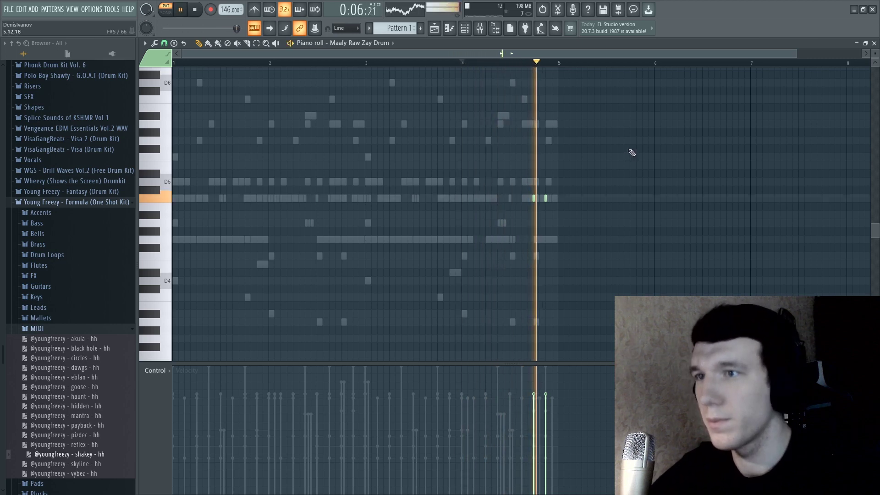
{"action": "key", "text": "space"}
{"action": "key", "text": "space"}
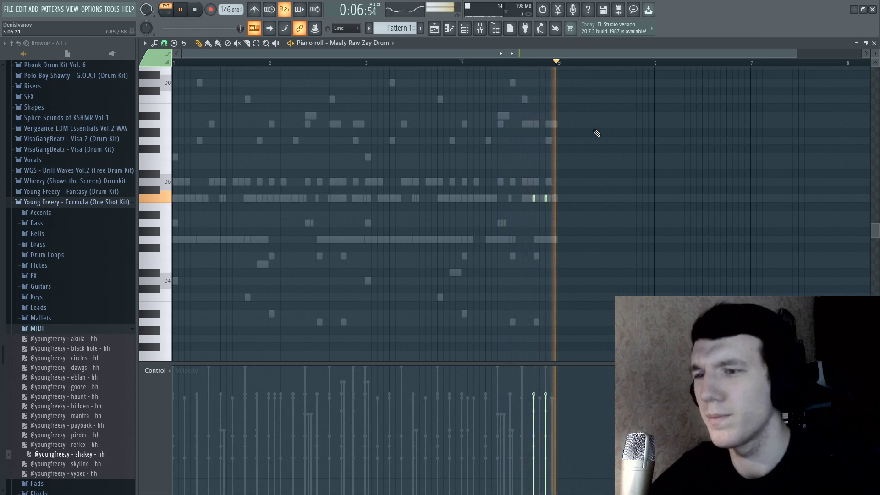
{"action": "key", "text": "F7"}
{"action": "key", "text": "space"}
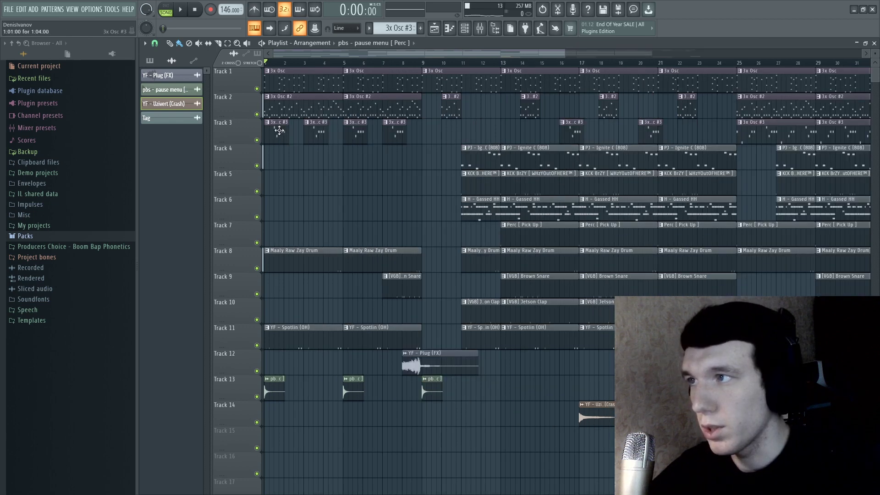
Step: Solo the playlist track with the full-length 3x Osc #3 clip at bar 1 and play it back
{"action": "right_click", "coordinate": [257, 140]}
{"action": "key", "text": "space"}
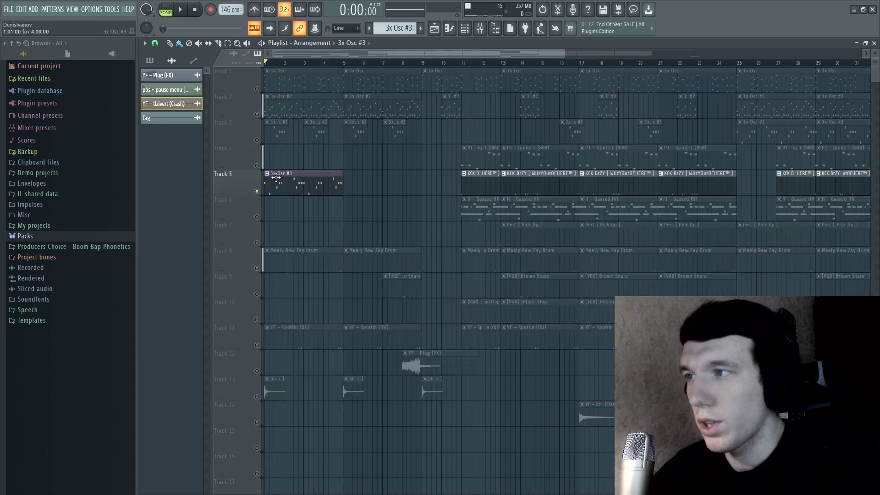
{"action": "key", "text": "space"}
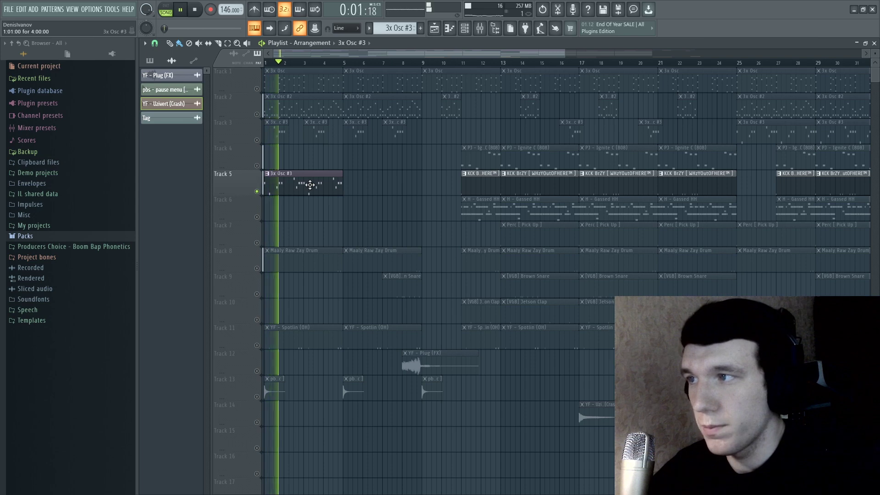
{"action": "key", "text": "space"}
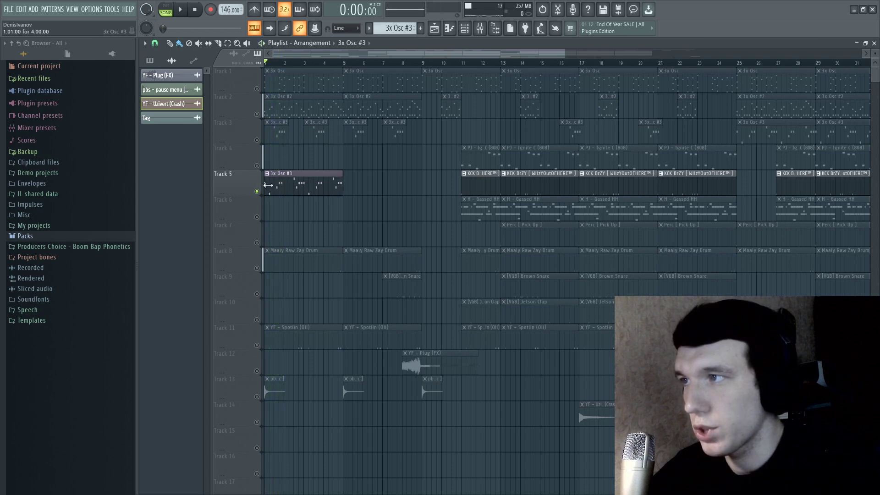
Step: Shorten the 3x Osc #3 clip on track 5 to 1:12:00, play it back and delete the clip
{"action": "left_click_drag", "start_coordinate": [306, 188], "coordinate": [299, 189]}
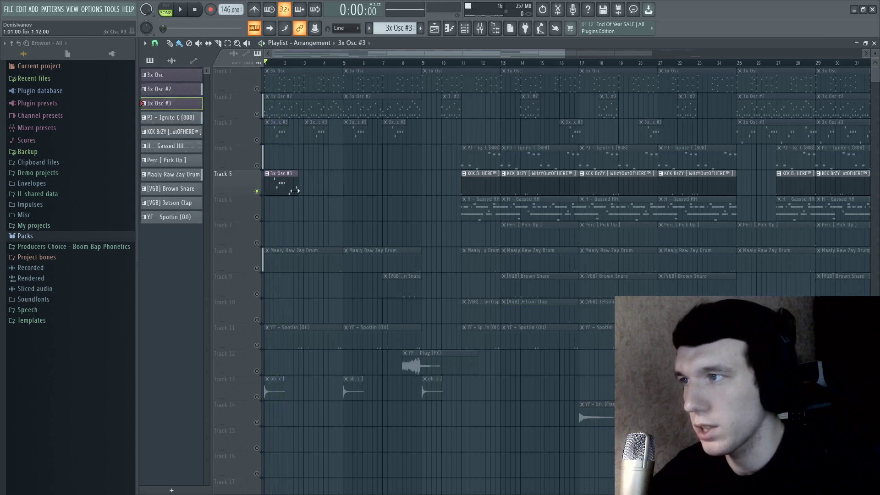
{"action": "key", "text": "space"}
{"action": "key", "text": "space"}
{"action": "right_click", "coordinate": [284, 186]}
Step: Highlight the four short 3x Osc #3 clips on track 3, unsolo the playlist tracks and play the intro from around bar 4
{"action": "left_click_drag", "start_coordinate": [268, 140], "coordinate": [425, 131]}
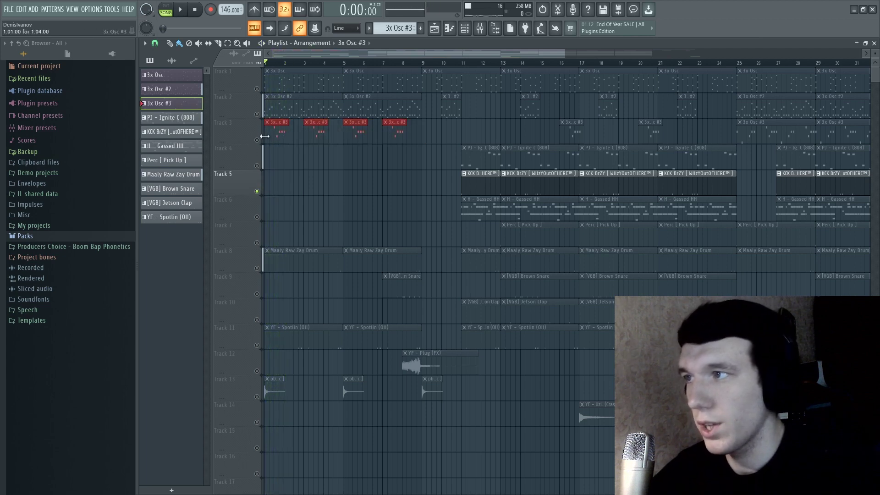
{"action": "right_click", "coordinate": [256, 139]}
{"action": "right_click", "coordinate": [257, 138]}
{"action": "left_click", "coordinate": [333, 63]}
{"action": "key", "text": "space"}
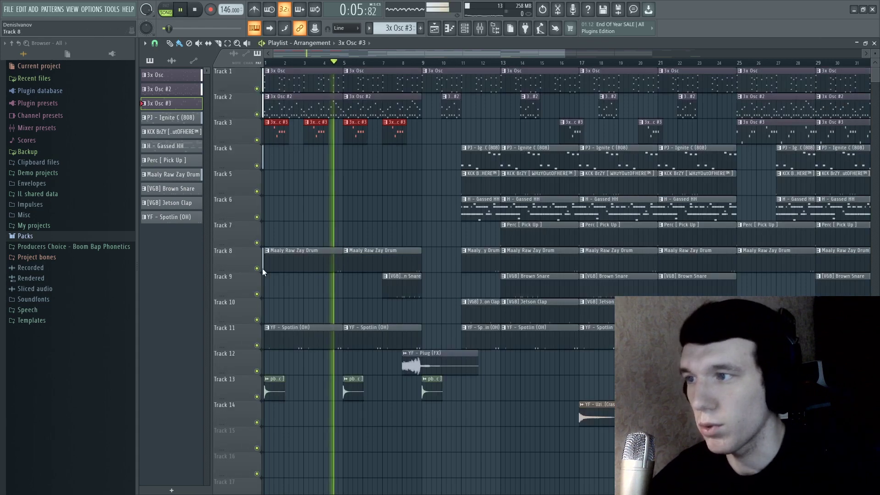
{"action": "key", "text": "space"}
{"action": "mouse_move", "coordinate": [334, 63]}
{"action": "left_mouse_down"}
{"action": "mouse_move", "coordinate": [313, 64]}
{"action": "mouse_move", "coordinate": [324, 67]}
{"action": "left_mouse_up"}
{"action": "left_click", "coordinate": [409, 157]}
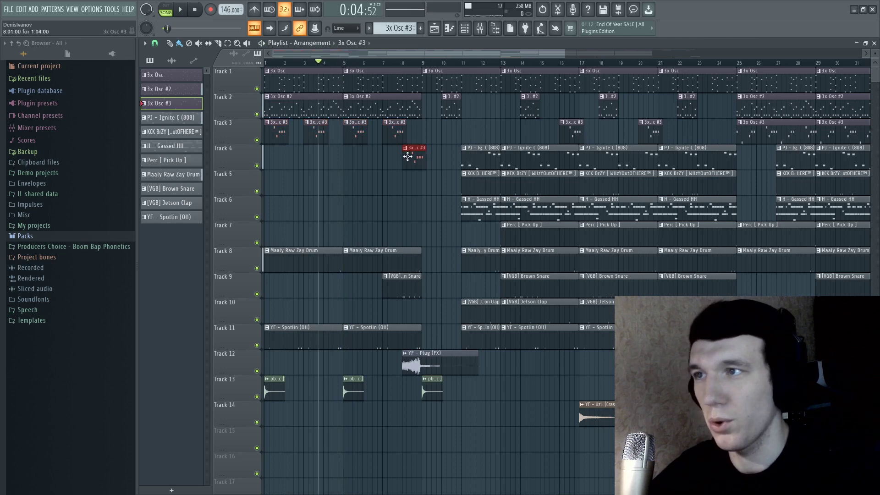
{"action": "right_click", "coordinate": [413, 157]}
{"action": "key", "text": "space"}
Step: Inspect the sample settings of the pbs - pause menu [Perc] and YF - Plug (FX) clips
{"action": "double_click", "coordinate": [352, 386]}
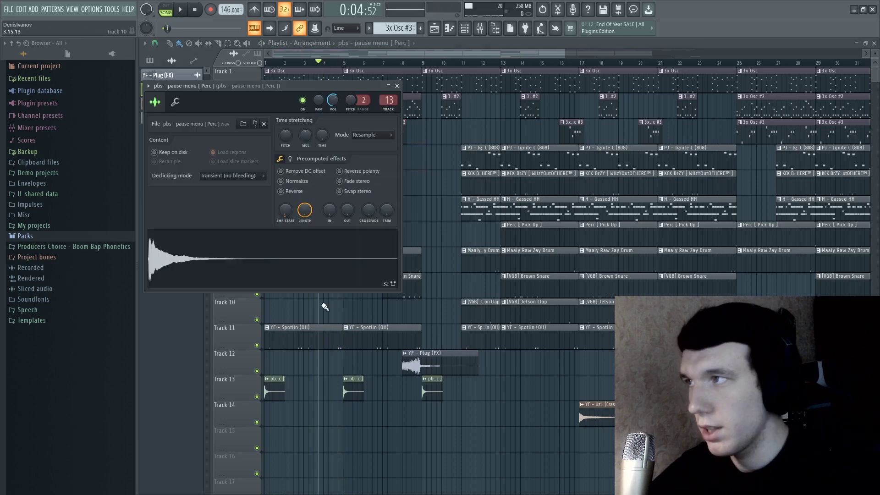
{"action": "double_click", "coordinate": [418, 365]}
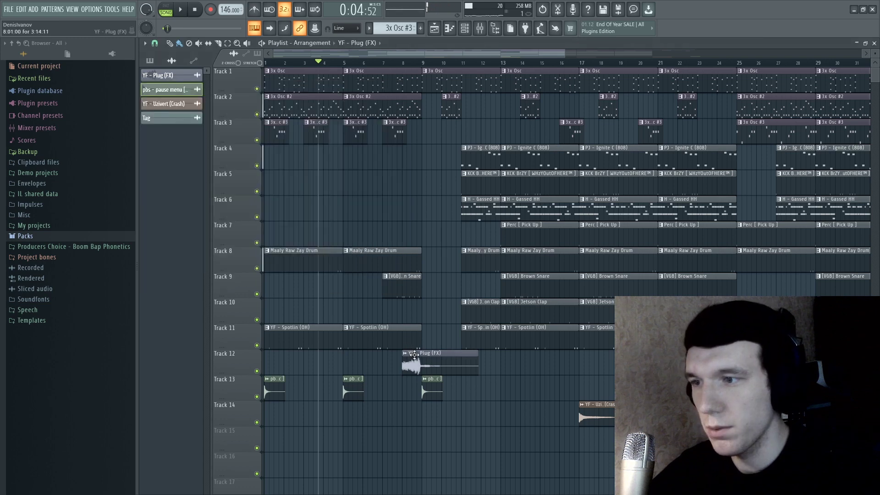
{"action": "left_click_drag", "start_coordinate": [397, 338], "coordinate": [403, 364]}
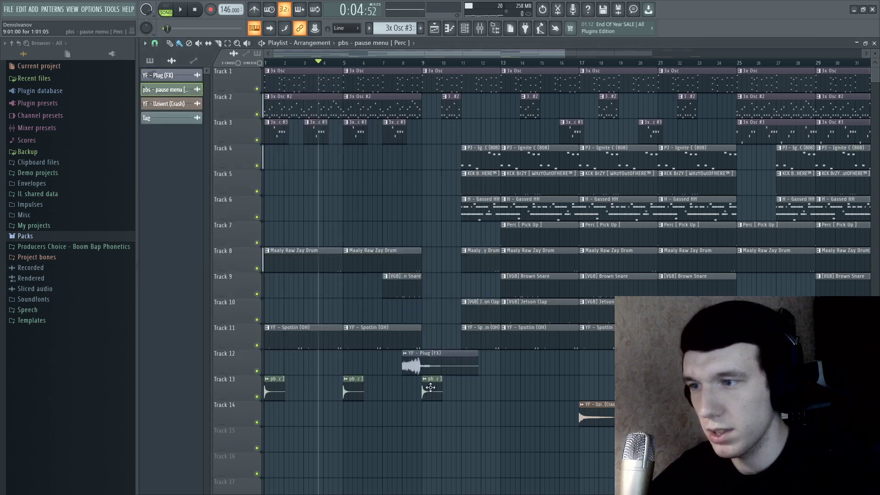
Step: Review the RC-20 Retro Color effect on the pause menu percussion's mixer track 13 and return to the playlist
{"action": "double_click", "coordinate": [431, 388]}
{"action": "left_click", "coordinate": [482, 30]}
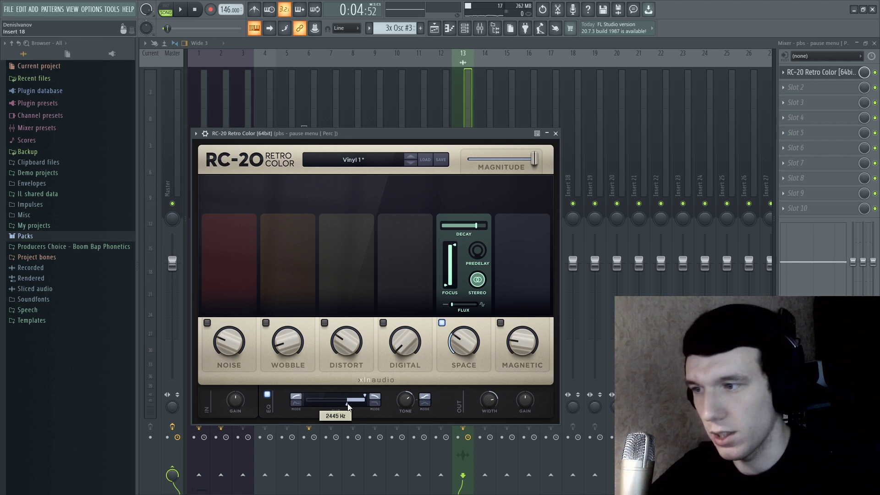
{"action": "key", "text": "Escape"}
{"action": "key", "text": "F5"}
Step: Play the intro around bars 4 and 5 to hear the pause menu percussion hit in context
{"action": "key", "text": "space"}
{"action": "left_click", "coordinate": [416, 231]}
{"action": "right_click", "coordinate": [419, 229]}
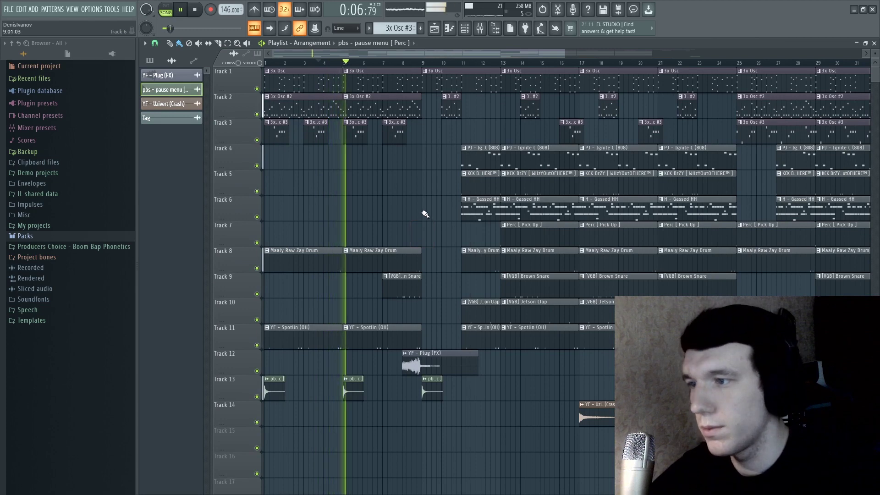
{"action": "key", "text": "space"}
{"action": "left_click", "coordinate": [336, 66]}
{"action": "key", "text": "space"}
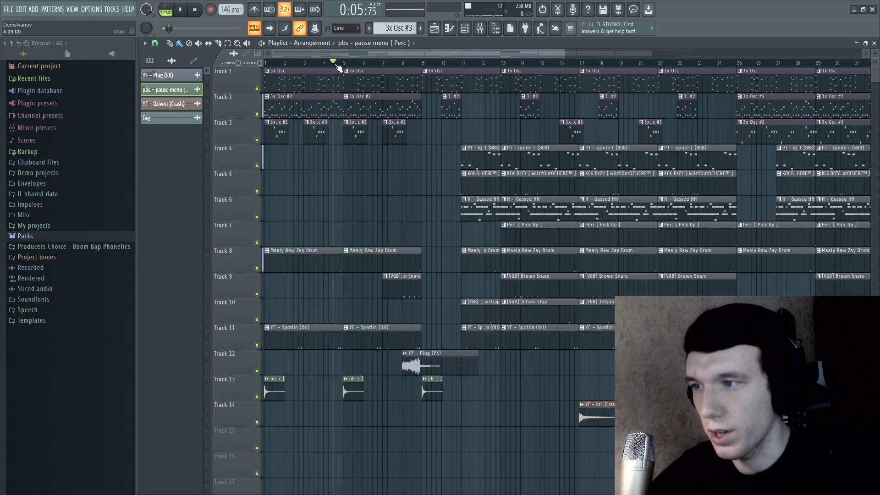
{"action": "key", "text": "space"}
Step: Highlight the 808 and drum clips starting at bar 11 and play the build-up from bar 7 into them
{"action": "left_click_drag", "start_coordinate": [395, 64], "coordinate": [387, 64]}
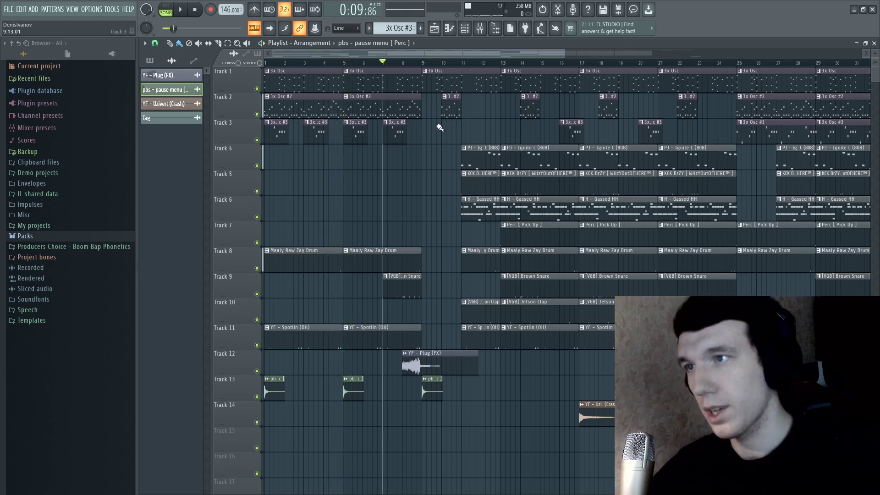
{"action": "left_click_drag", "start_coordinate": [446, 148], "coordinate": [487, 337], "text": "ctrl"}
{"action": "mouse_move", "coordinate": [465, 312]}
{"action": "left_mouse_down"}
{"action": "mouse_move", "coordinate": [426, 312]}
{"action": "mouse_move", "coordinate": [462, 312]}
{"action": "left_mouse_up"}
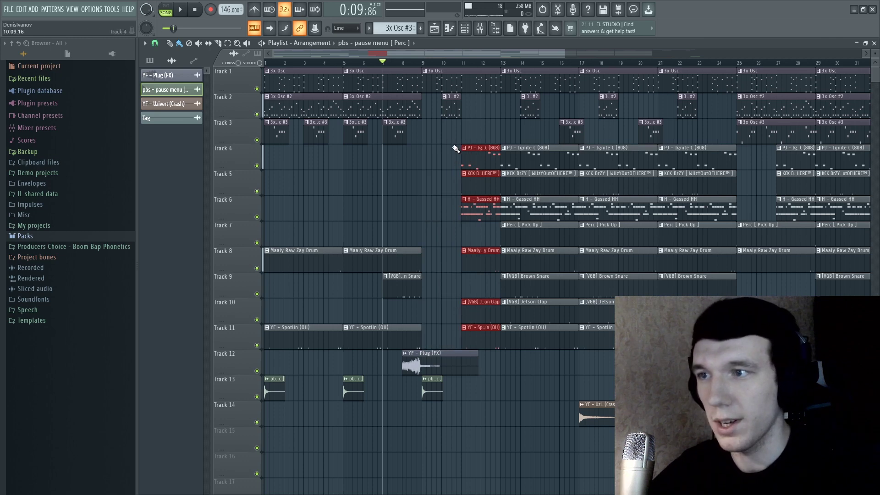
{"action": "left_click", "coordinate": [477, 134]}
{"action": "key", "text": "space"}
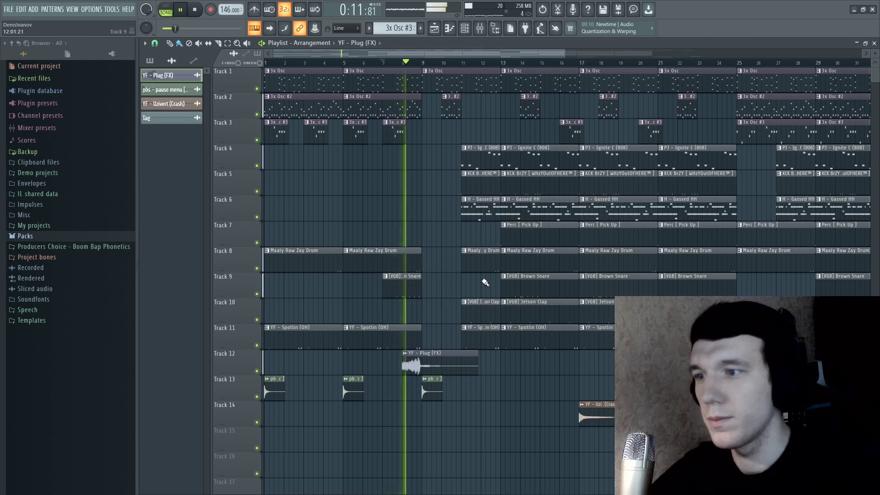
{"action": "key", "text": "space"}
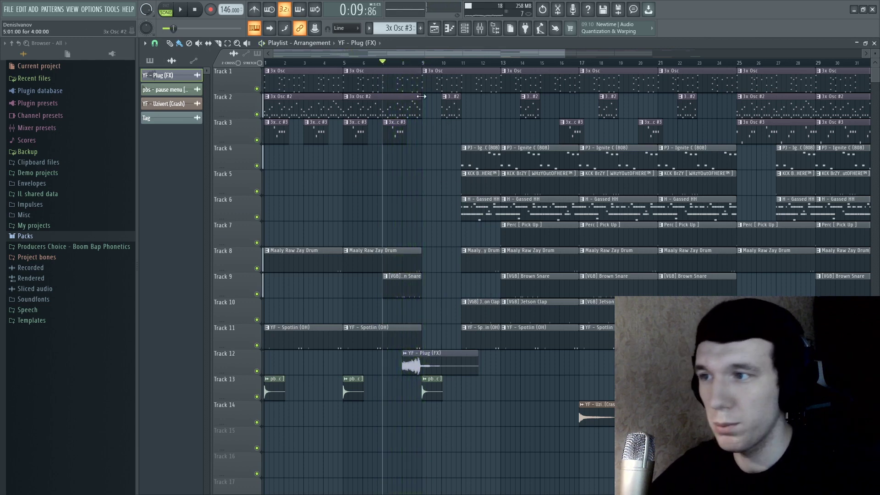
{"action": "key", "text": "space"}
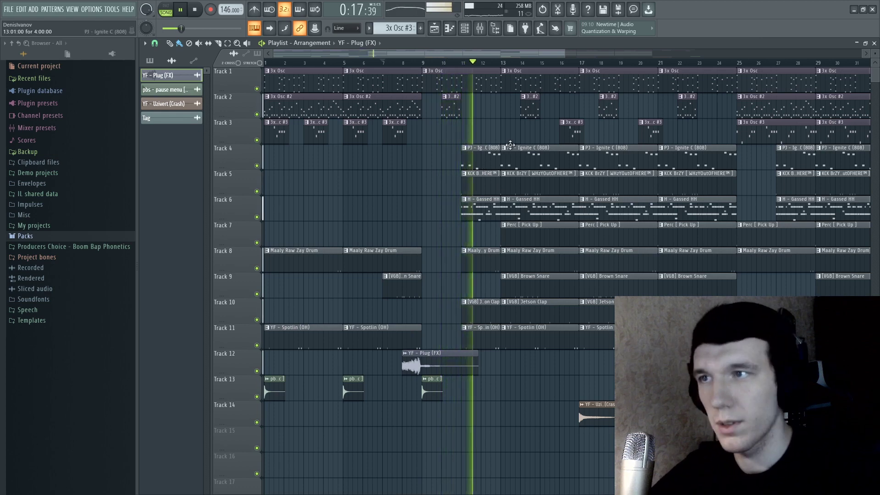
{"action": "key", "text": "space"}
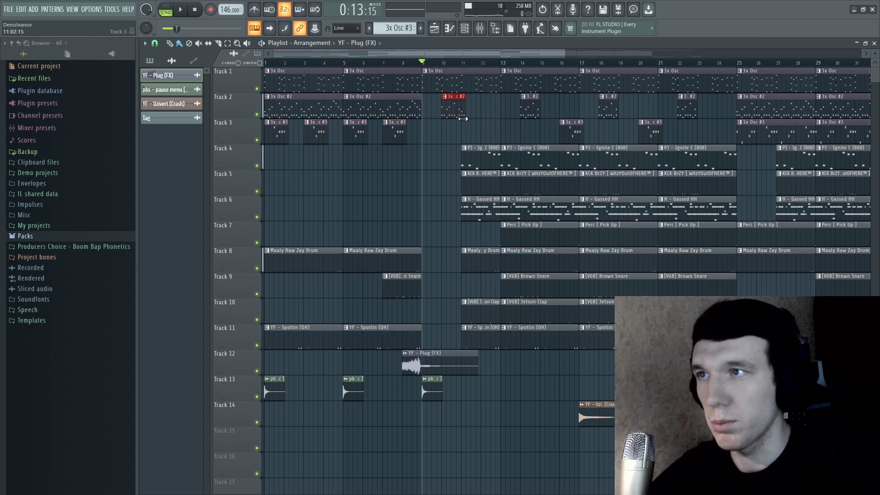
Step: Move the 3x Osc #2 clip at bar 5 to bar 9 on track 3, trim its start and delete it
{"action": "left_click_drag", "start_coordinate": [388, 108], "coordinate": [468, 136]}
{"action": "left_click_drag", "start_coordinate": [424, 137], "coordinate": [439, 137]}
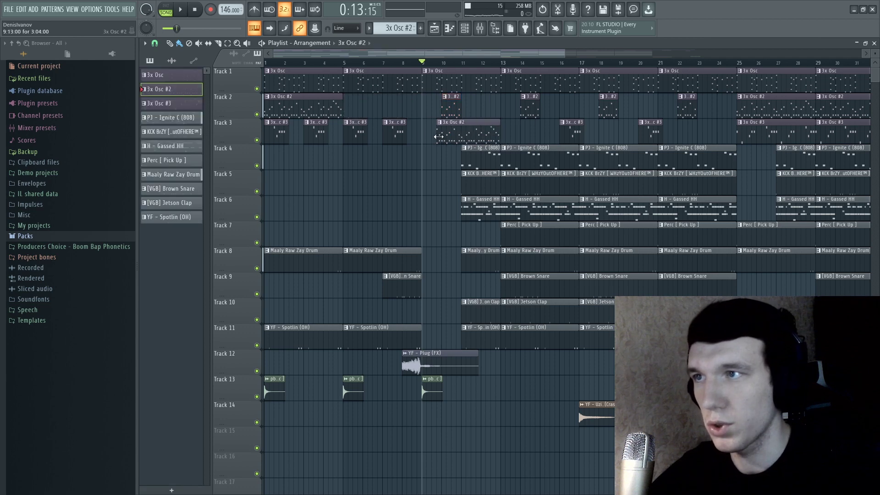
{"action": "right_click", "coordinate": [498, 133]}
Step: Play the first drop and highlight the short 3x Osc #2 and #3 clips on tracks 2 and 3
{"action": "key", "text": "space"}
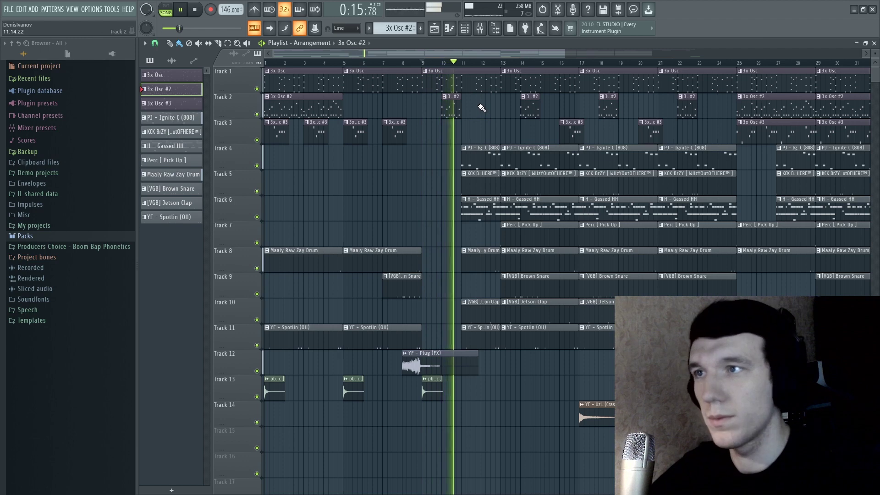
{"action": "key", "text": "space"}
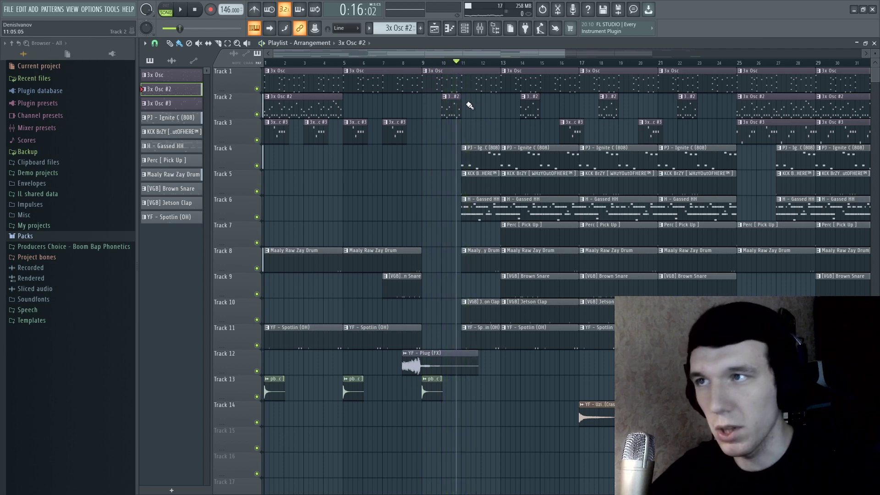
{"action": "key", "text": "space"}
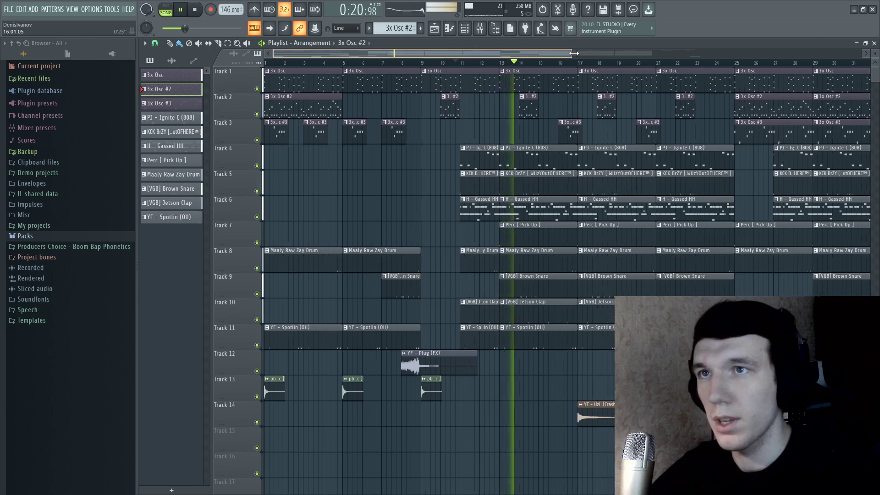
{"action": "scroll", "coordinate": [600, 116], "scroll_direction": "down", "scroll_amount": 2}
{"action": "left_click_drag", "start_coordinate": [600, 147], "coordinate": [398, 93]}
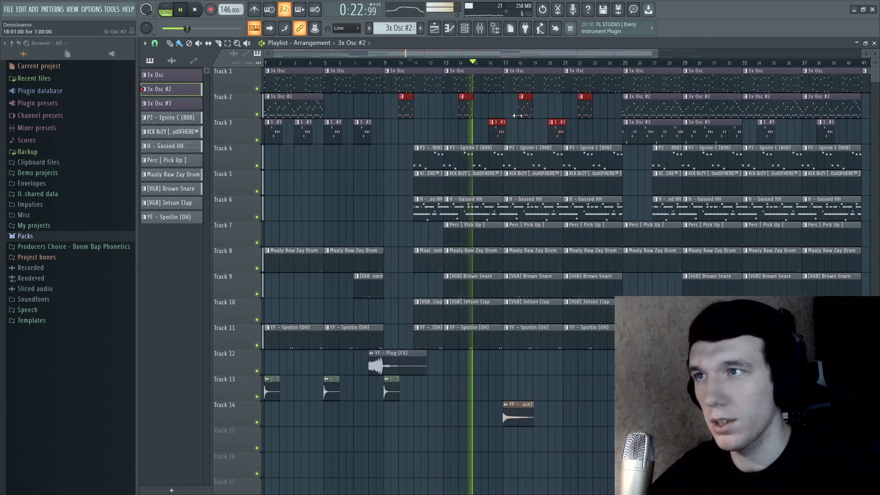
Step: Check the sample settings of the YF - Uzivert (Crash) clip at bar 17 and close them
{"action": "left_click_drag", "start_coordinate": [562, 53], "coordinate": [632, 60]}
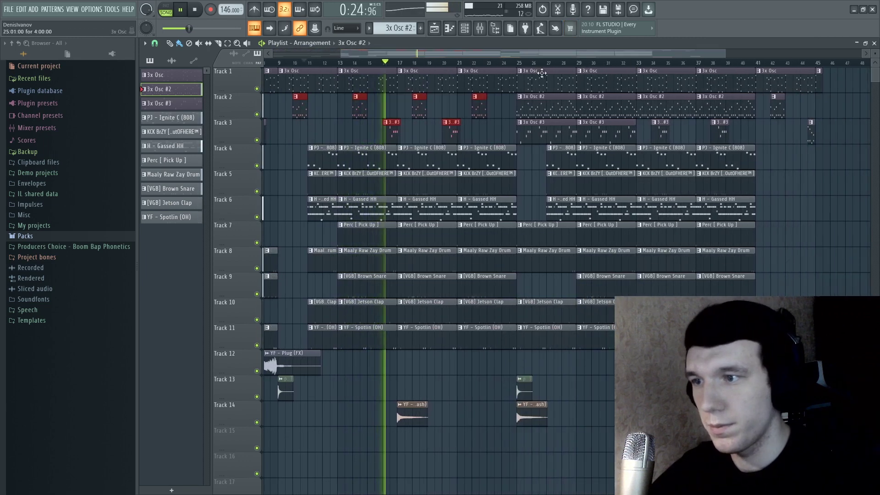
{"action": "double_click", "coordinate": [411, 415]}
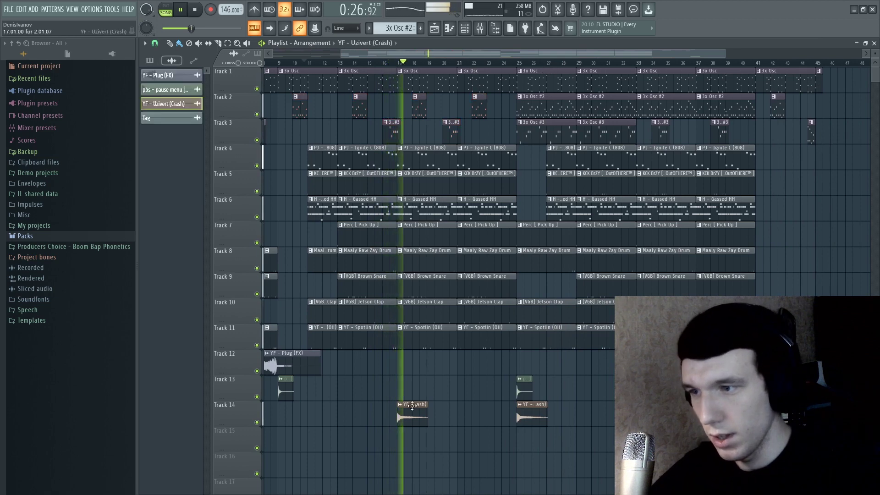
{"action": "key", "text": "Escape"}
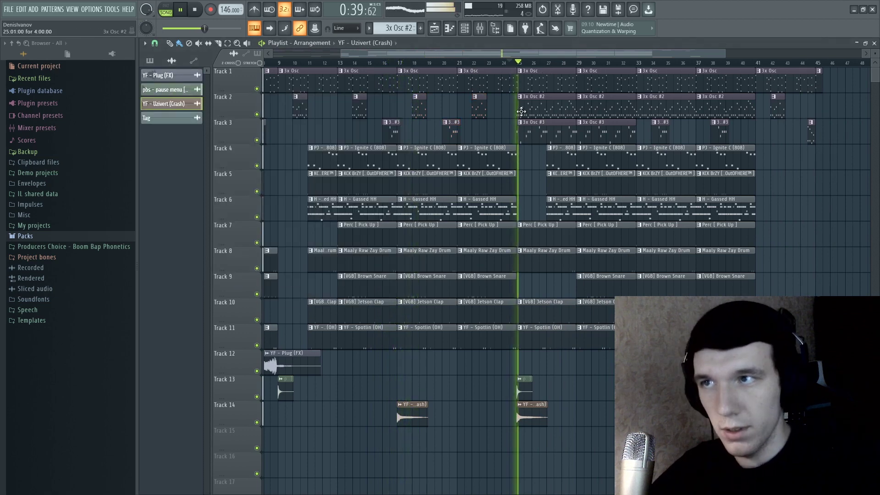
Step: Play the section from around bar 25, highlighting the 808, kick and hi-hat clips that start at bar 27
{"action": "key", "text": "space"}
{"action": "left_click_drag", "start_coordinate": [536, 156], "coordinate": [543, 200]}
{"action": "key", "text": "space"}
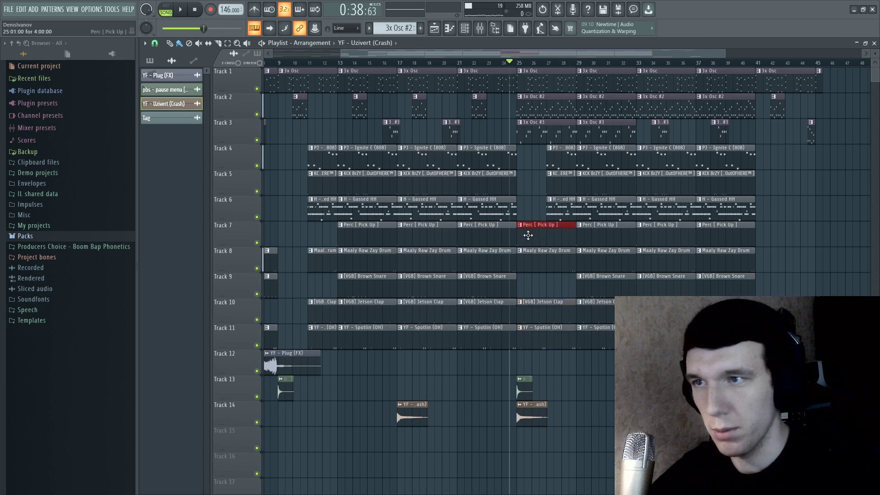
{"action": "key", "text": "space"}
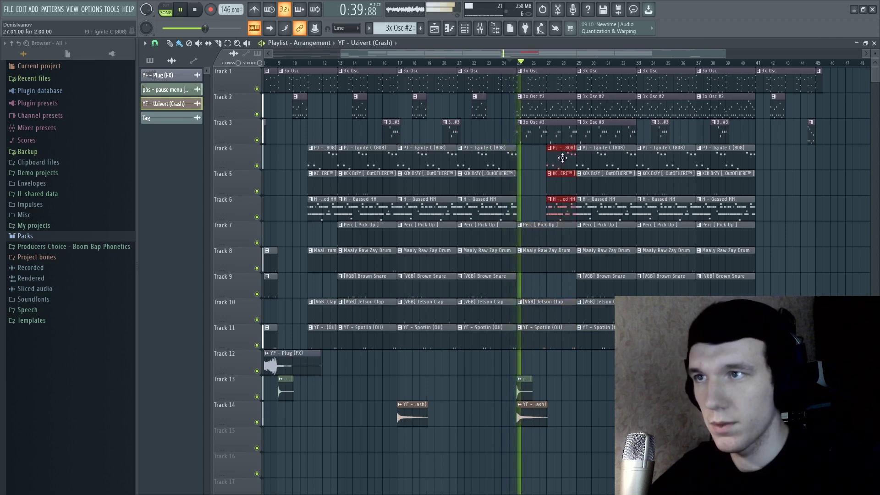
Step: Clear the selection of the bar 27 clips and play the ending of the arrangement from around bar 43
{"action": "key", "text": "space"}
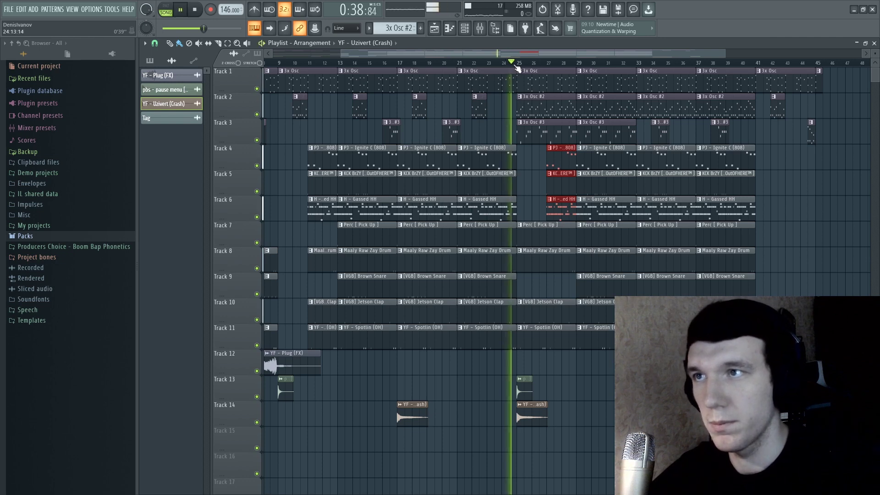
{"action": "left_click", "coordinate": [800, 166], "text": "ctrl"}
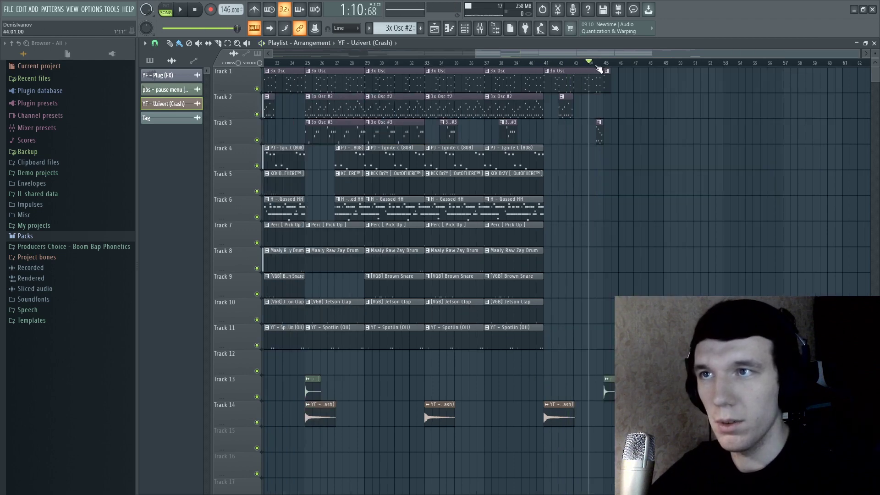
{"action": "key", "text": "space"}
{"action": "key", "text": "space"}
{"action": "left_click_drag", "start_coordinate": [570, 64], "coordinate": [577, 65]}
{"action": "key", "text": "space"}
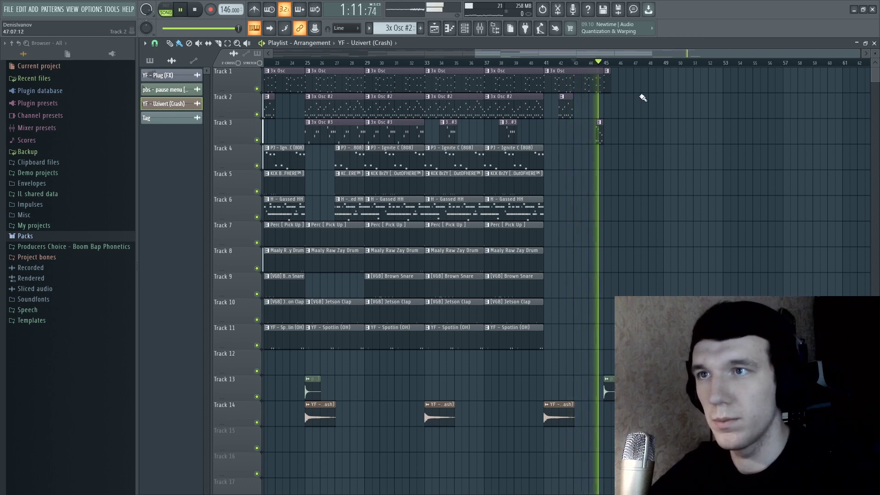
{"action": "key", "text": "space"}
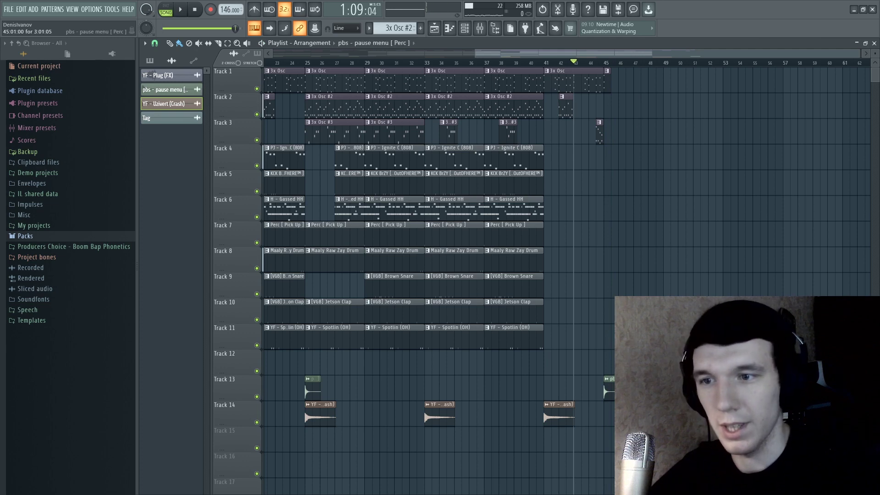
Step: Audition the ending without the short 3x Osc clip at bar 45 and the 3x Osc #2 clip on track 3, then restore both
{"action": "left_click_drag", "start_coordinate": [841, 52], "coordinate": [740, 59]}
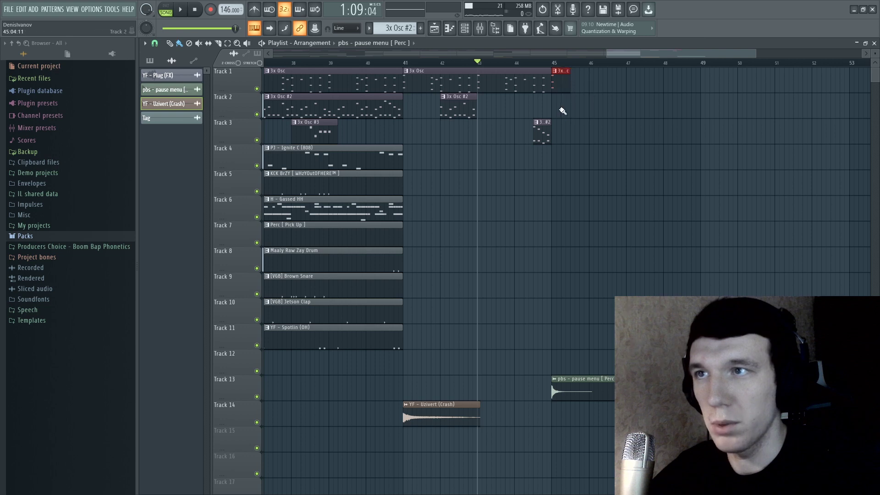
{"action": "key", "text": "Delete"}
{"action": "key", "text": "space"}
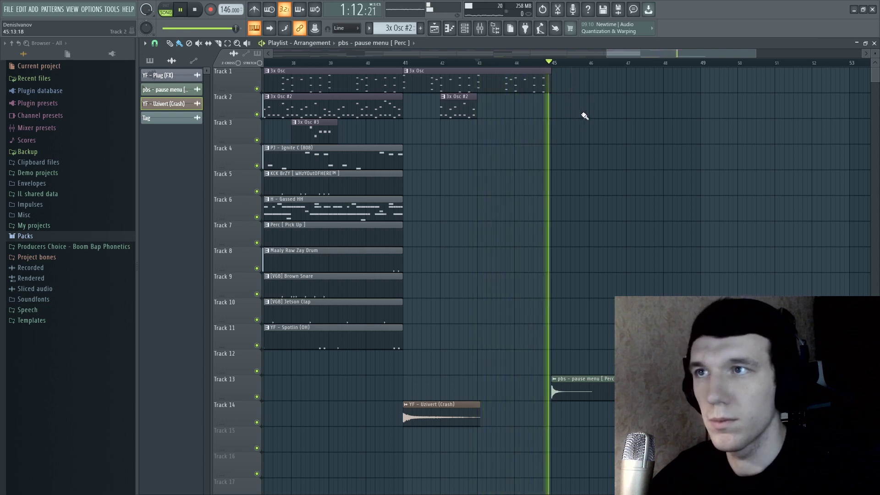
{"action": "key", "text": "space"}
{"action": "key", "text": "ctrl+z"}
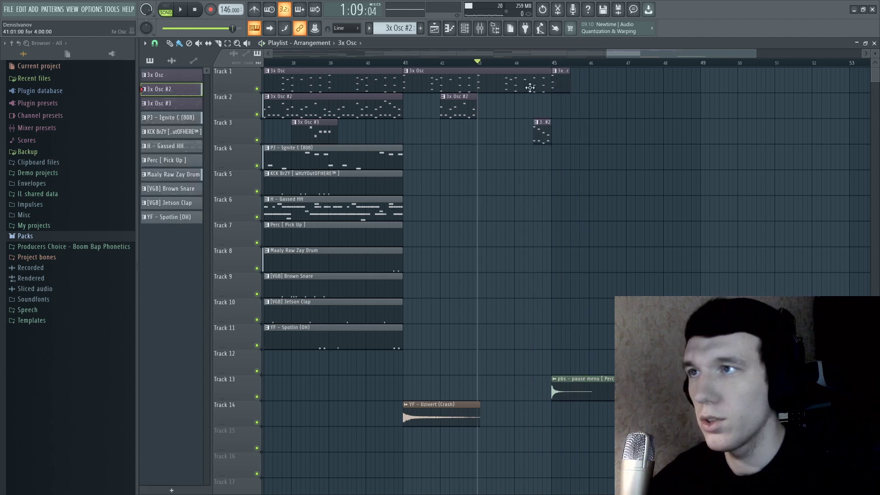
Step: Copy the 3x Osc clip from bar 41 to track 2 after bar 45 and shorten it to 6 steps
{"action": "left_click_drag", "start_coordinate": [484, 81], "coordinate": [661, 106]}
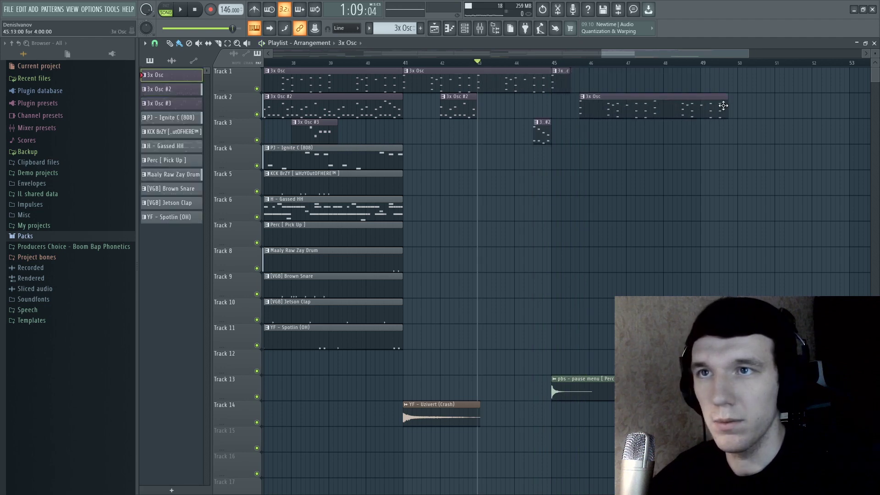
{"action": "left_click_drag", "start_coordinate": [728, 105], "coordinate": [598, 115]}
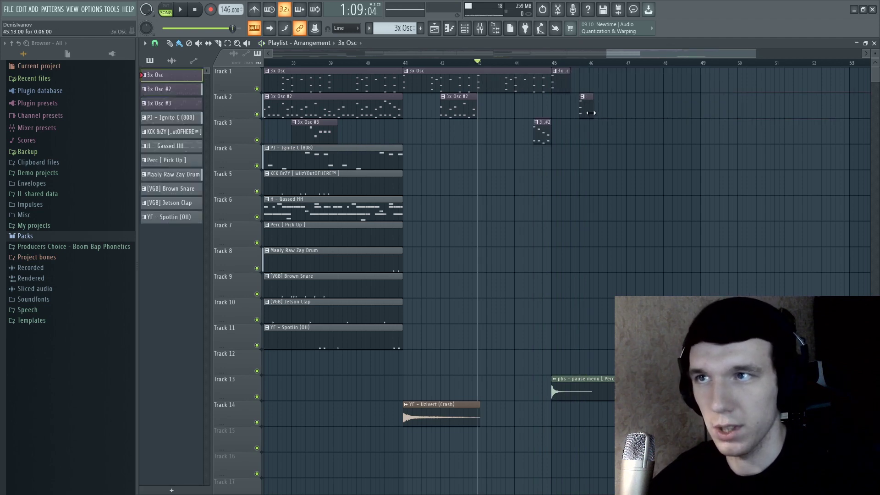
Step: Play the transition into bar 45 from around bar 44 and select the short 3x Osc #2 clip on track 3
{"action": "left_click", "coordinate": [546, 63]}
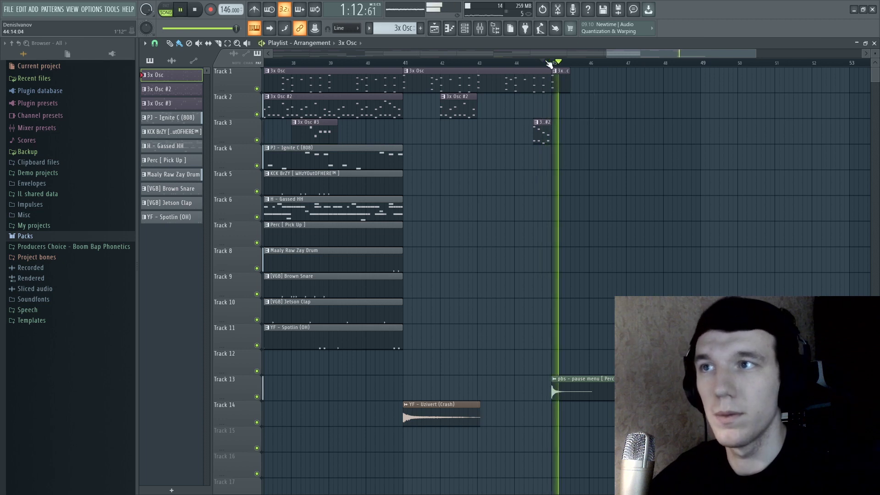
{"action": "left_click", "coordinate": [548, 63]}
{"action": "key", "text": "space"}
{"action": "key", "text": "space"}
{"action": "left_click_drag", "start_coordinate": [562, 112], "coordinate": [530, 137]}
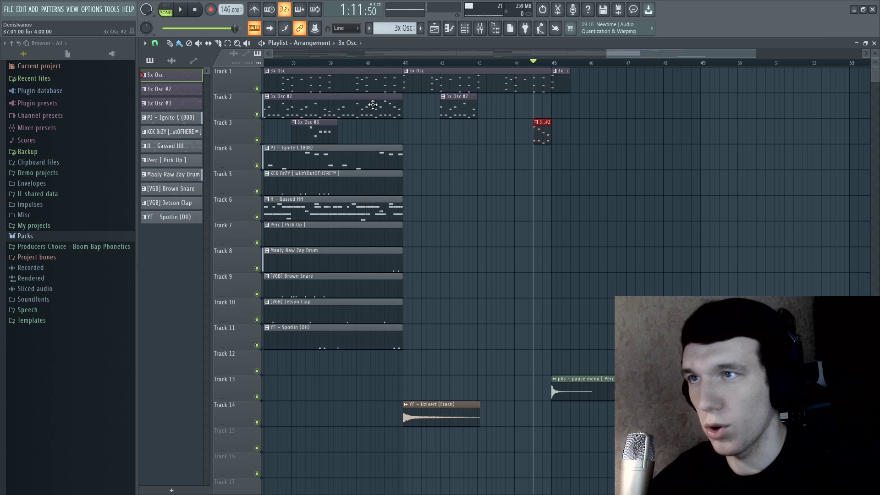
Step: Copy the 3x Osc #2 clip from bar 37 to track 3, trim its start to a short ending piece and delete it
{"action": "left_click_drag", "start_coordinate": [373, 105], "coordinate": [524, 138]}
{"action": "left_click_drag", "start_coordinate": [406, 130], "coordinate": [514, 131]}
{"action": "key", "text": "space"}
{"action": "right_click", "coordinate": [522, 132]}
{"action": "left_click", "coordinate": [607, 132]}
{"action": "right_click", "coordinate": [610, 132]}
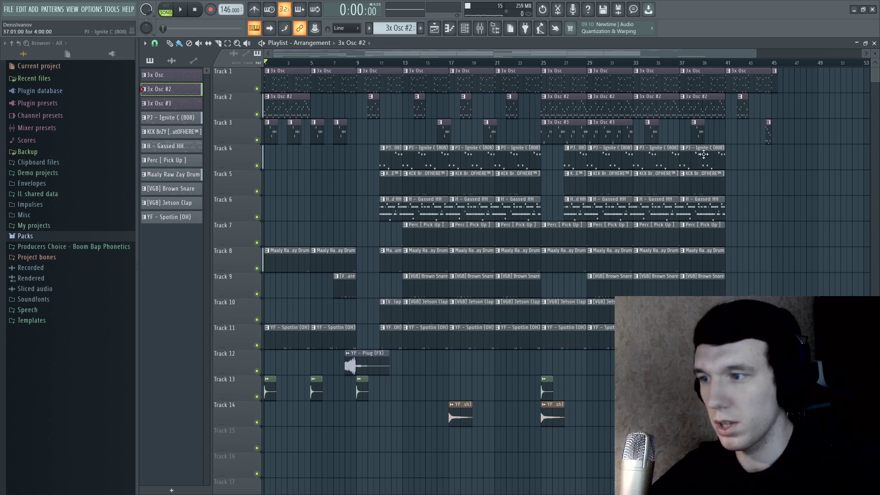
Step: Fit the whole arrangement up to bar 45 into view
{"action": "left_click_drag", "start_coordinate": [756, 54], "coordinate": [707, 62]}
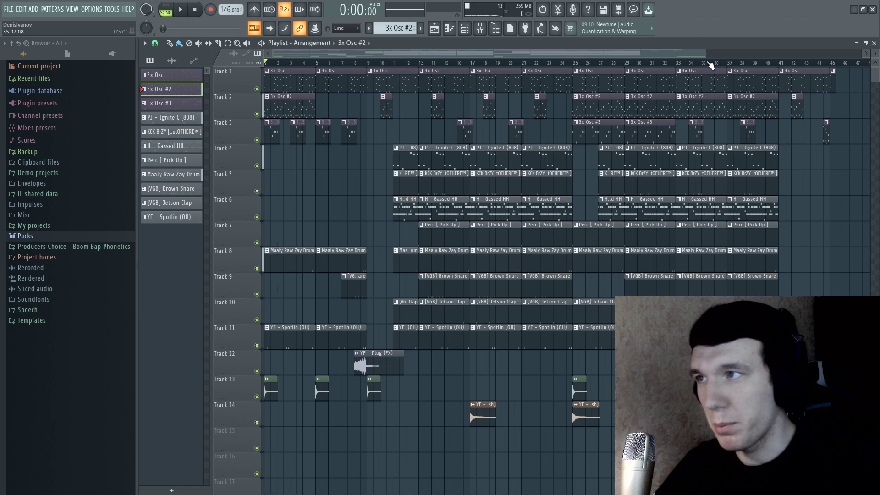